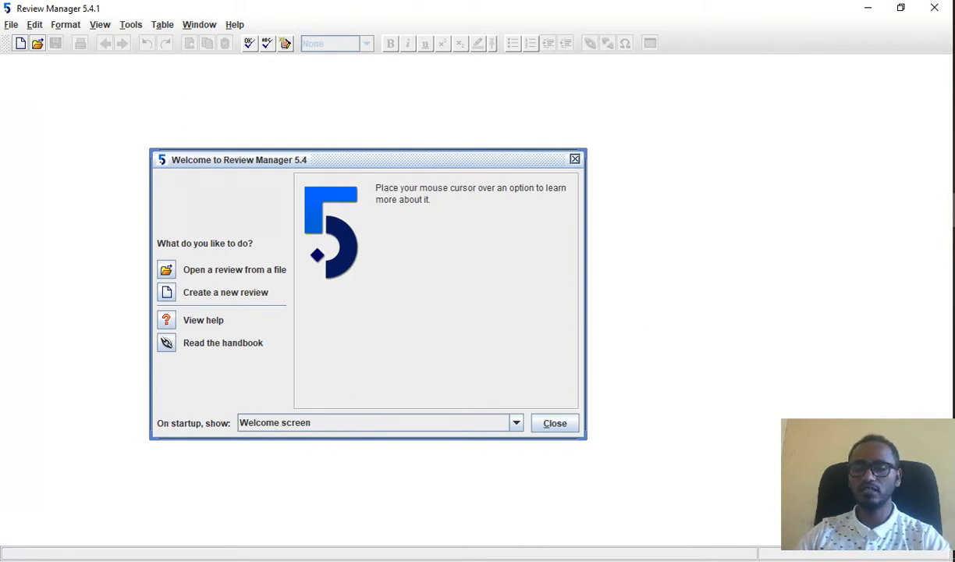
Step: Switch to the Opera browser and search the web for "revman software for meta-analysis free download"
click(953, 382)
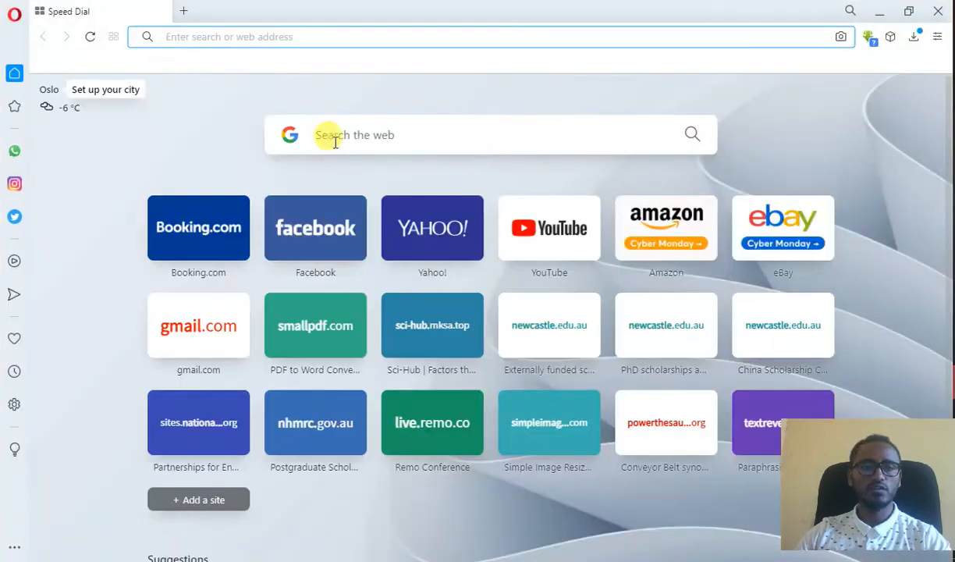
click(336, 145)
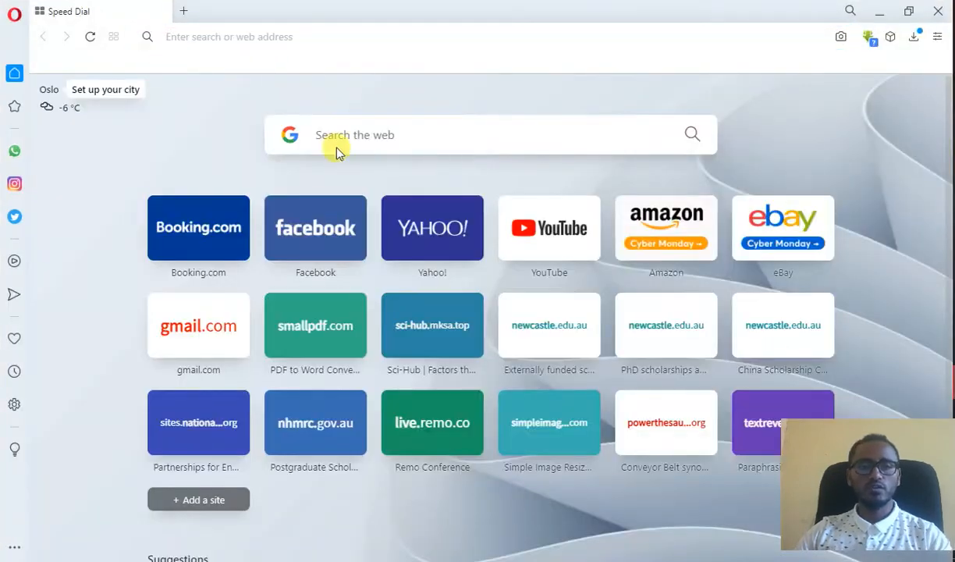
text(R)
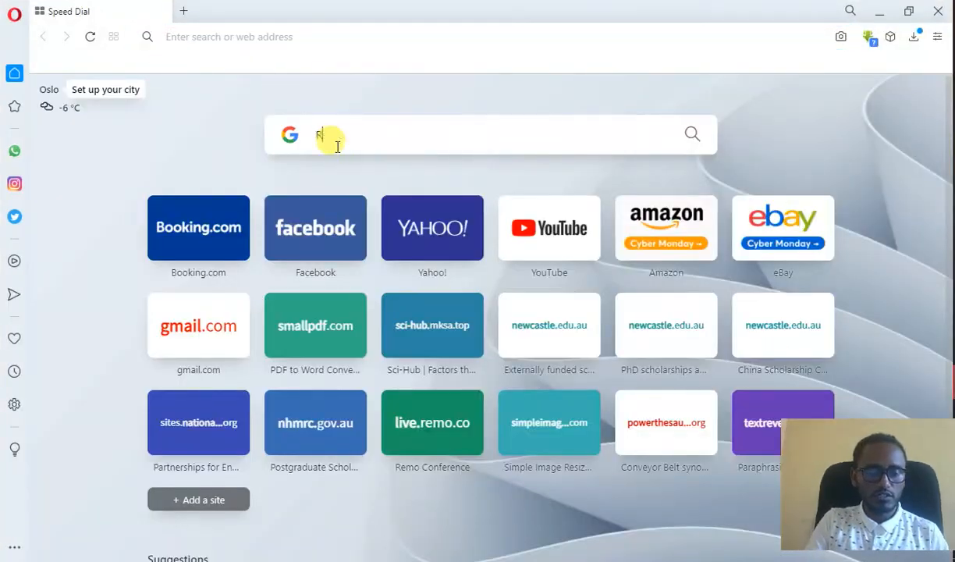
text(evman)
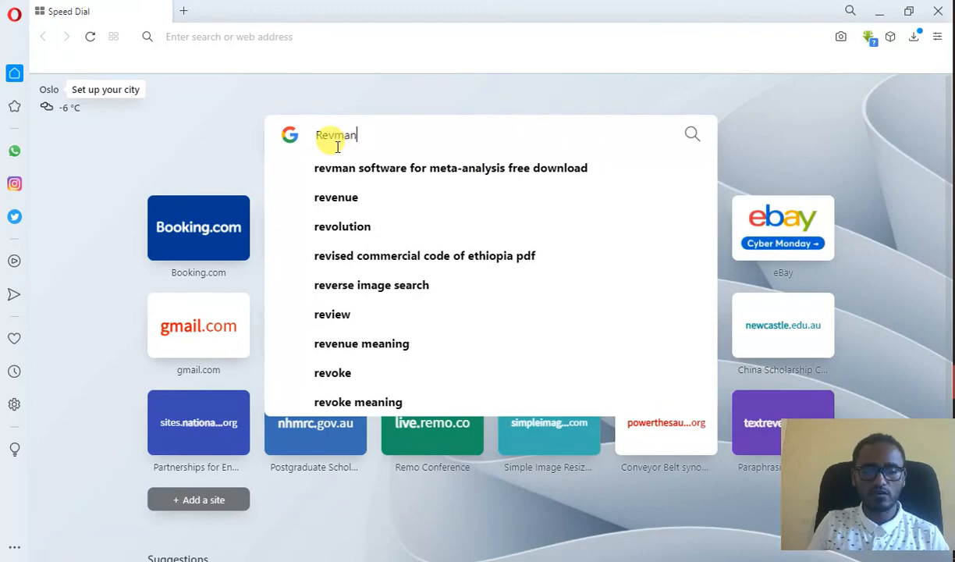
click(348, 162)
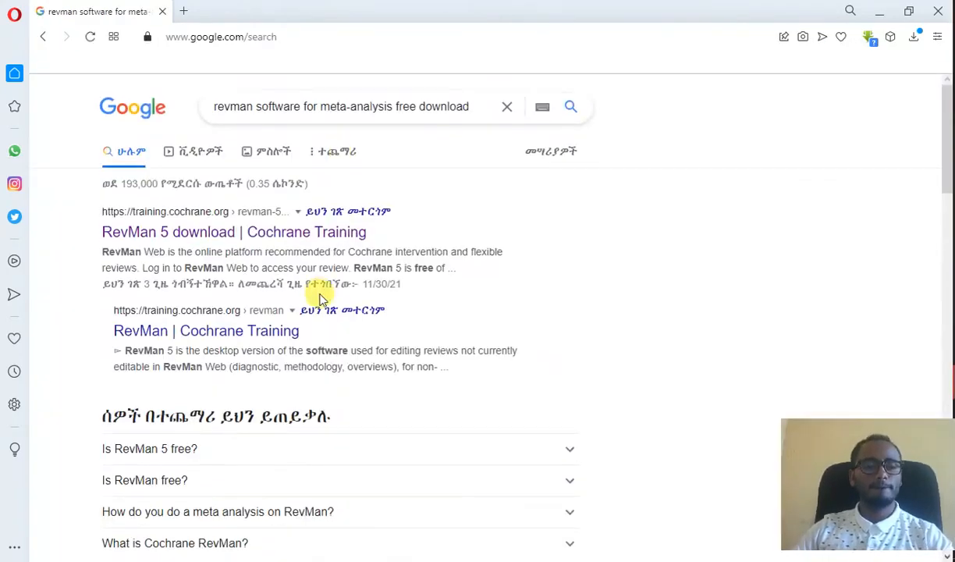
Step: Open the Medium article on Review Manager version 5.4.1 and follow its RevMan download link to the Cochrane Training page
scroll(320, 296, down, 5)
scroll(320, 296, down, 5)
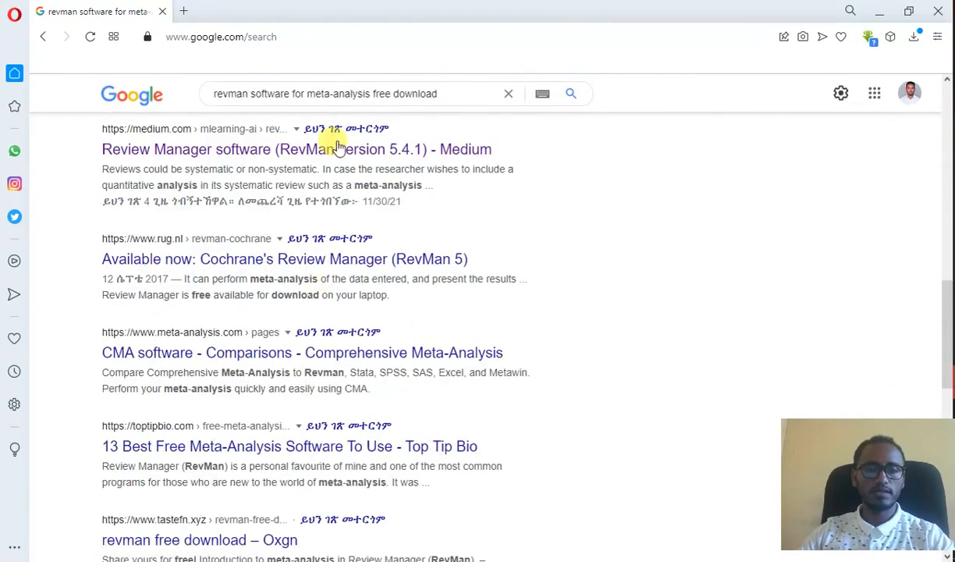
click(310, 149)
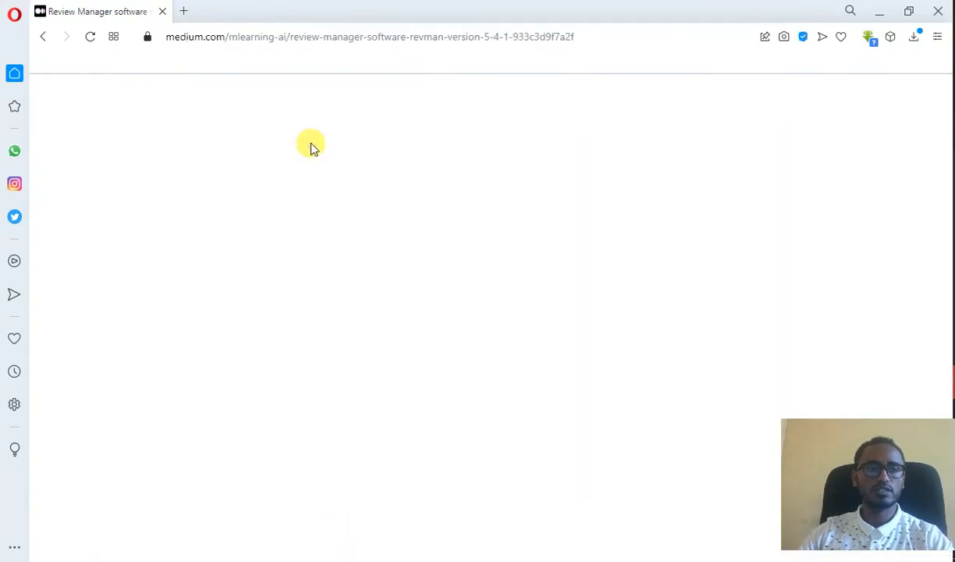
scroll(367, 195, down, 15)
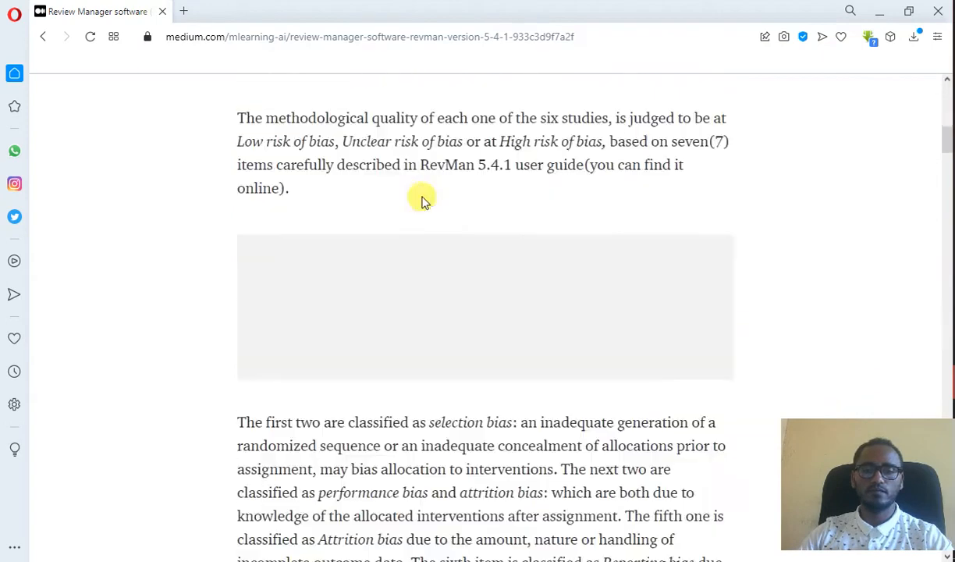
scroll(468, 201, down, 2)
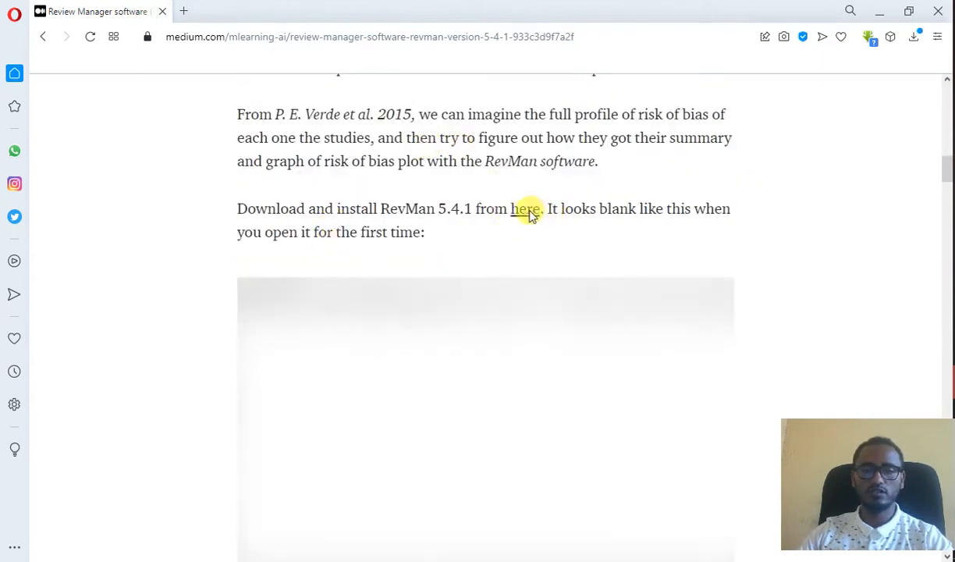
click(527, 211)
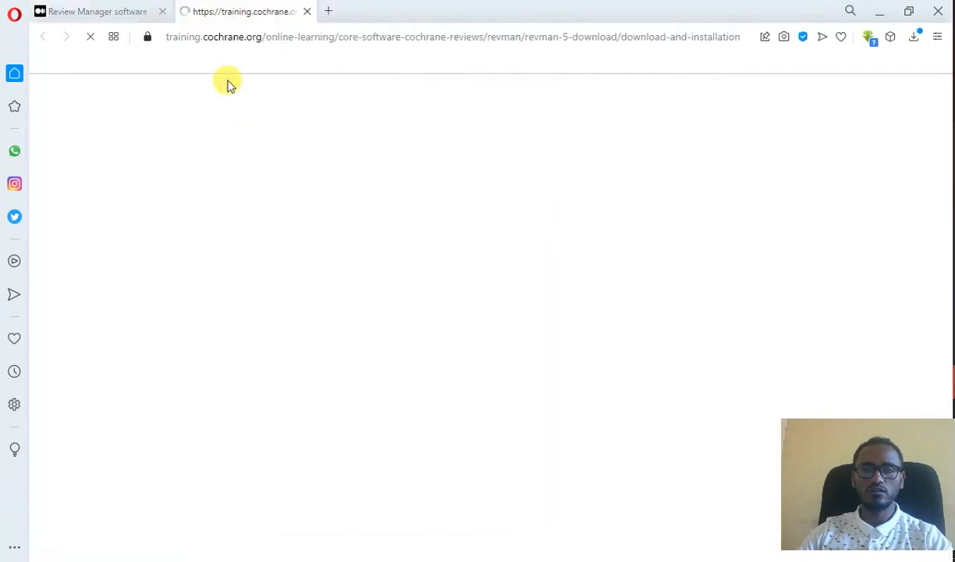
Step: Try to download the 64-bit Windows installer of RevMan and switch back to Review Manager
scroll(466, 206, down, 10)
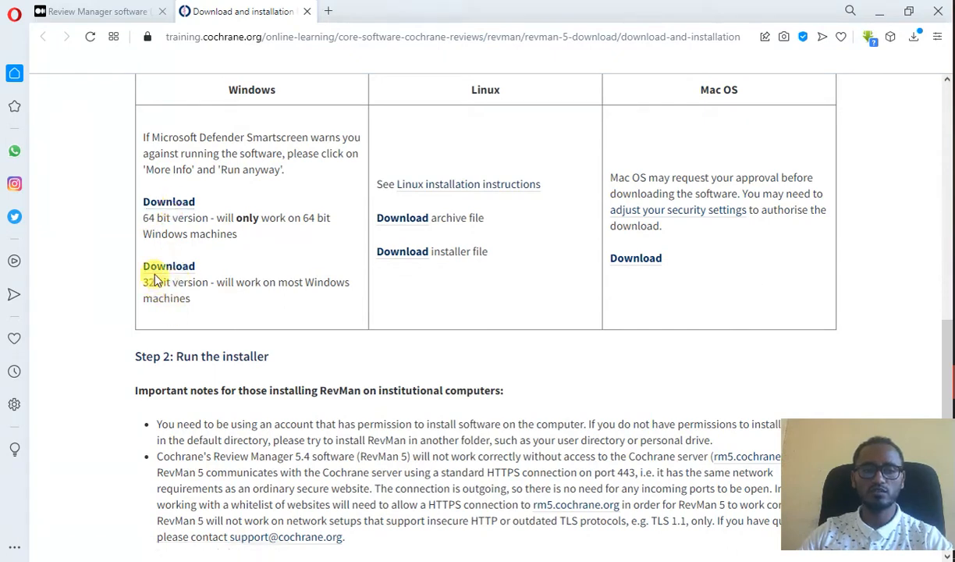
click(165, 206)
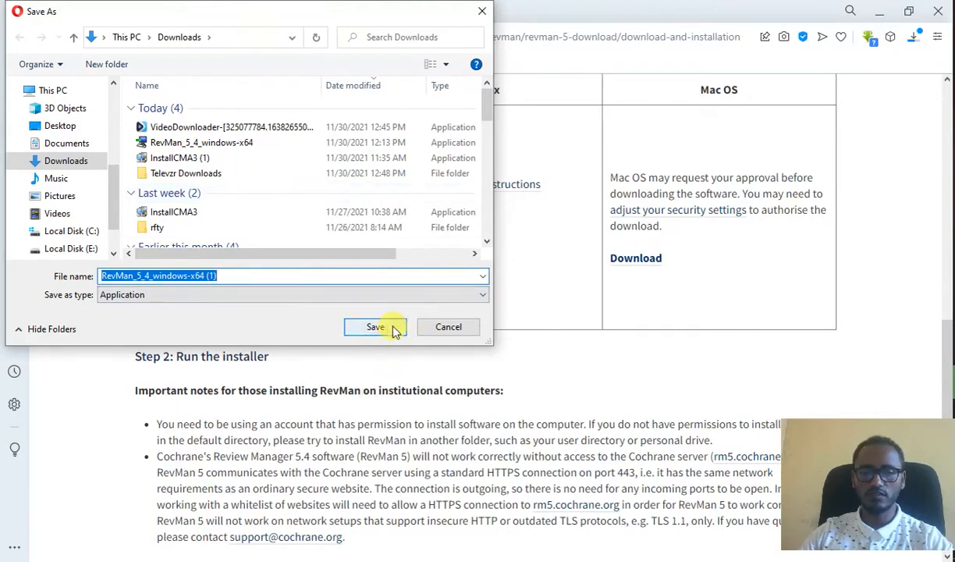
click(450, 330)
click(883, 9)
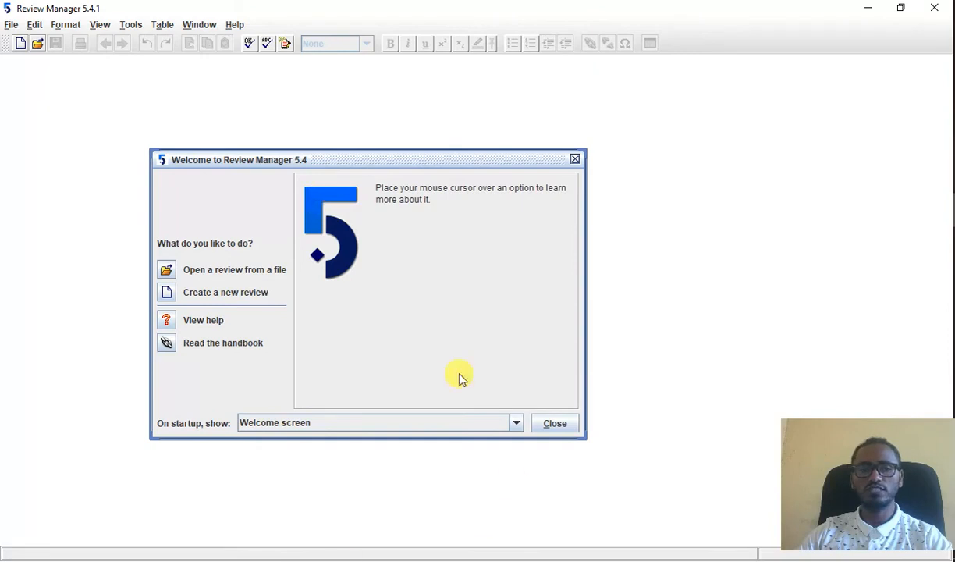
Step: Start a new review from the welcome screen and choose Intervention review as its type
mouse_move(212, 269)
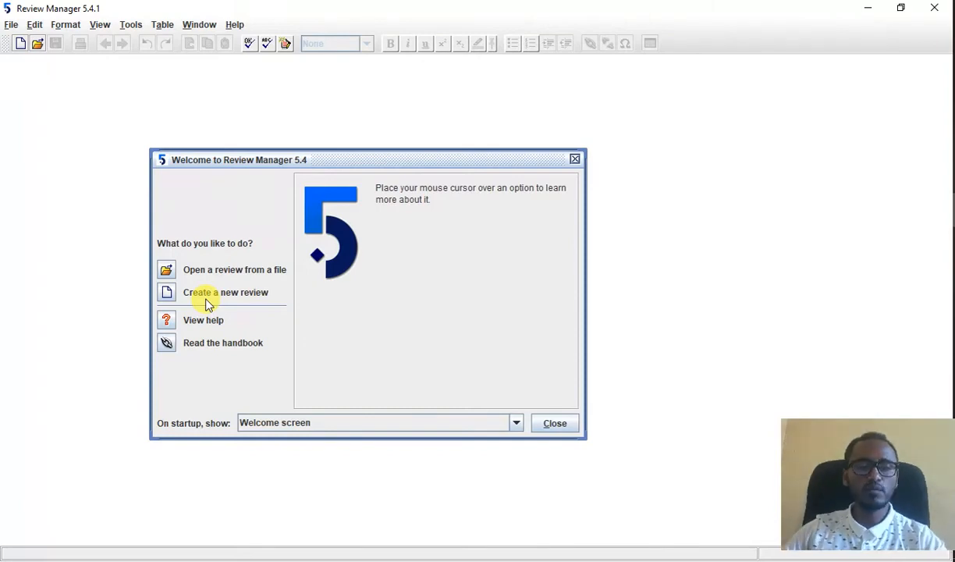
mouse_move(206, 299)
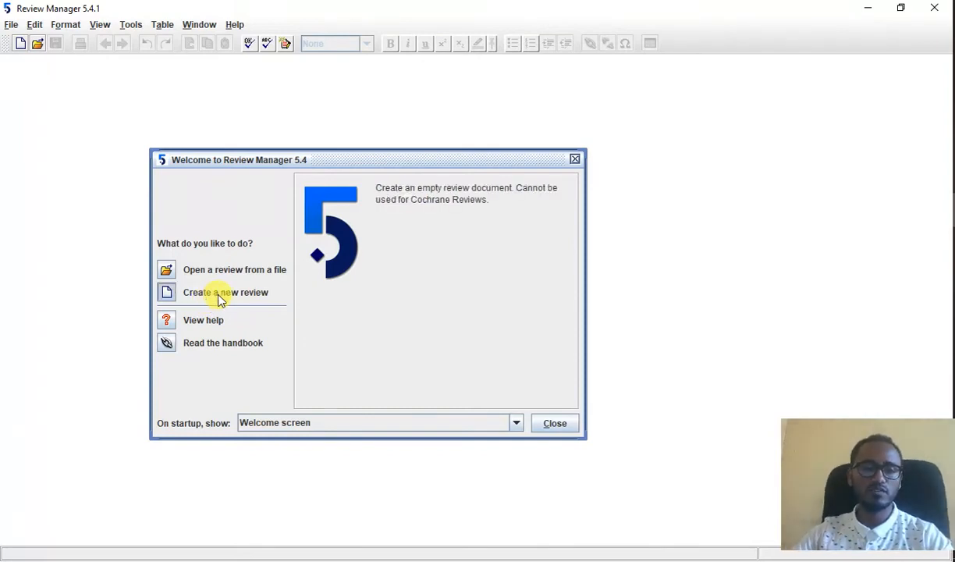
click(220, 301)
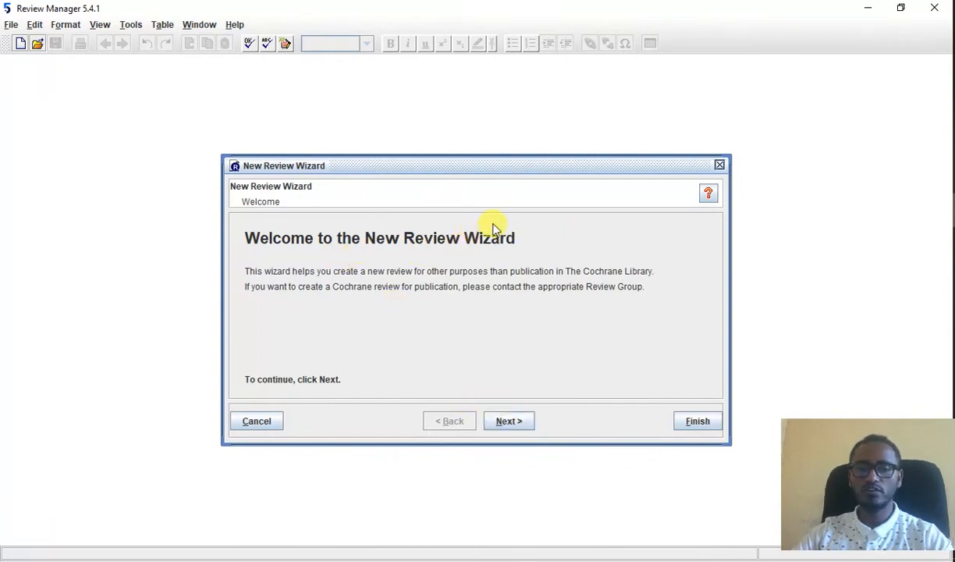
click(524, 420)
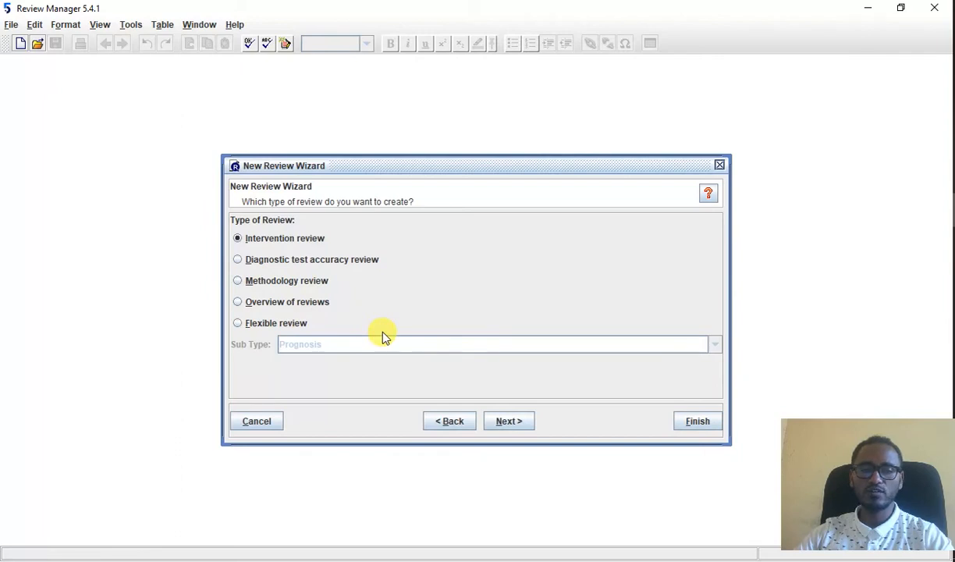
click(263, 243)
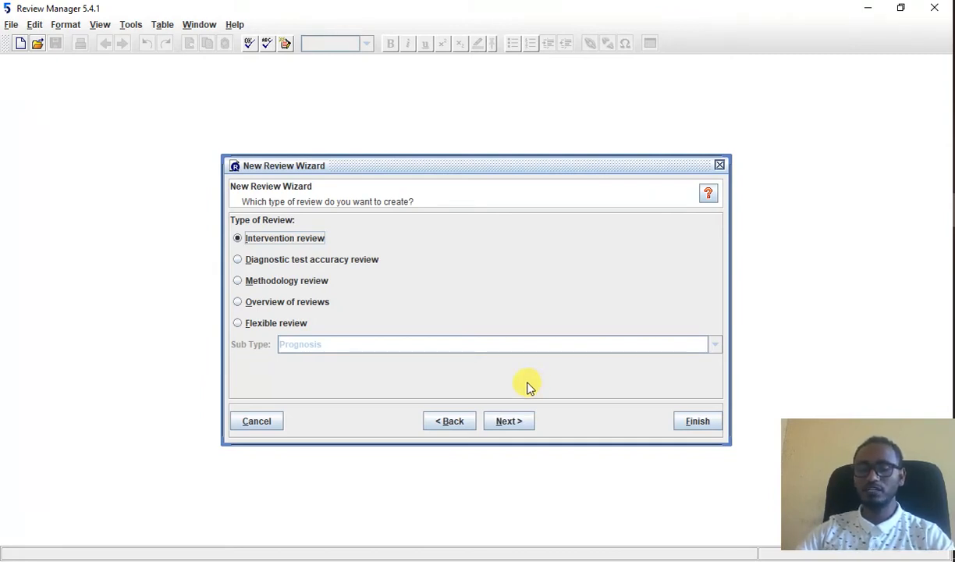
click(508, 429)
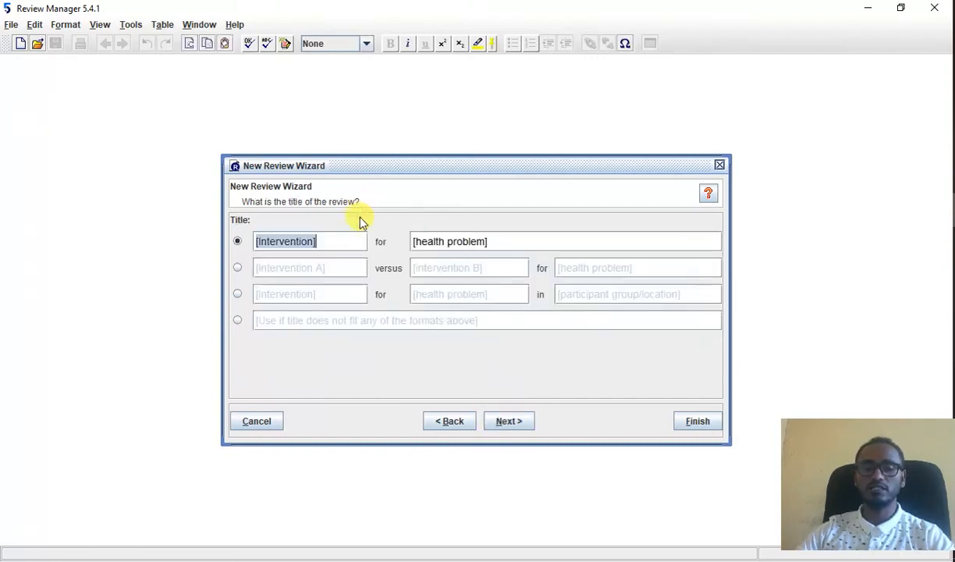
Step: Title the review "CS for SVD", entering CS as the intervention and SVD as the health problem
click(499, 245)
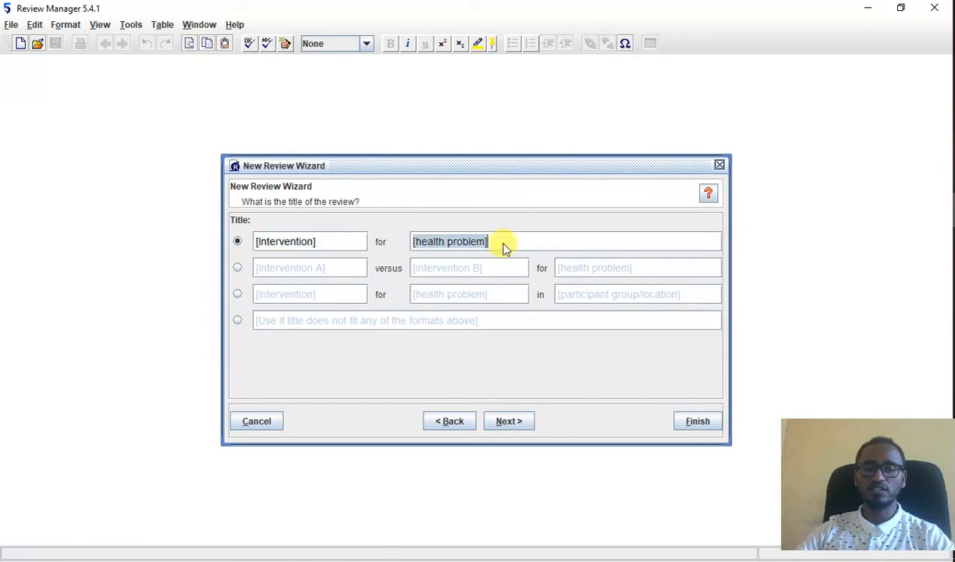
click(331, 244)
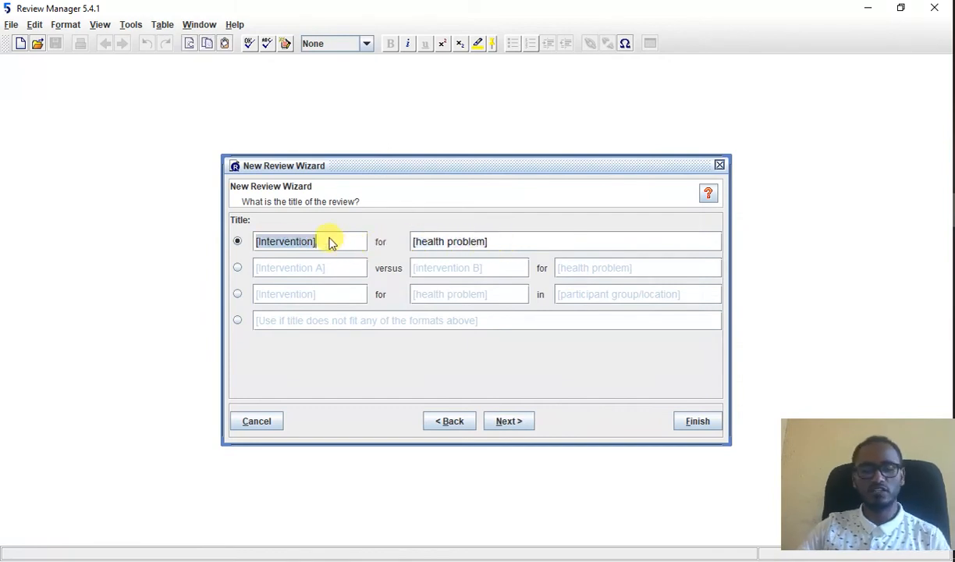
text(s)
key(BackSpace)
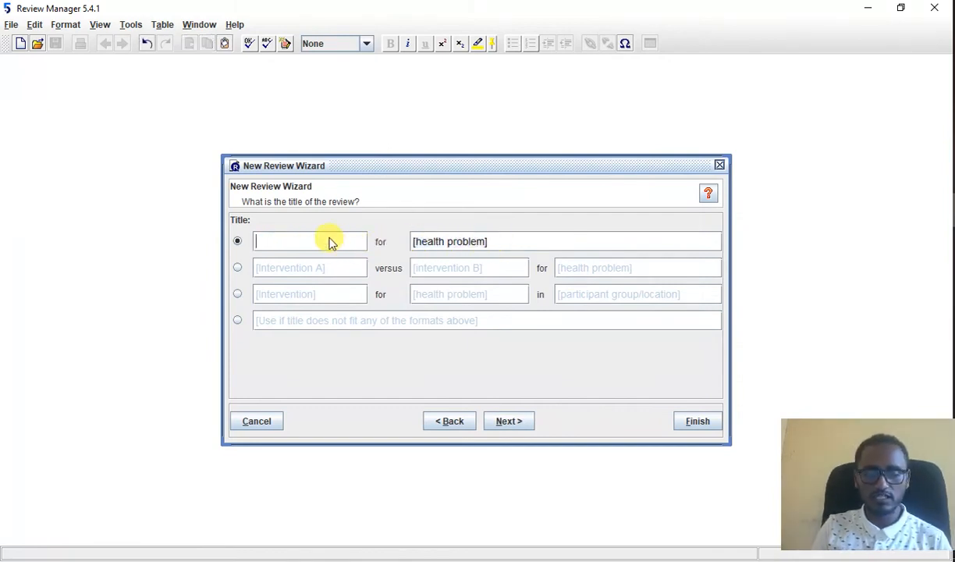
text(S)
key(BackSpace)
text(CS)
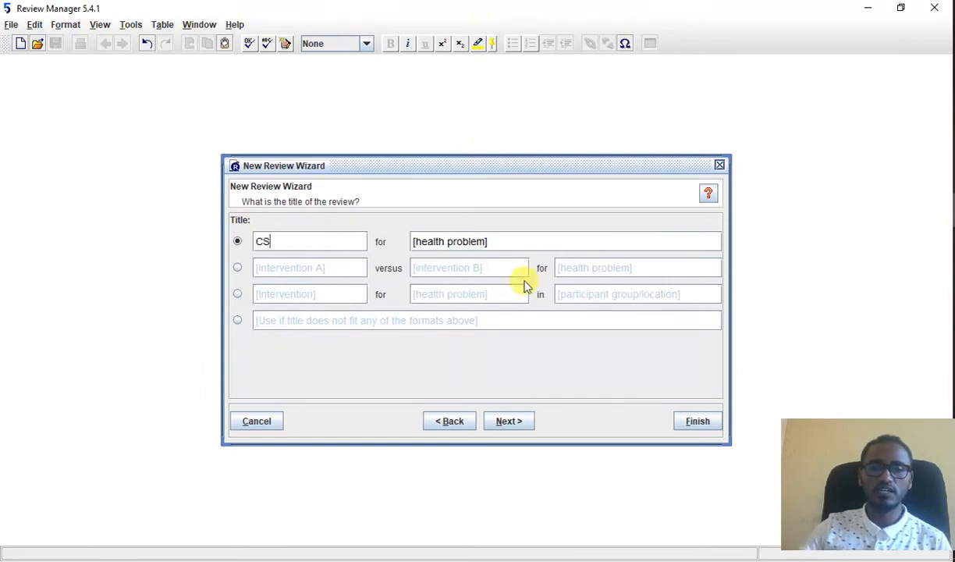
click(513, 242)
key(BackSpace)
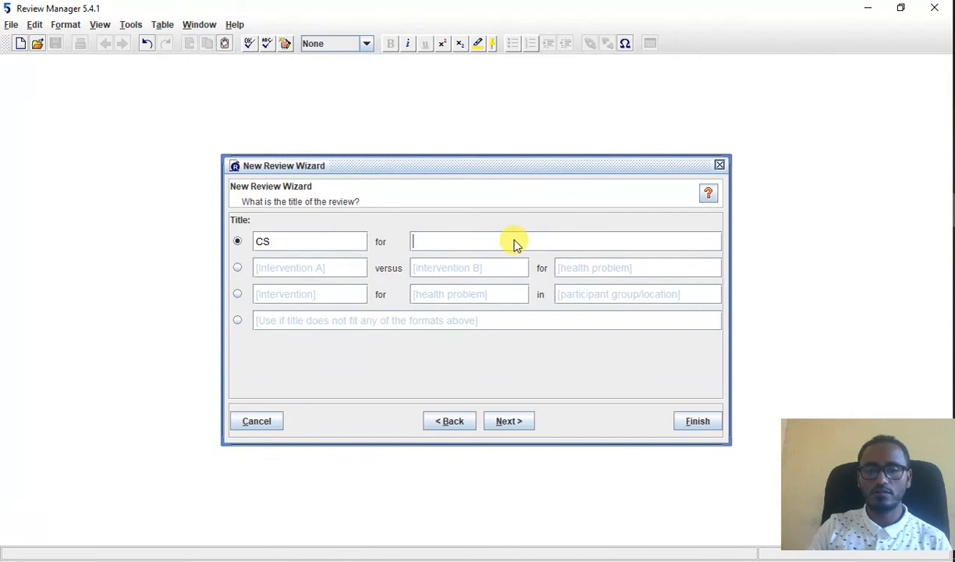
text(SVD)
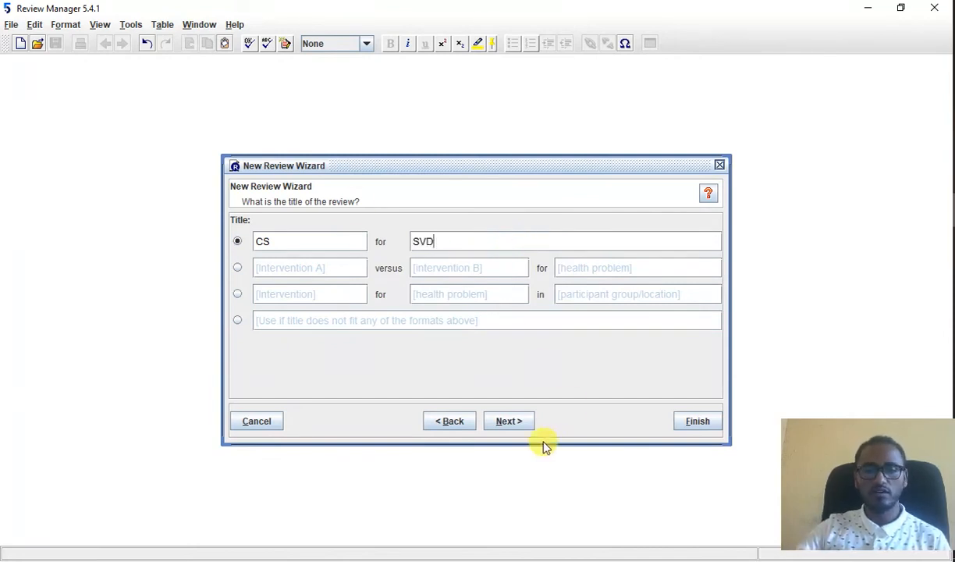
Step: Set the review's starting stage to Full review and finish the New Review Wizard
click(508, 422)
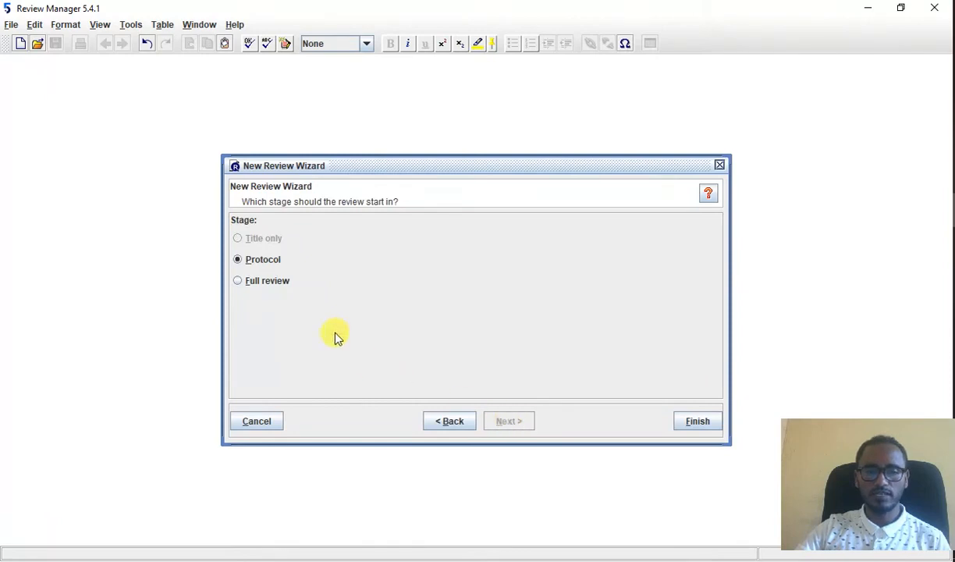
click(268, 282)
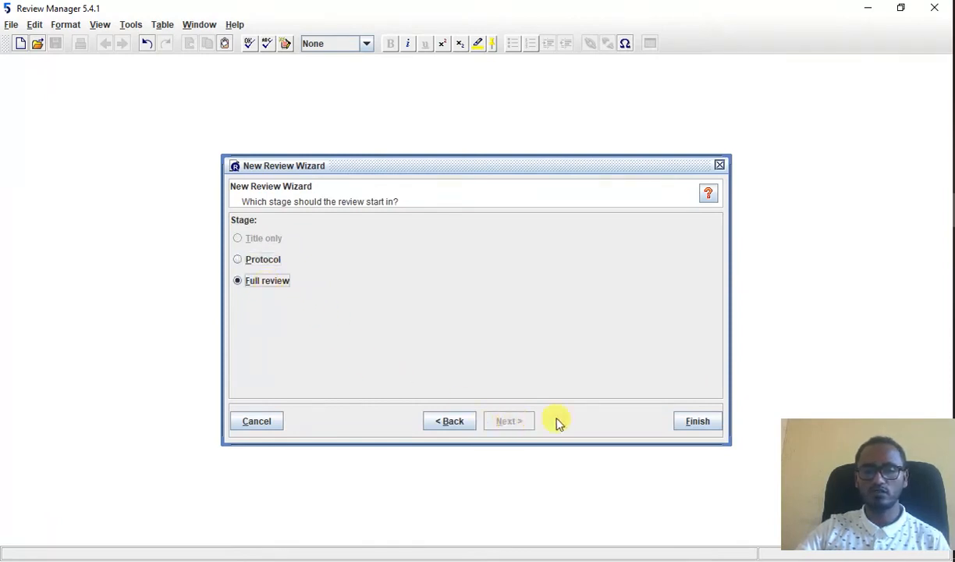
click(698, 425)
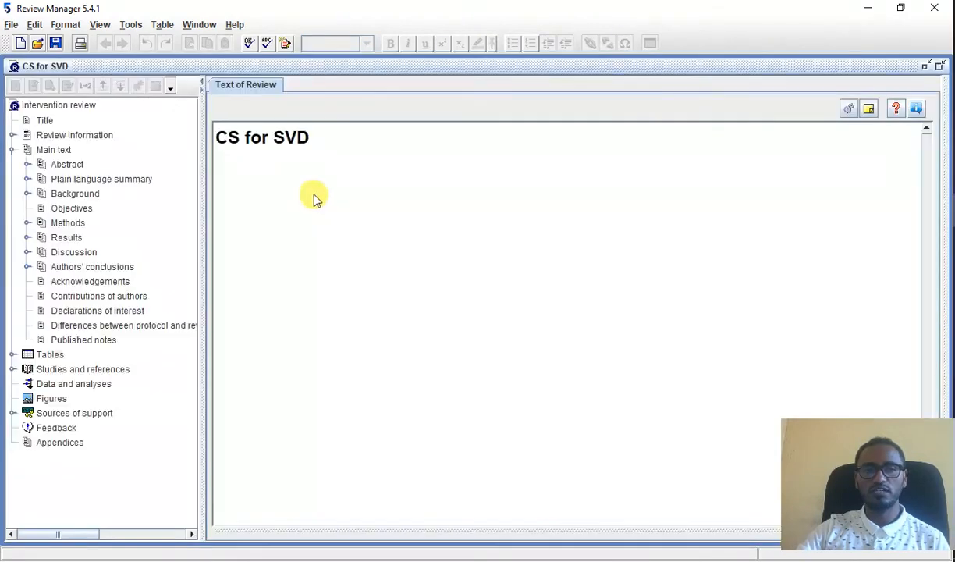
Step: Look through the new review's text template, from the review information and abstract to the background, objectives and methods headings
scroll(636, 336, down, 3)
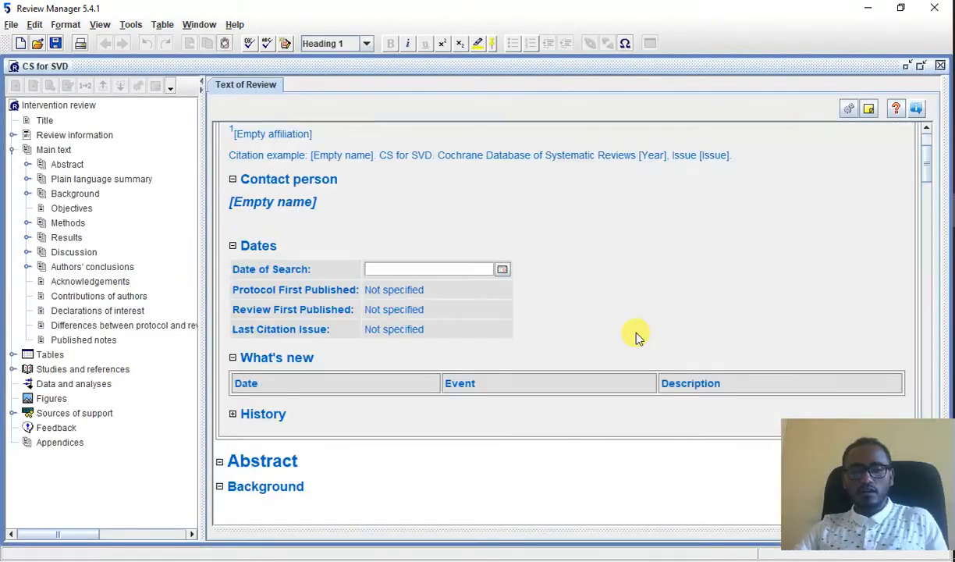
scroll(558, 337, down, 3)
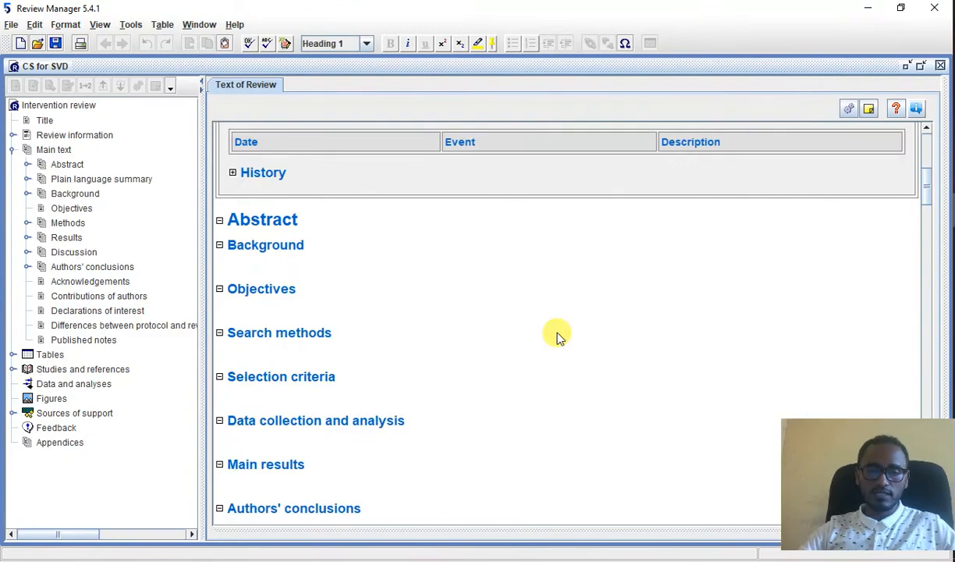
scroll(558, 337, down, 5)
scroll(558, 337, up, 10)
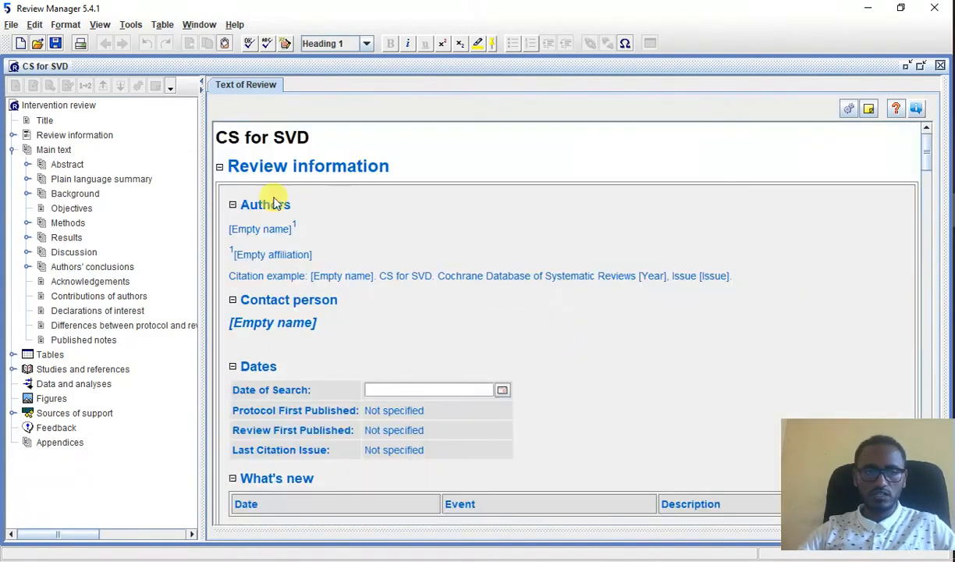
scroll(409, 251, down, 12)
scroll(410, 251, up, 3)
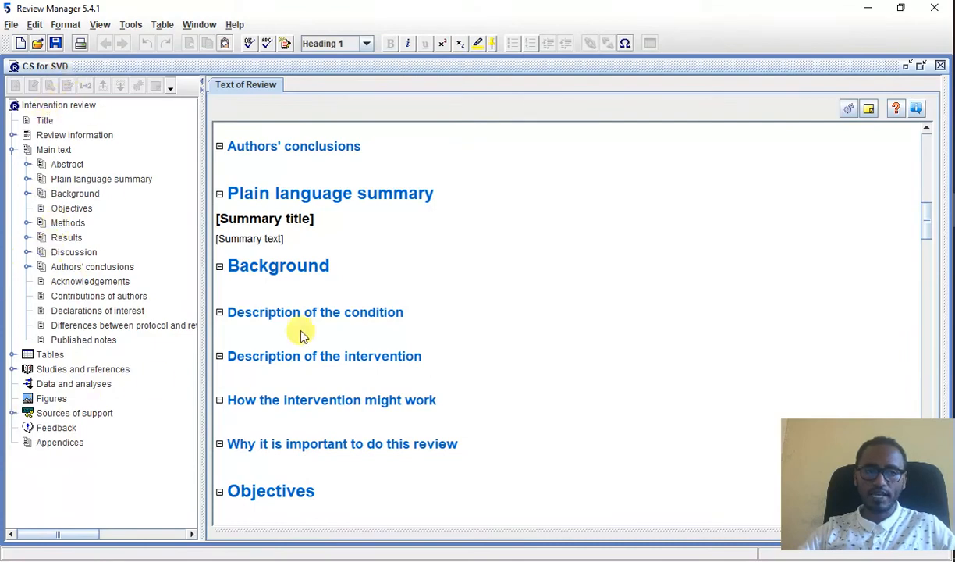
scroll(465, 312, up, 15)
scroll(503, 307, down, 4)
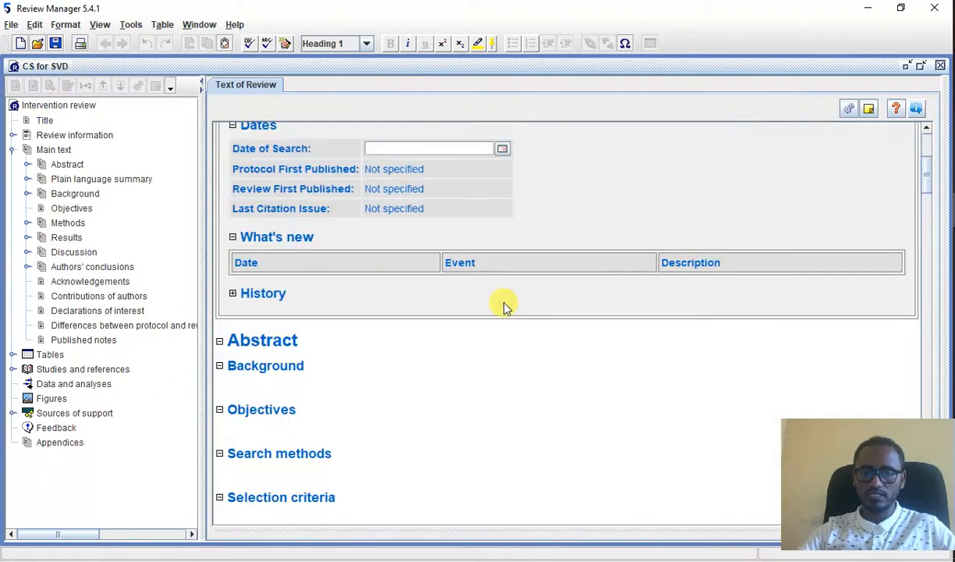
scroll(655, 192, up, 2)
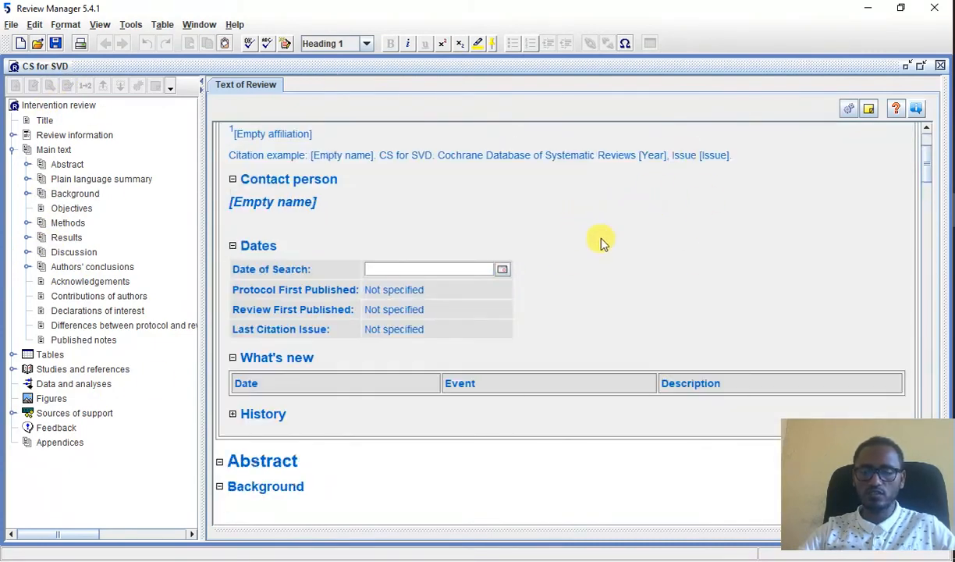
scroll(601, 242, down, 15)
scroll(30, 232, down, 3)
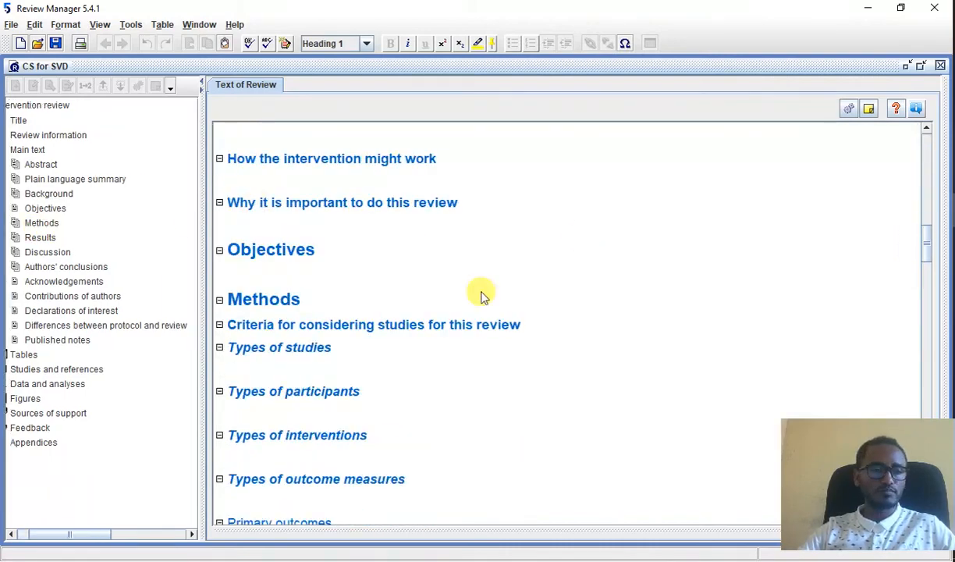
Step: Start adding a new study under References to studies and place it in the Included studies section
scroll(109, 277, up, 3)
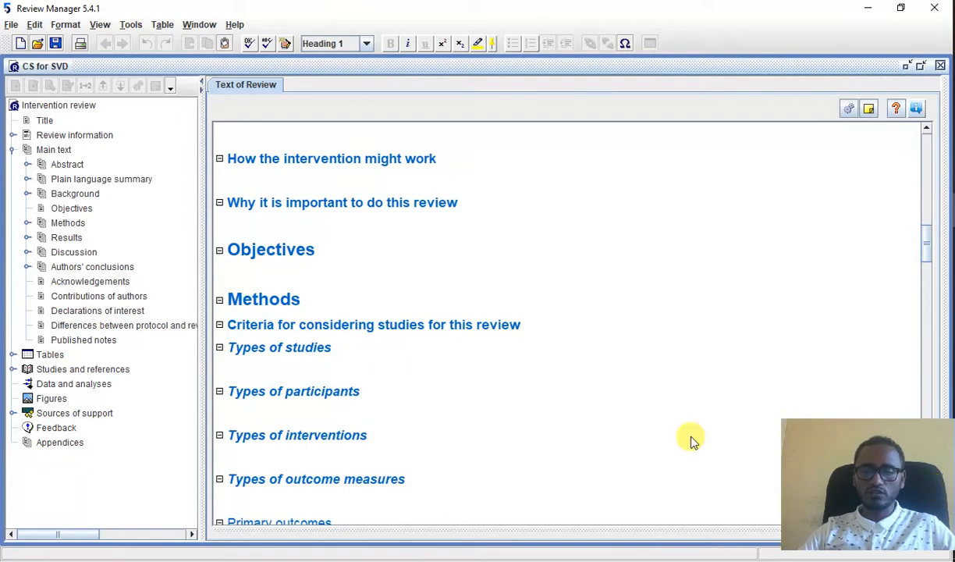
click(53, 370)
click(12, 369)
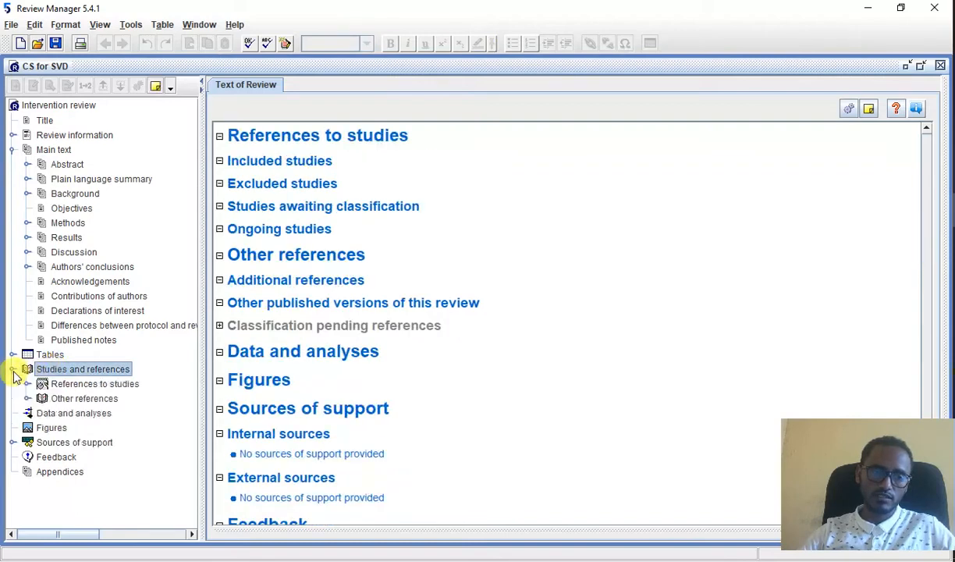
click(96, 385)
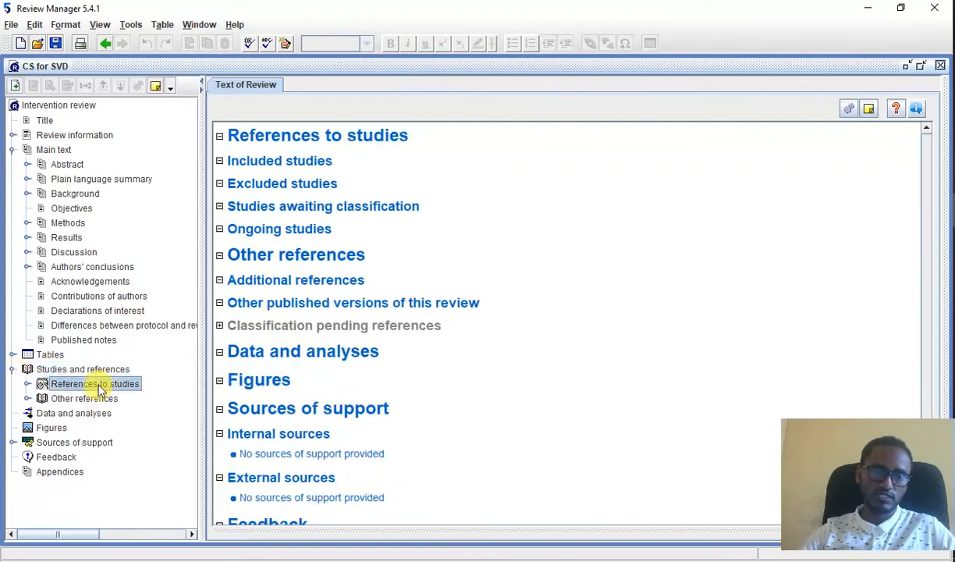
right_click(99, 388)
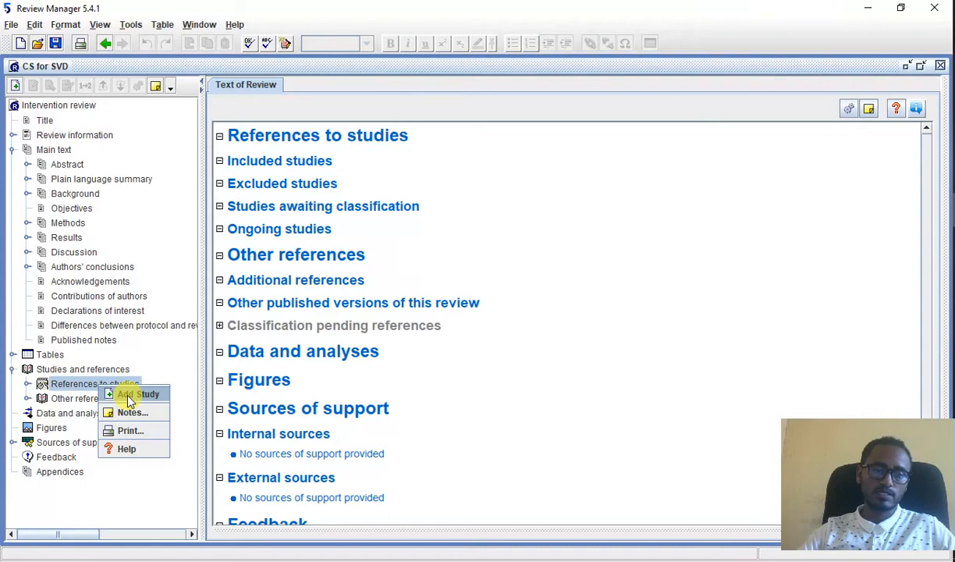
click(129, 395)
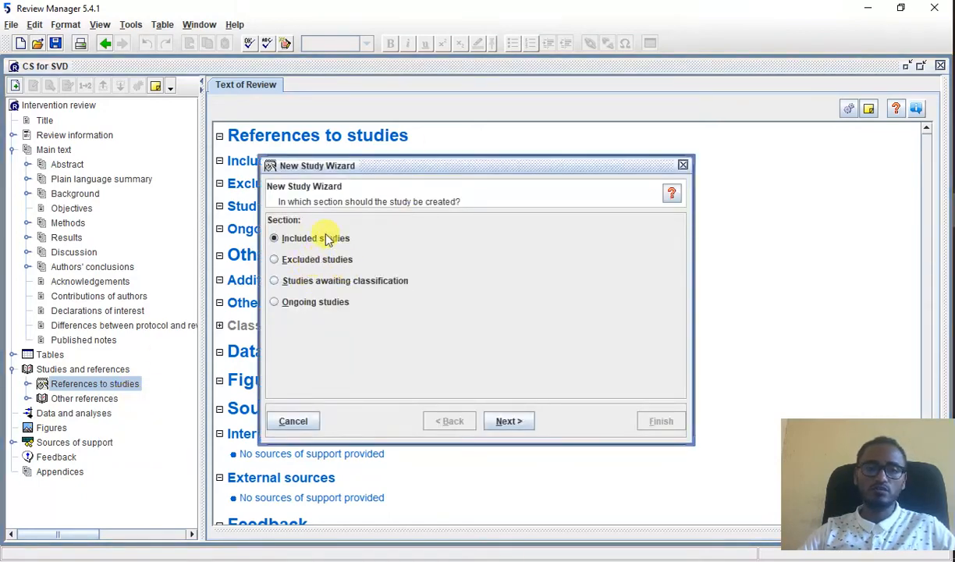
click(510, 419)
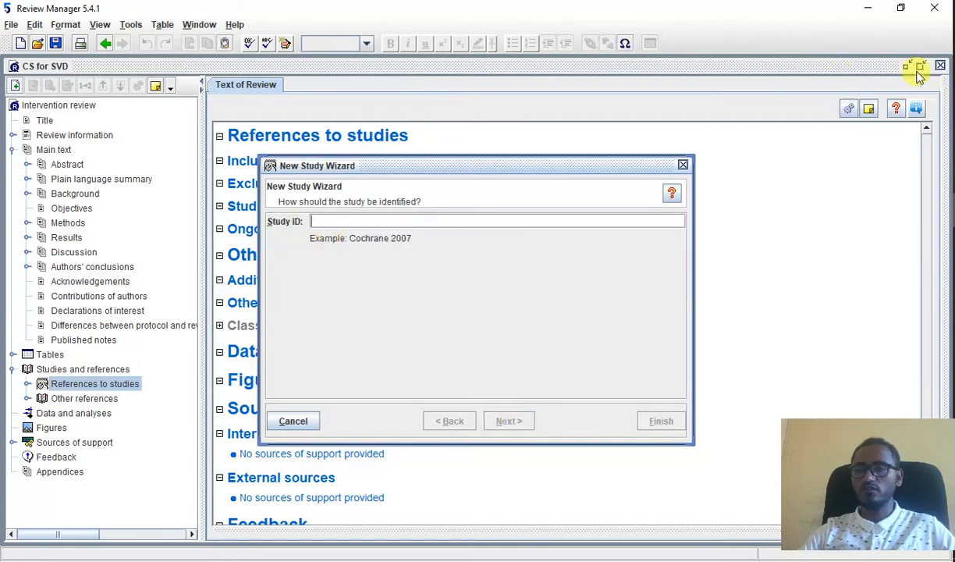
Step: Switch to the extract data workbook in Excel and examine the author list and the C/S and SVD figures in row 7
key(alt+Tab)
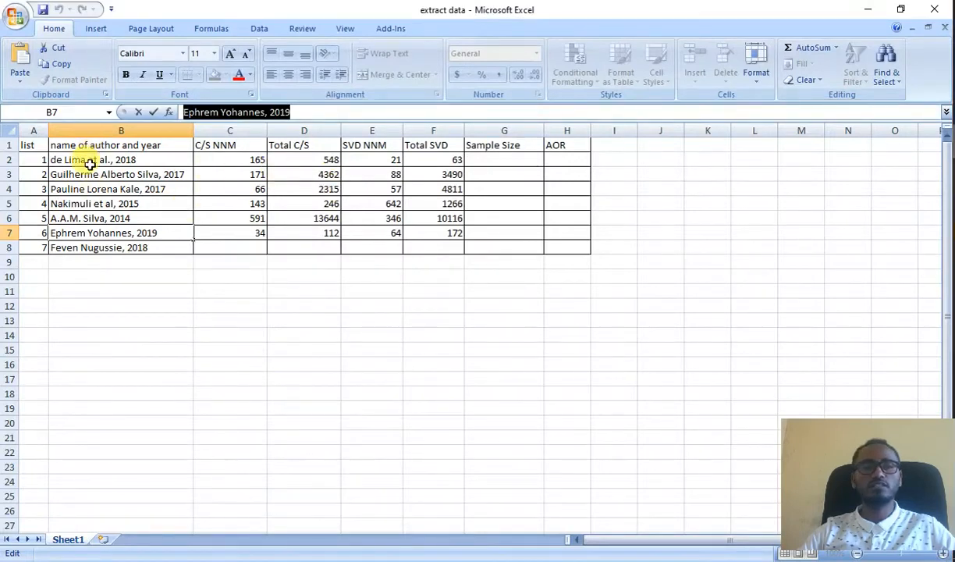
click(93, 159)
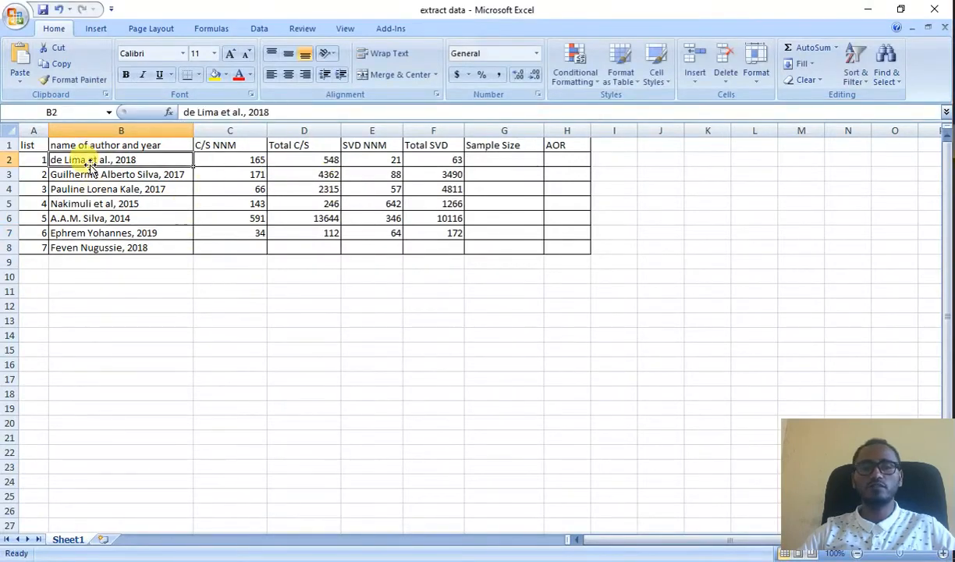
click(76, 248)
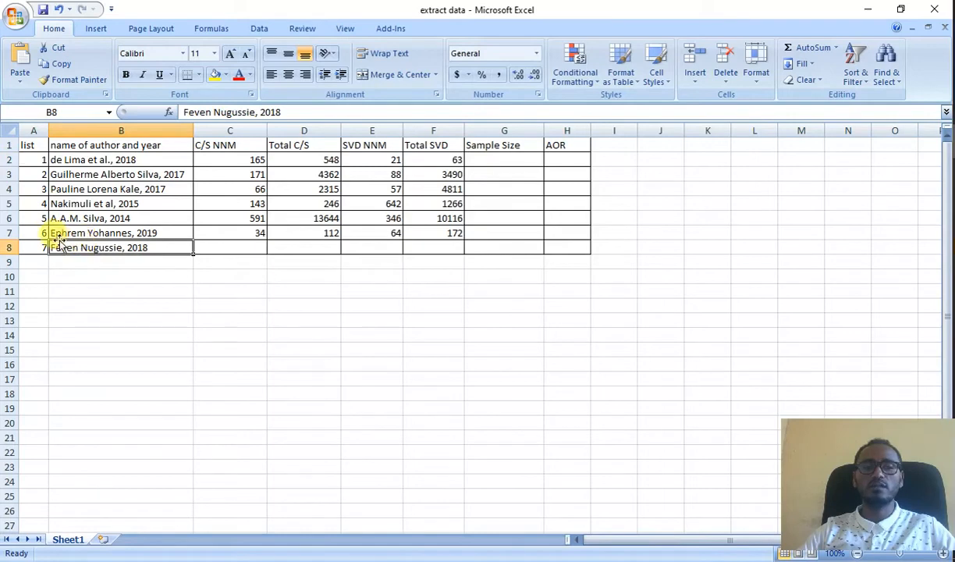
click(68, 231)
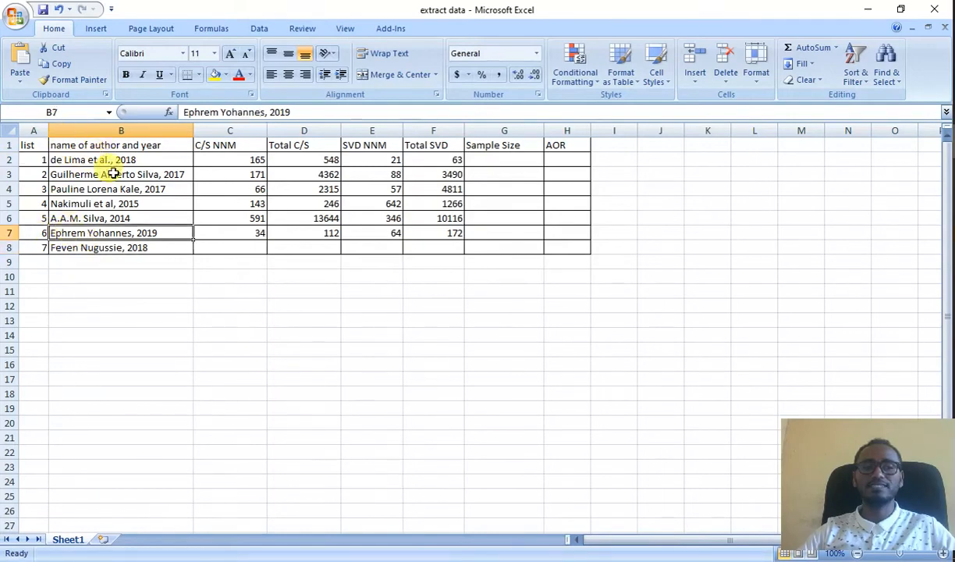
click(68, 161)
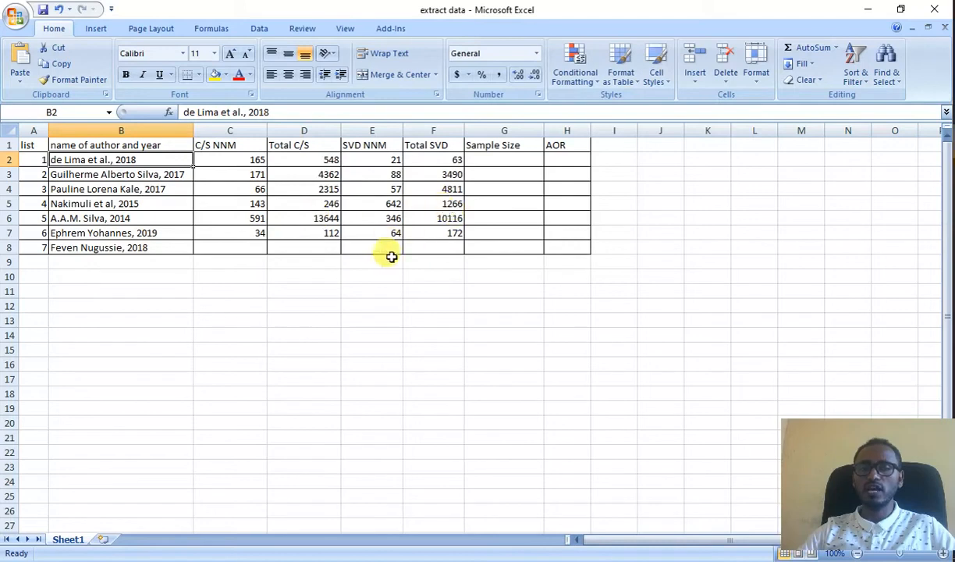
click(114, 233)
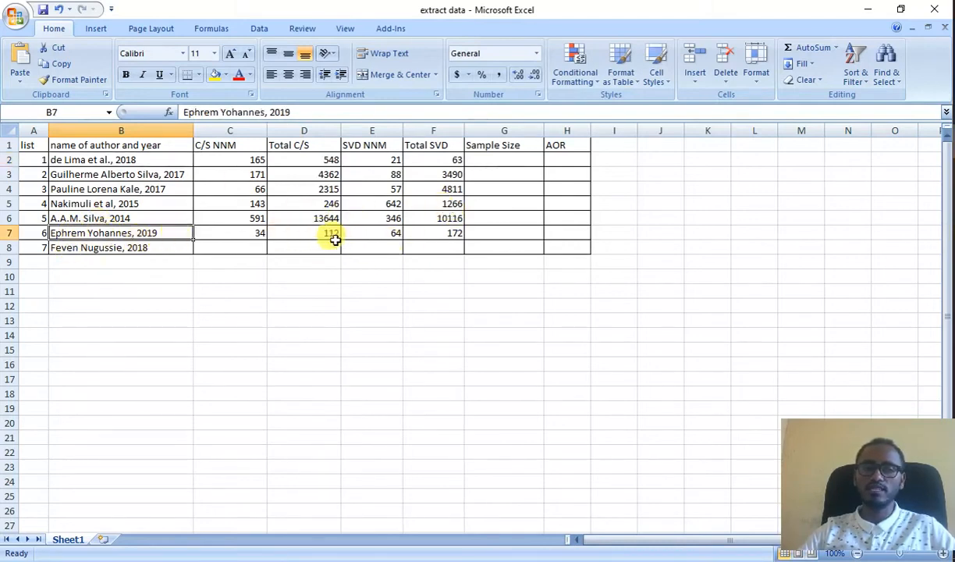
click(260, 236)
click(314, 236)
click(387, 236)
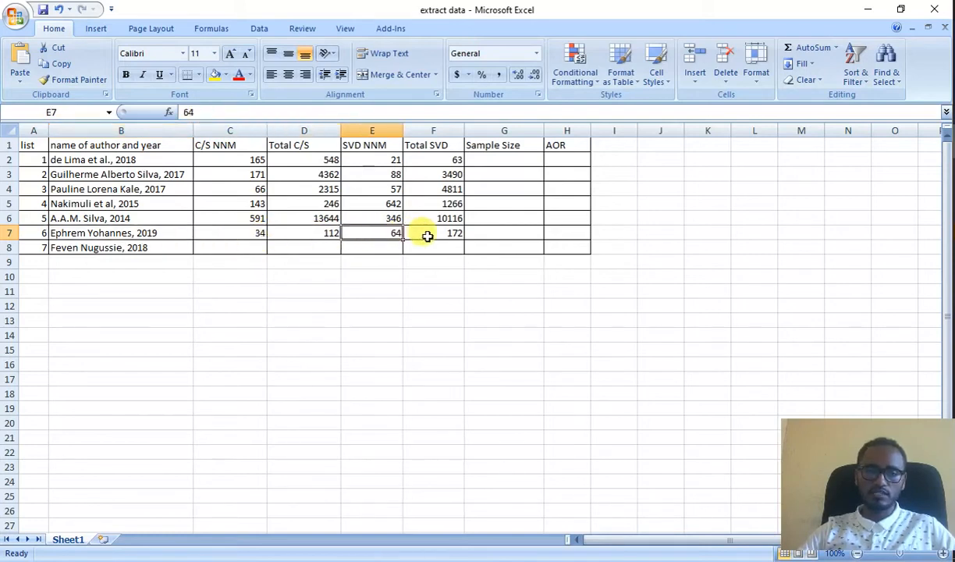
click(427, 235)
Step: Switch to cjog-aid1050.pdf in Foxit Reader and examine the SVD and C/S delivery mode rows of Table 2
click(953, 175)
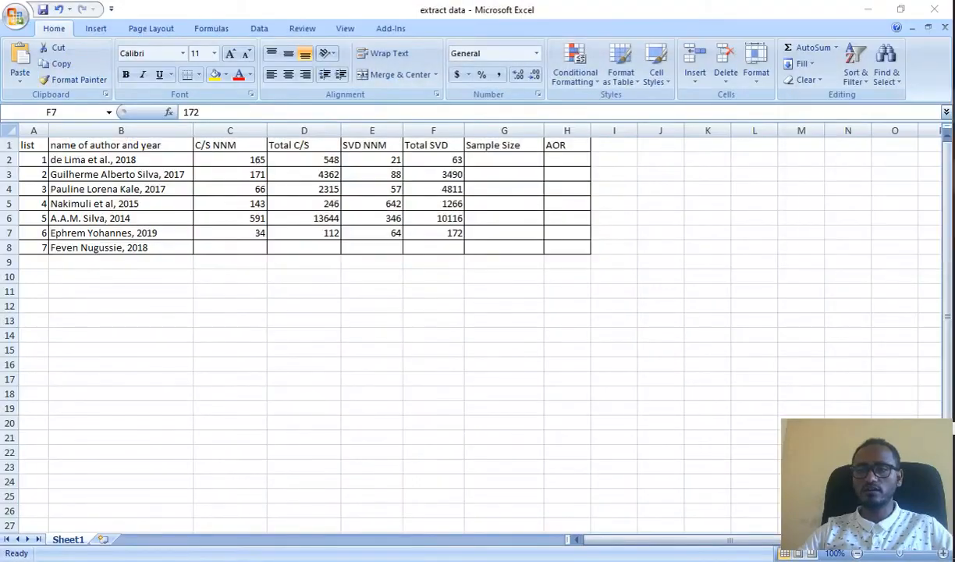
click(953, 176)
scroll(462, 158, down, 2)
scroll(462, 159, down, 15)
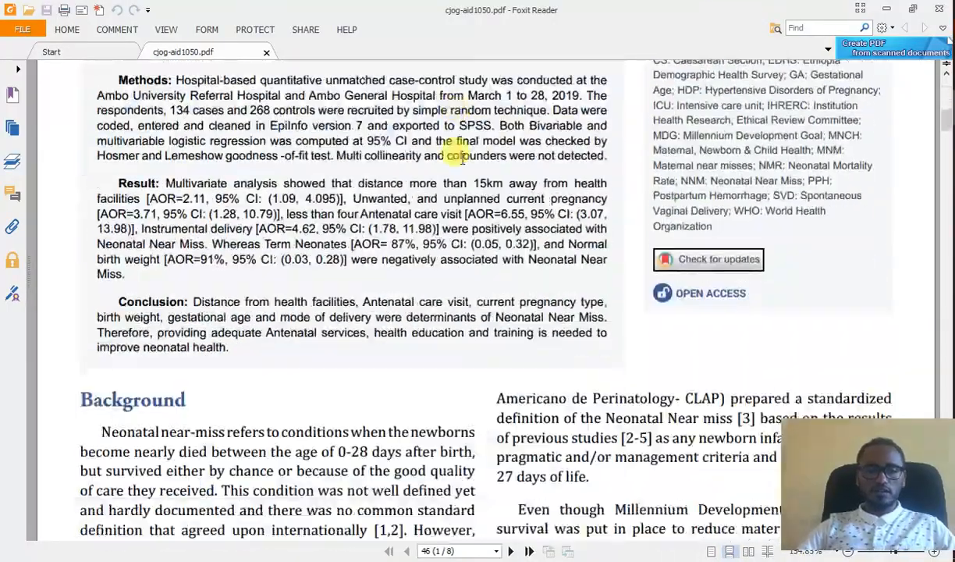
scroll(461, 159, down, 10)
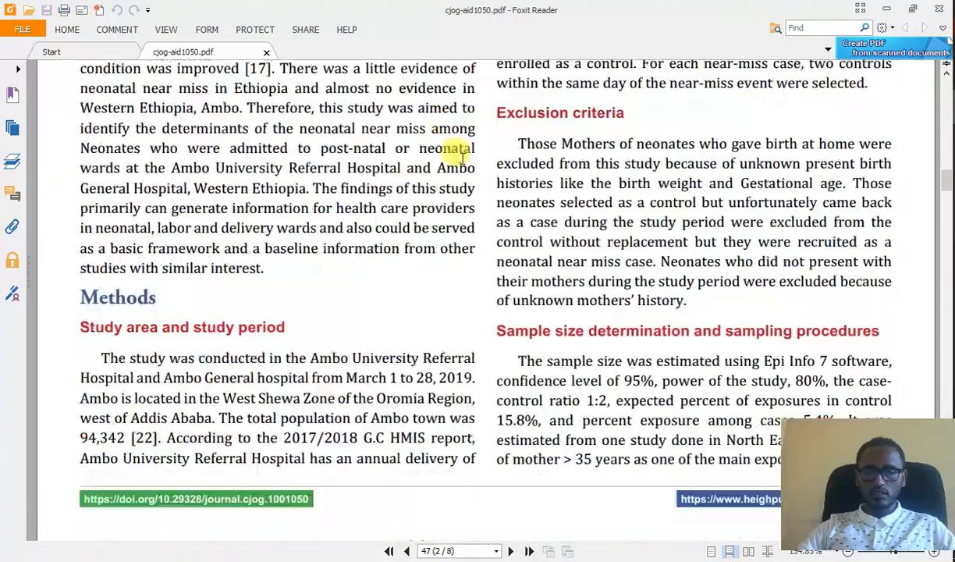
scroll(462, 158, down, 10)
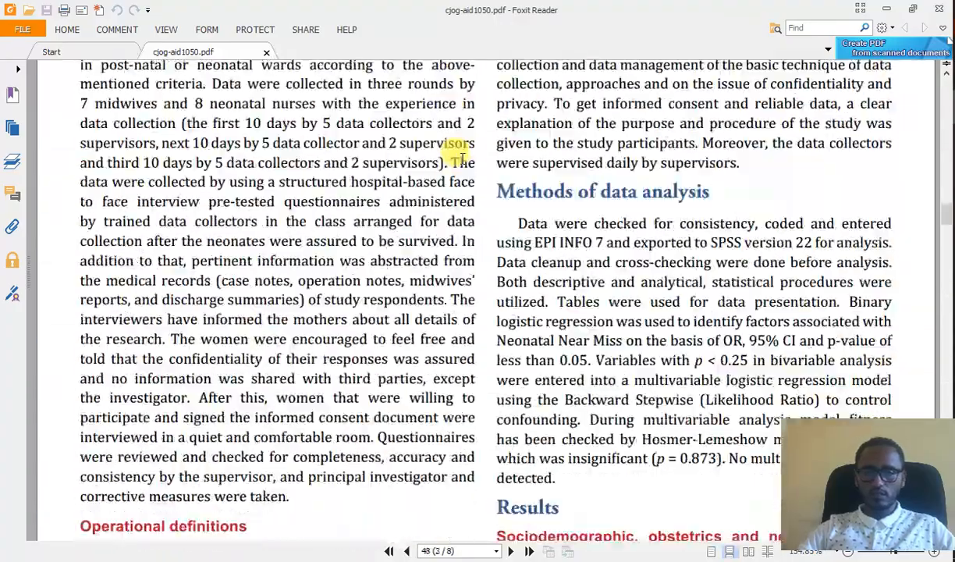
scroll(462, 158, down, 10)
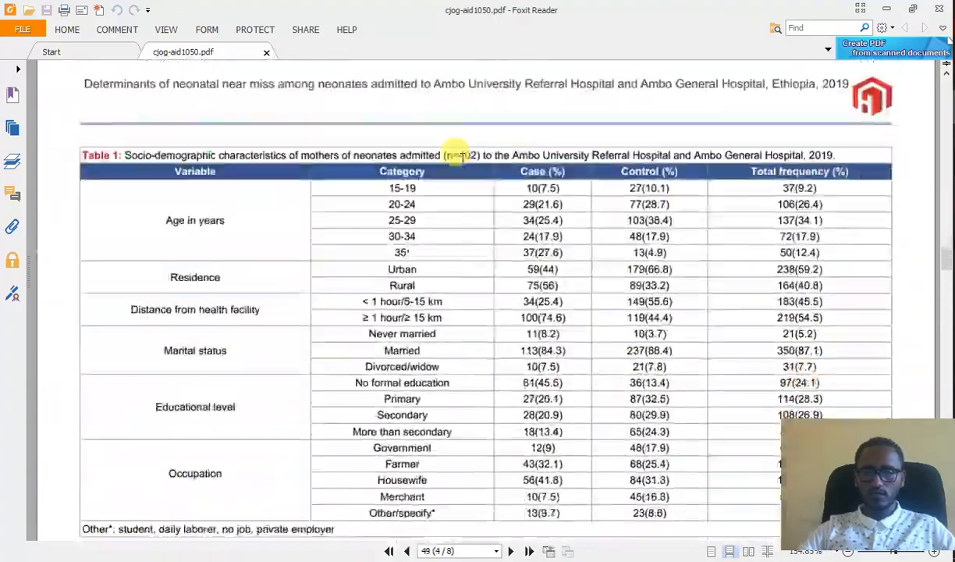
scroll(461, 158, down, 5)
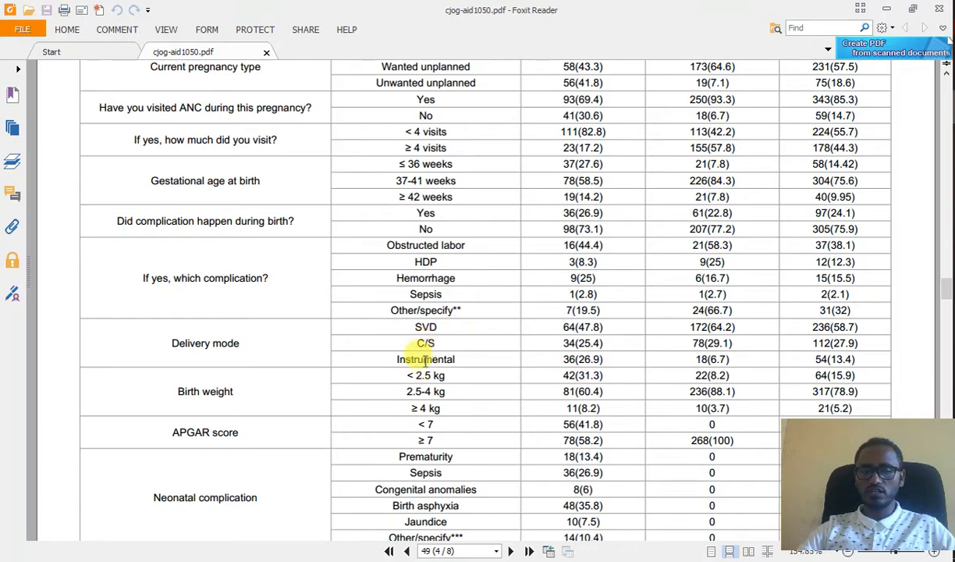
scroll(497, 372, up, 5)
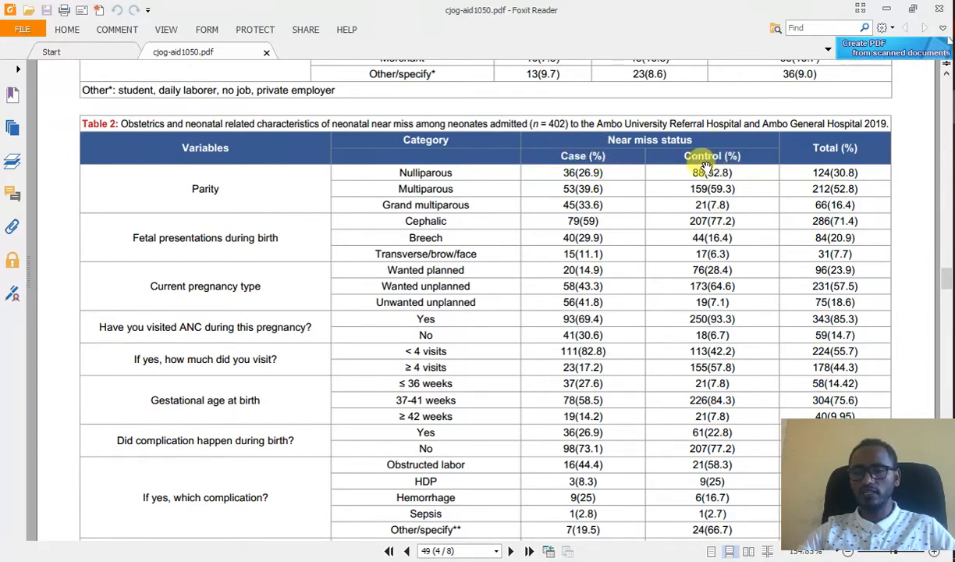
scroll(716, 156, down, 5)
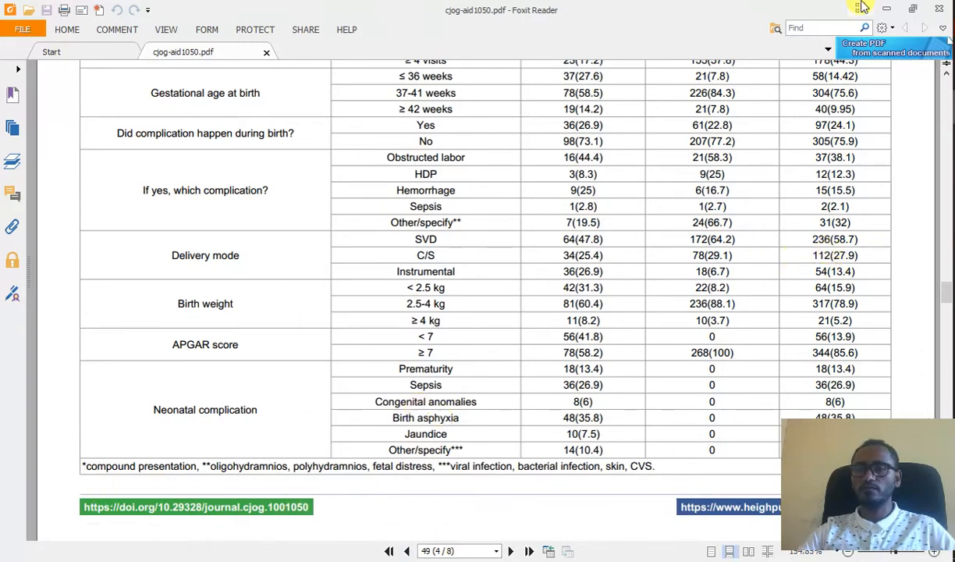
click(884, 7)
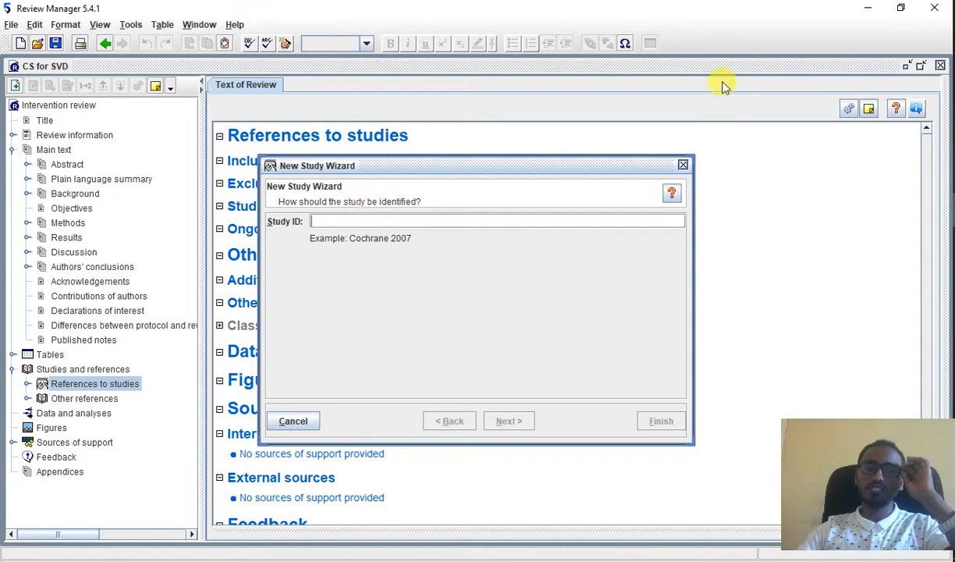
Step: Copy the first study's author and year from cell B2 of the Excel workbook into the new study's Study ID in Review Manager
key(alt+Tab)
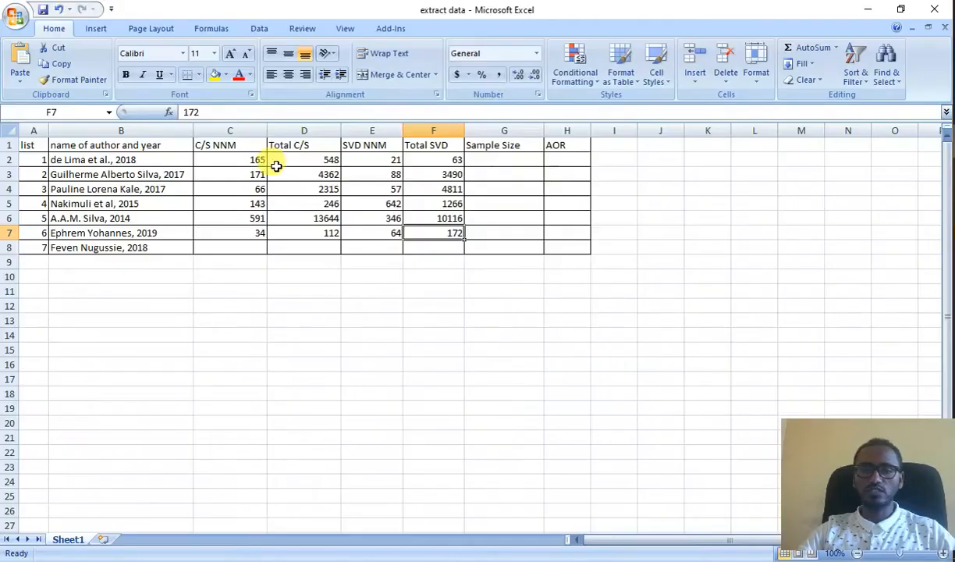
click(123, 160)
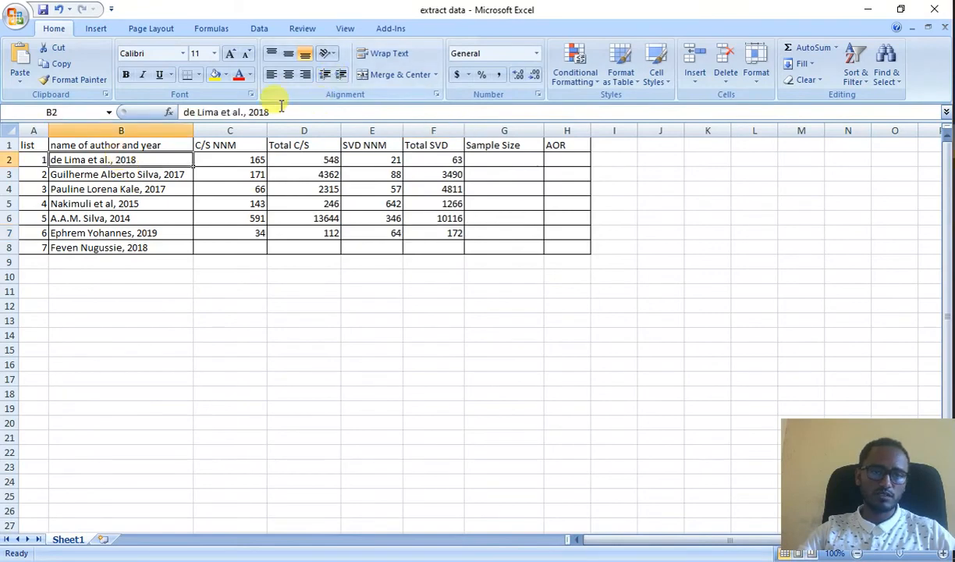
drag(277, 111, 176, 109)
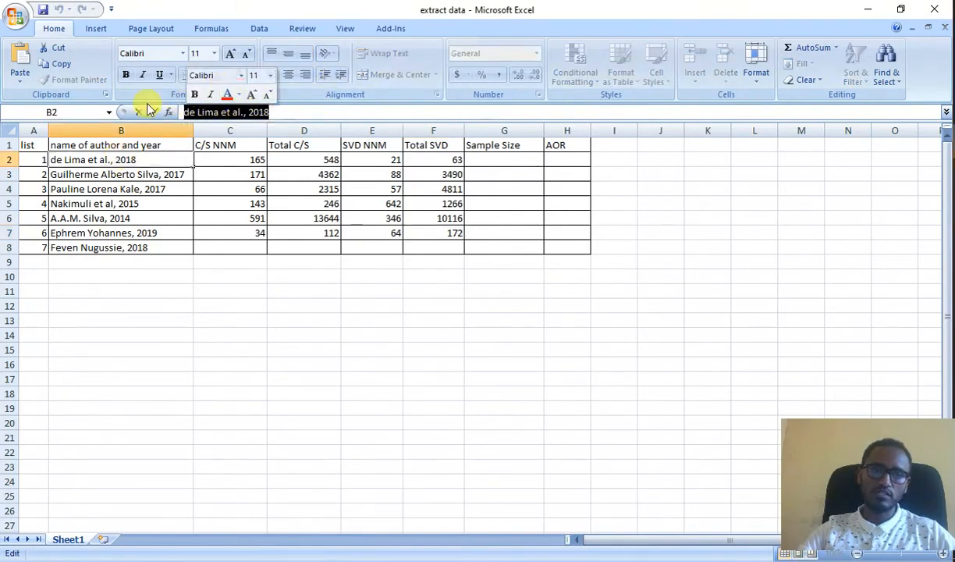
click(61, 65)
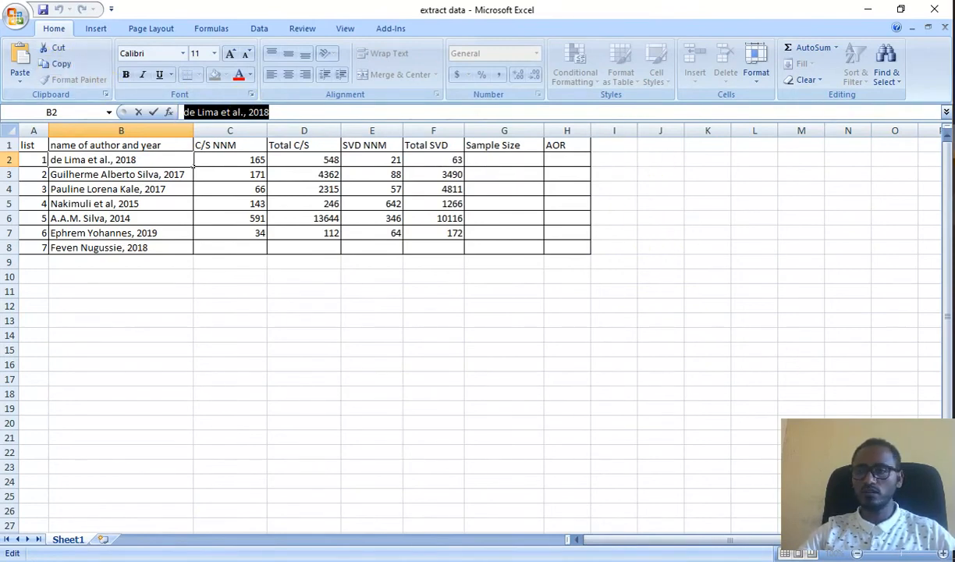
key(alt+Tab)
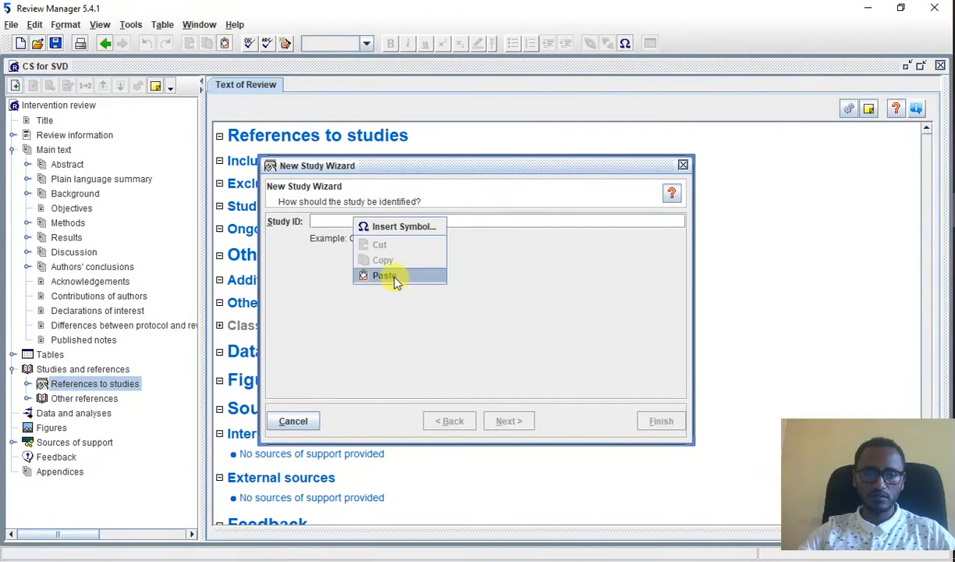
click(390, 277)
Step: Keep 2018 as the study year, add no other identifiers, and continue with adding another study in the same section
click(505, 421)
click(506, 420)
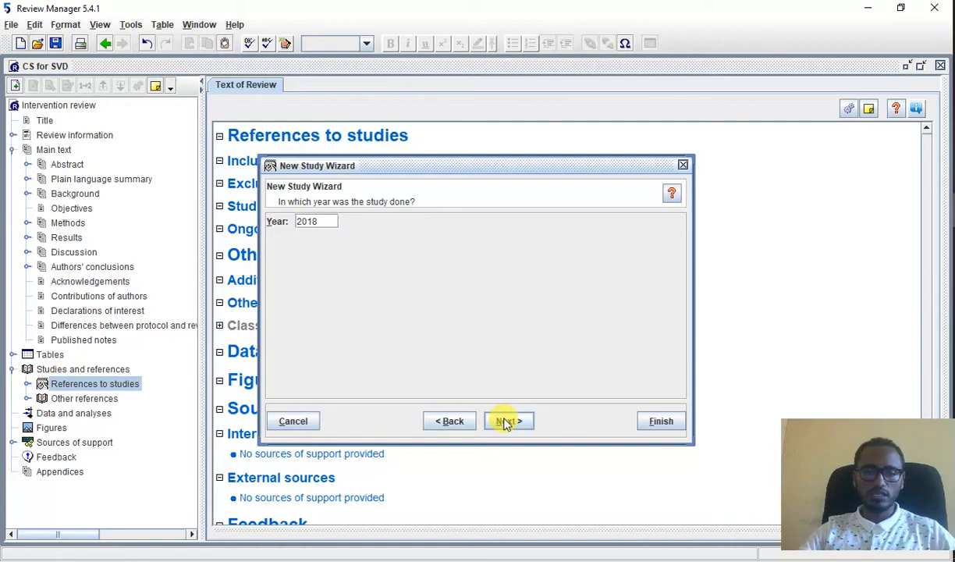
click(506, 422)
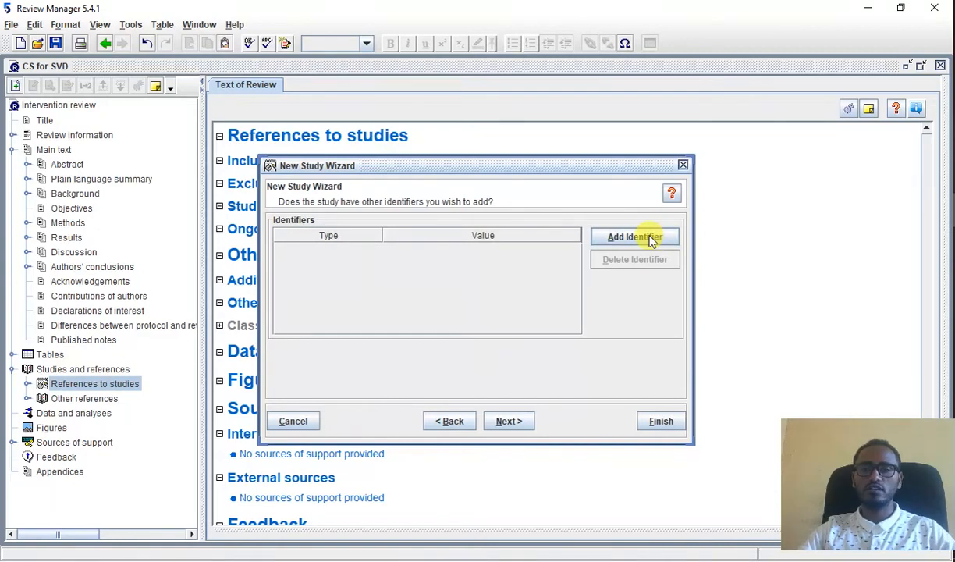
click(504, 421)
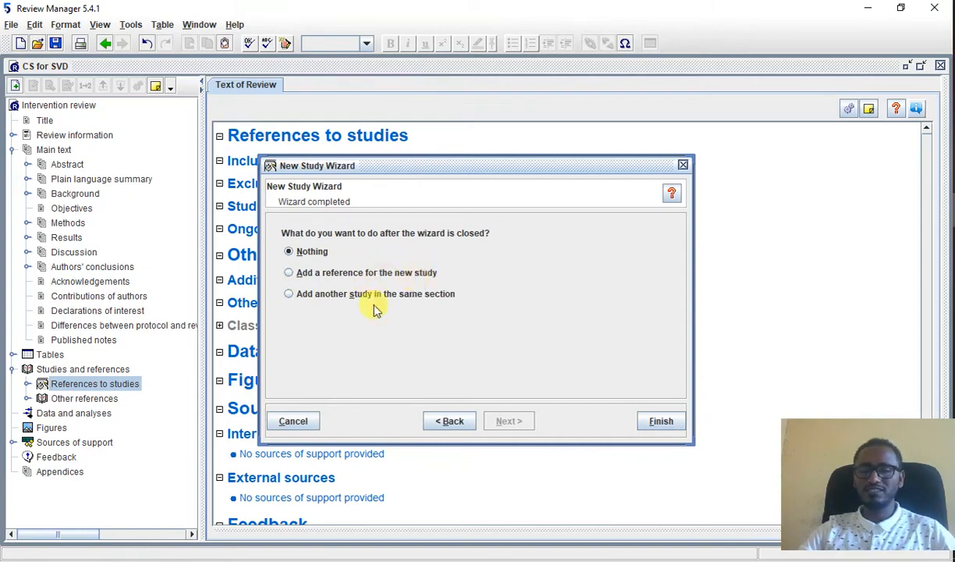
click(334, 295)
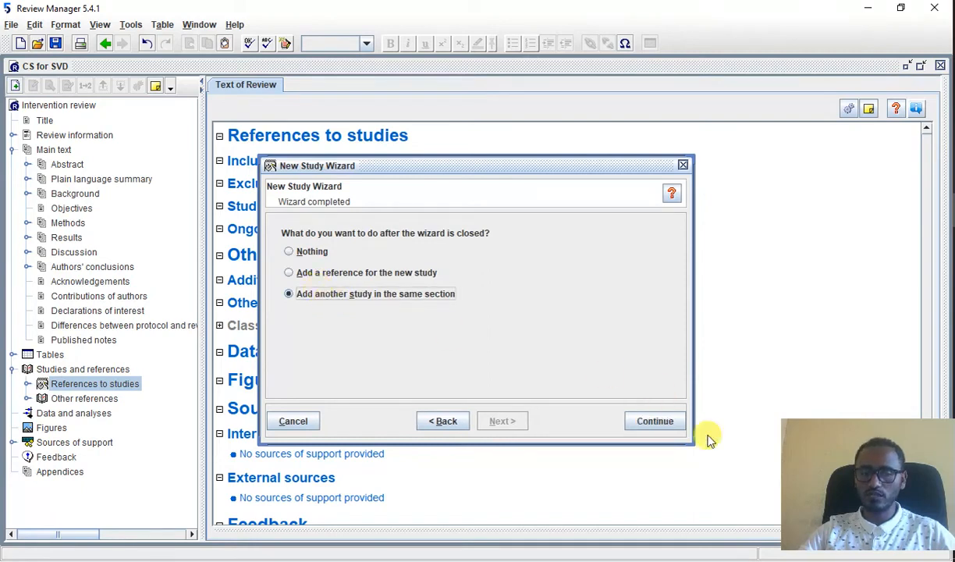
click(650, 422)
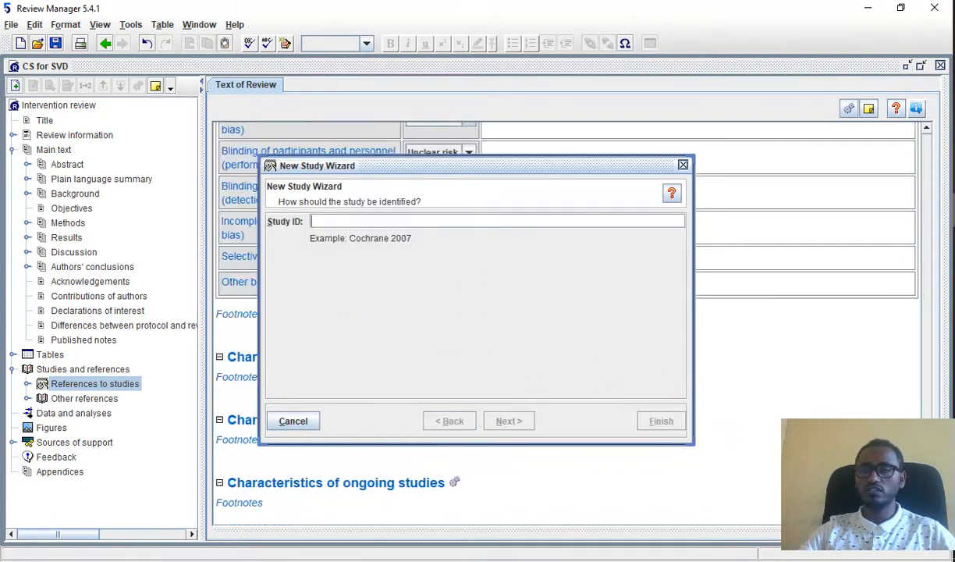
Step: Copy the second study's author and year from cell B3 of the Excel workbook into the new study's Study ID in Review Manager
key(alt+Tab)
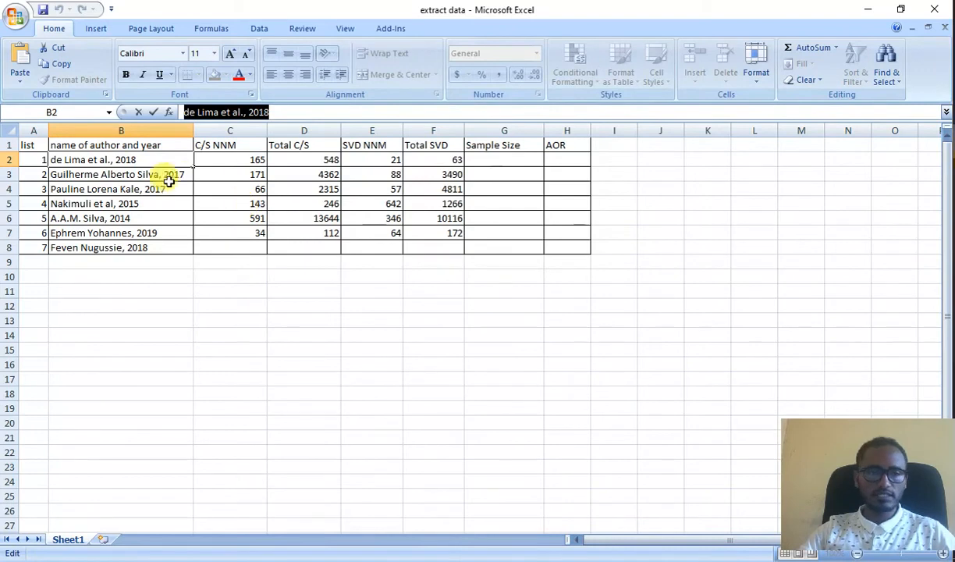
click(132, 178)
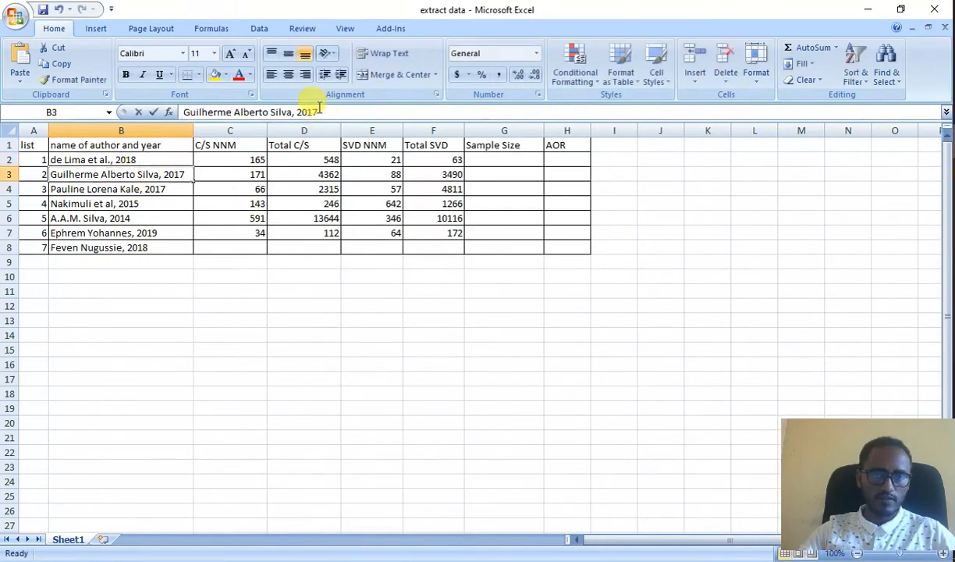
drag(317, 113, 184, 112)
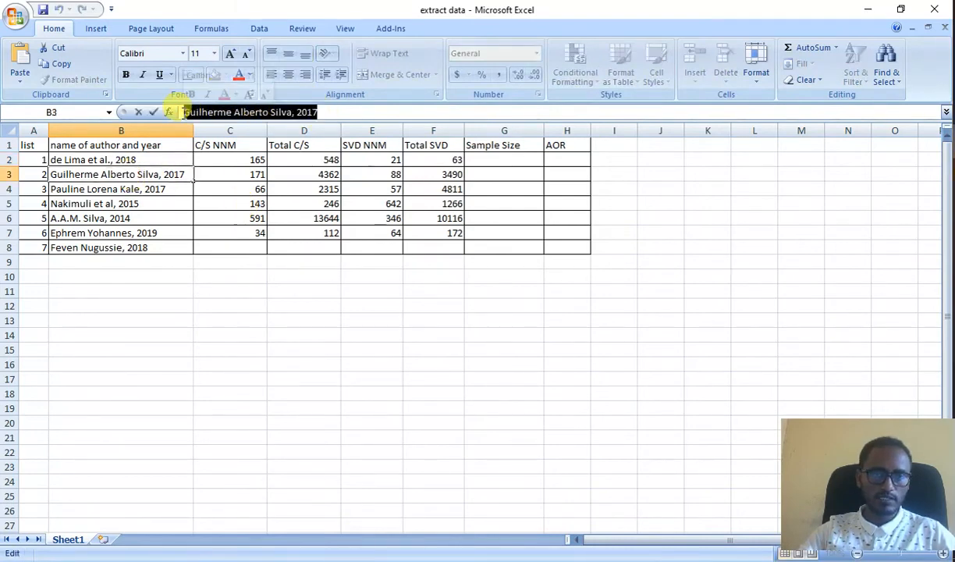
click(65, 64)
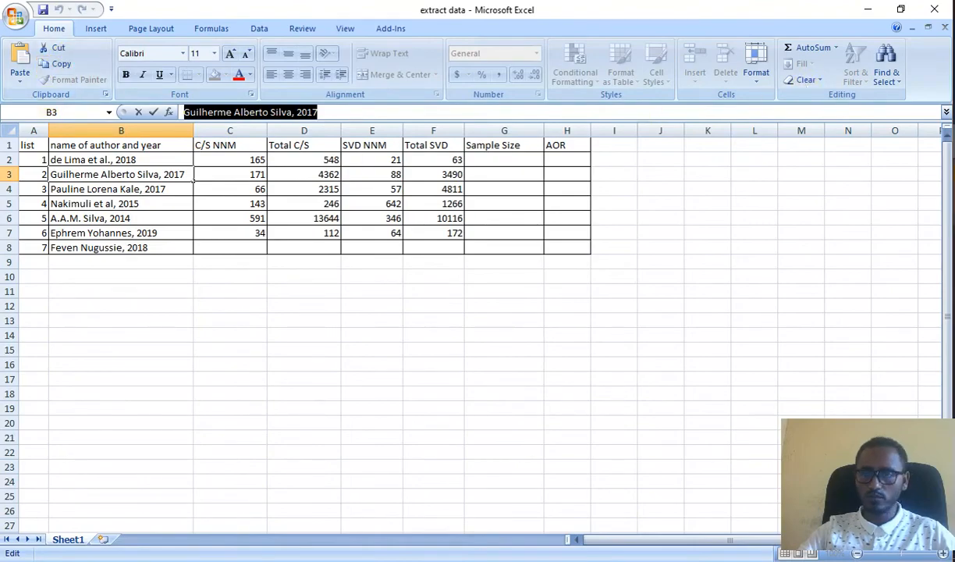
key(alt+Tab)
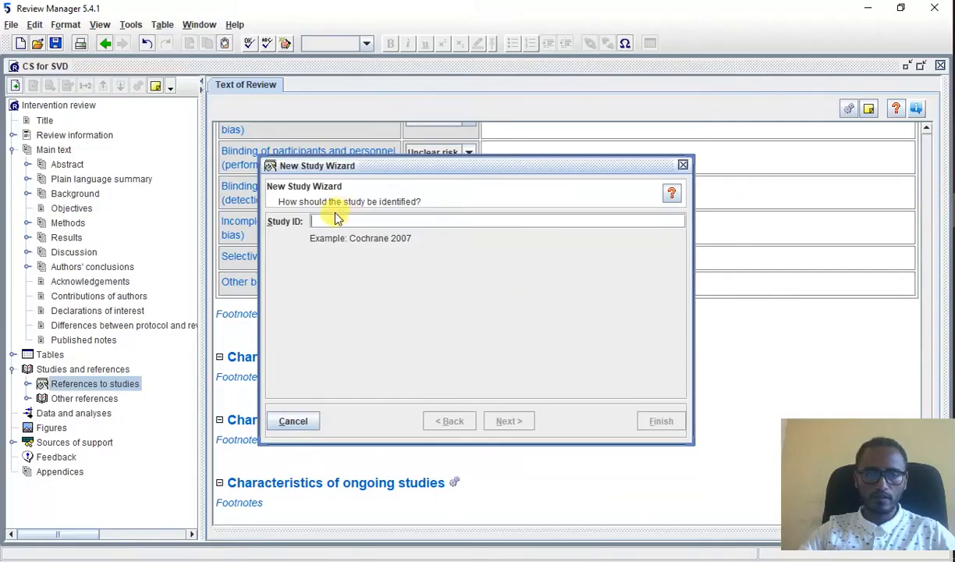
right_click(335, 221)
click(368, 285)
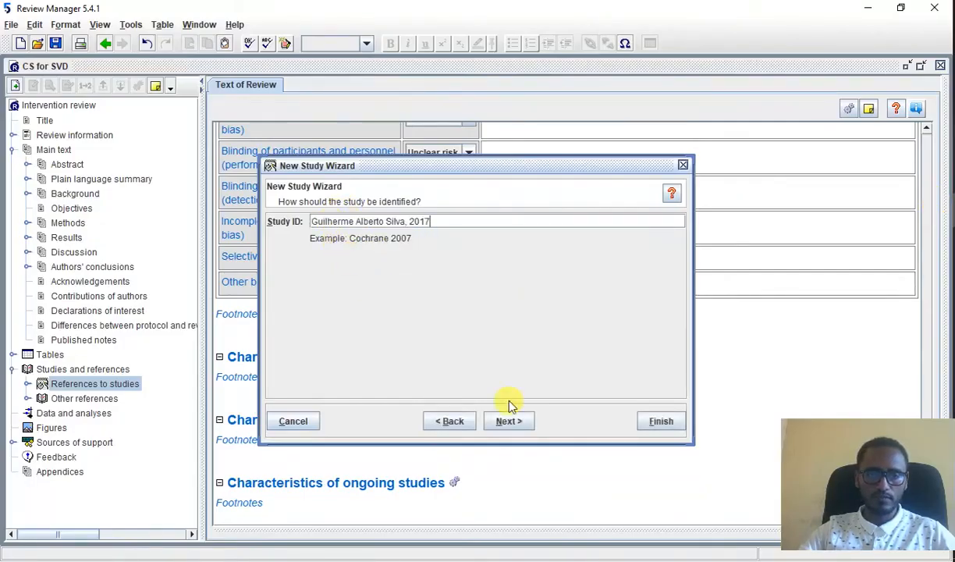
Step: Keep the default data source, 2017 as the study year and no other identifiers, and continue with adding another study in the same section
click(514, 422)
click(514, 421)
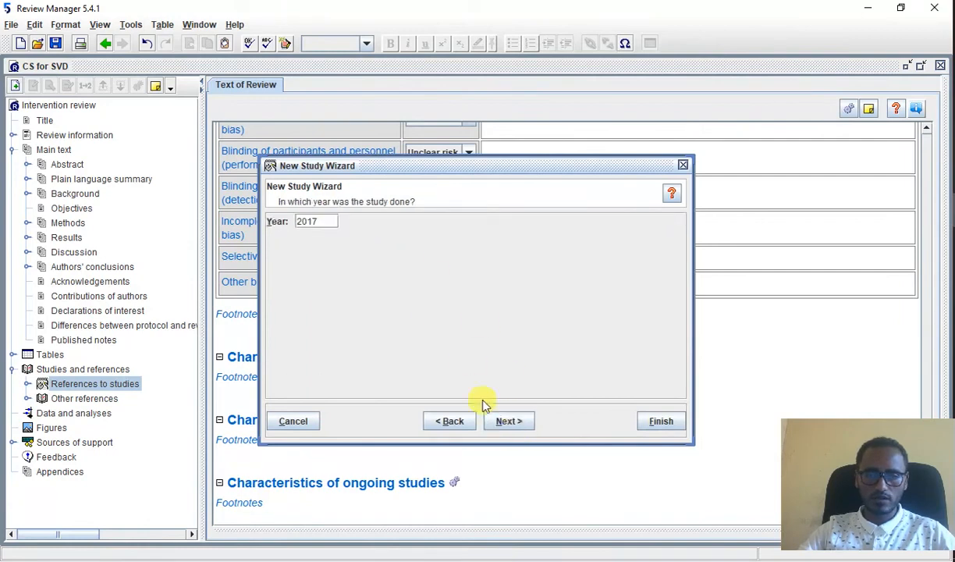
click(508, 421)
click(507, 422)
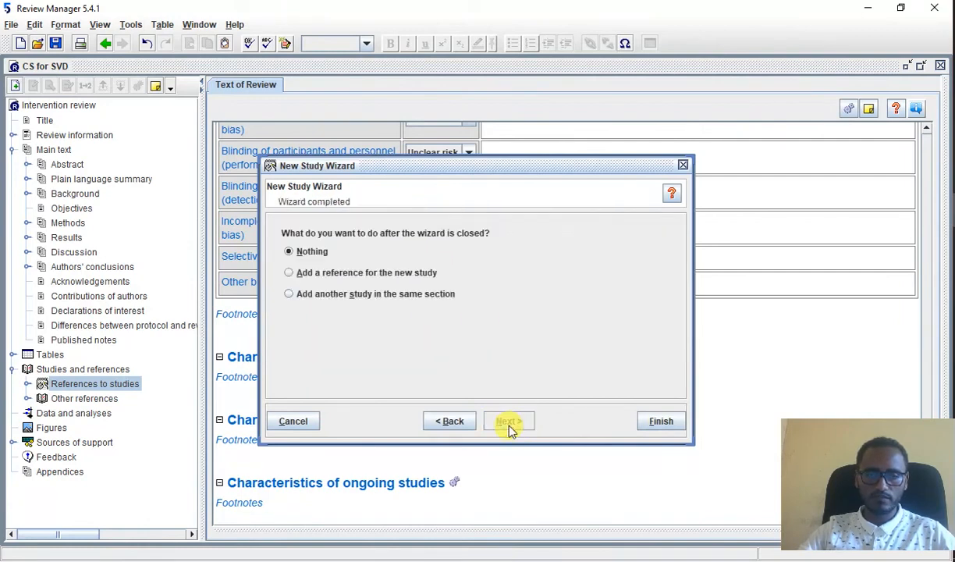
click(371, 297)
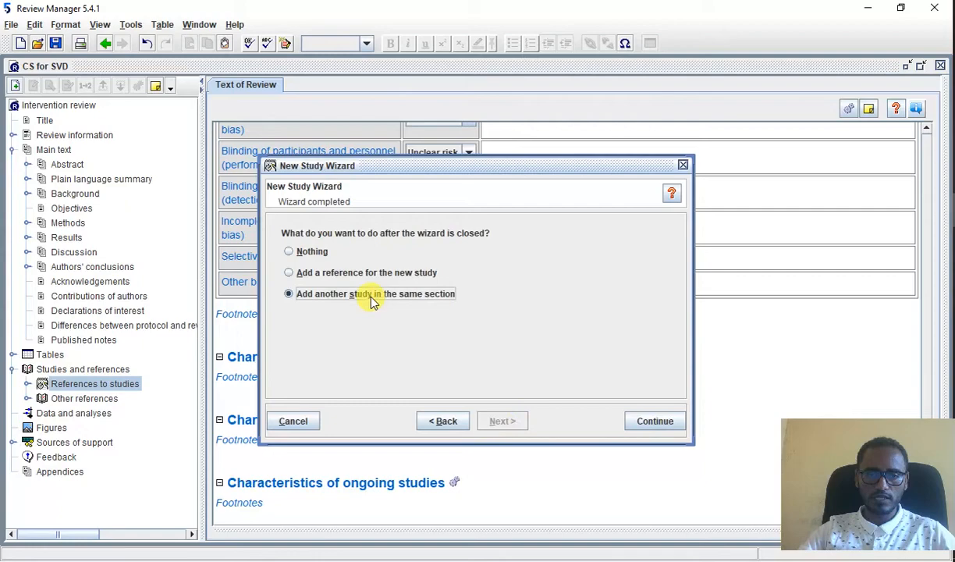
click(658, 420)
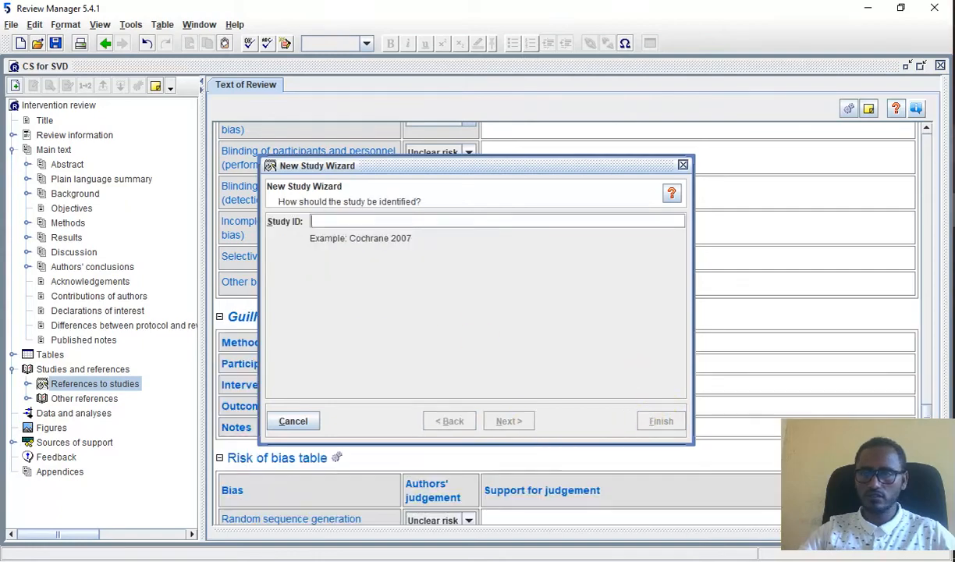
Step: Copy the third study's author and year from cell B4 of the Excel workbook into the new study's Study ID in Review Manager
key(alt+Tab)
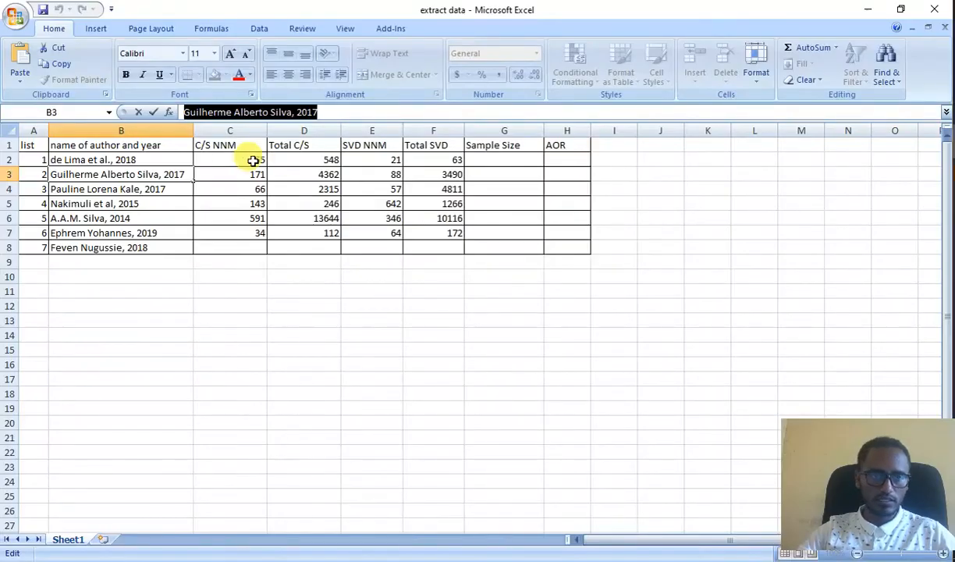
click(136, 187)
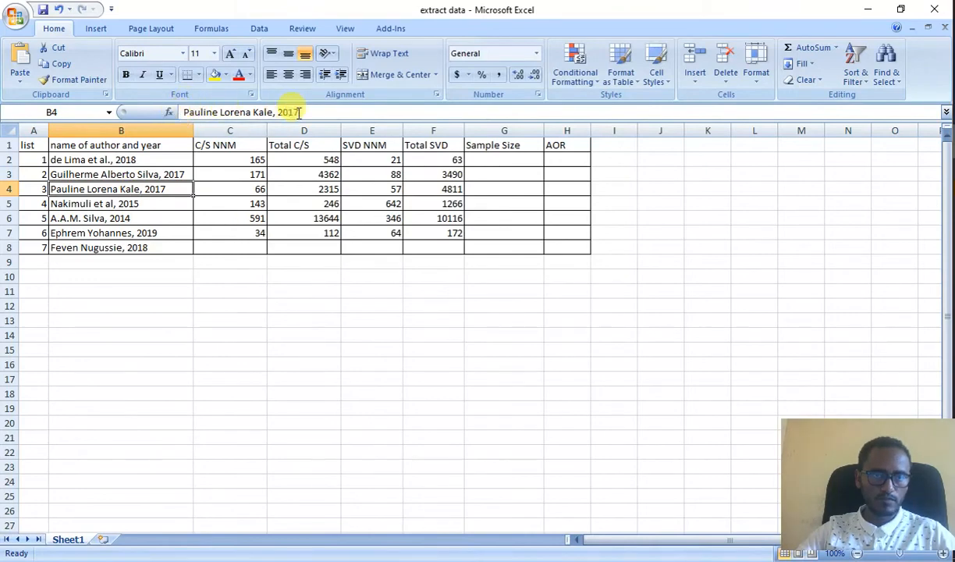
drag(299, 112, 188, 119)
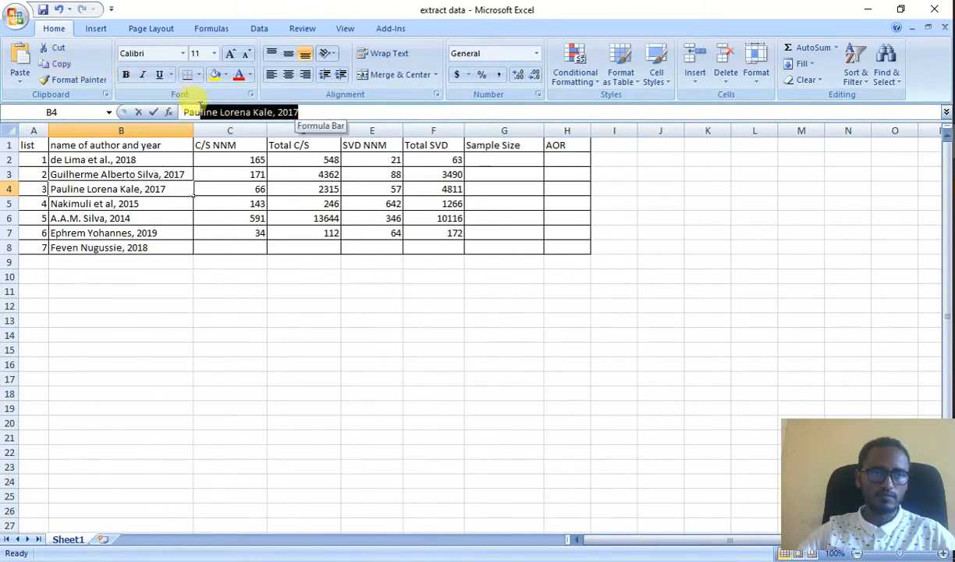
click(63, 65)
click(953, 210)
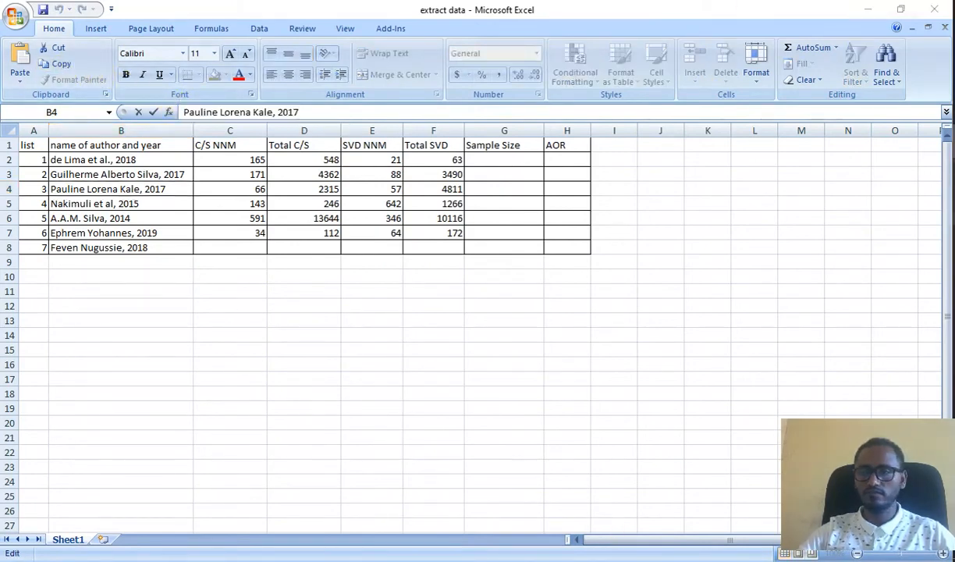
right_click(353, 222)
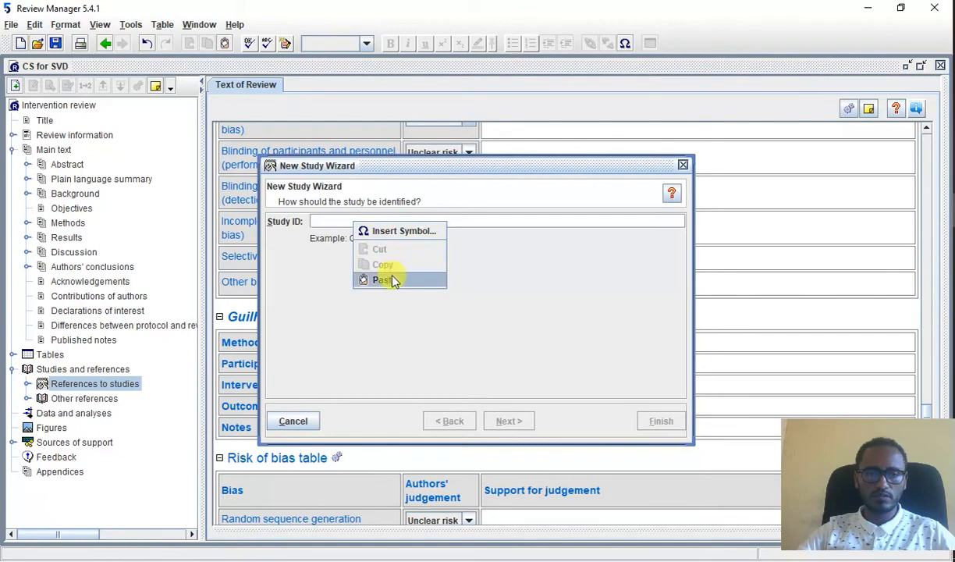
click(392, 278)
Step: Accept the third study's default details with year 2017 and continue with adding another study in the same section
click(515, 422)
click(514, 422)
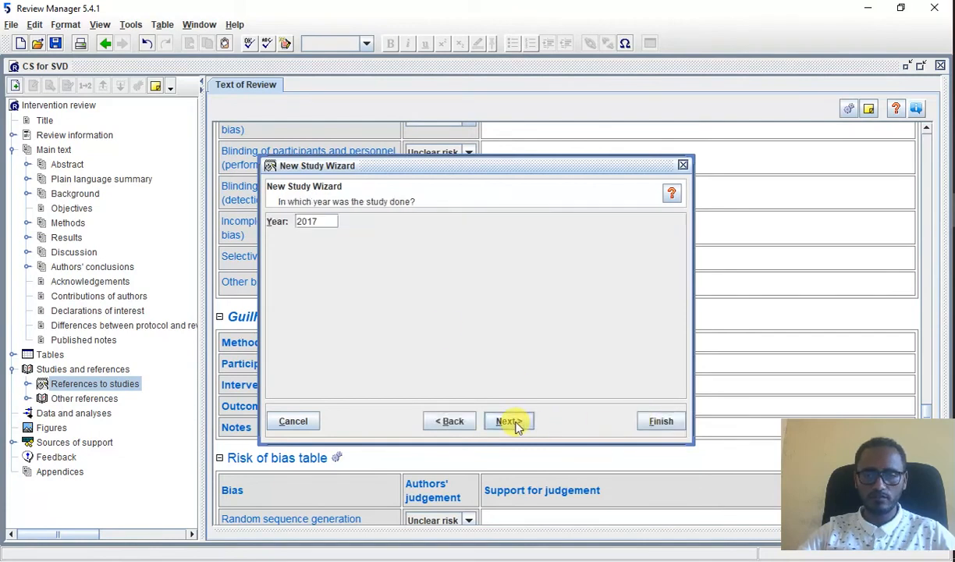
click(514, 422)
click(515, 422)
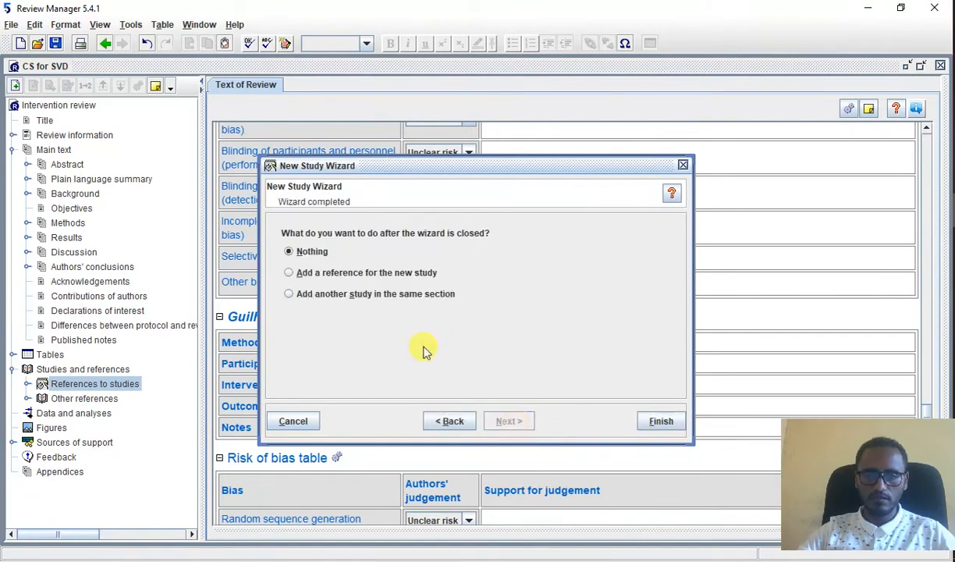
click(380, 297)
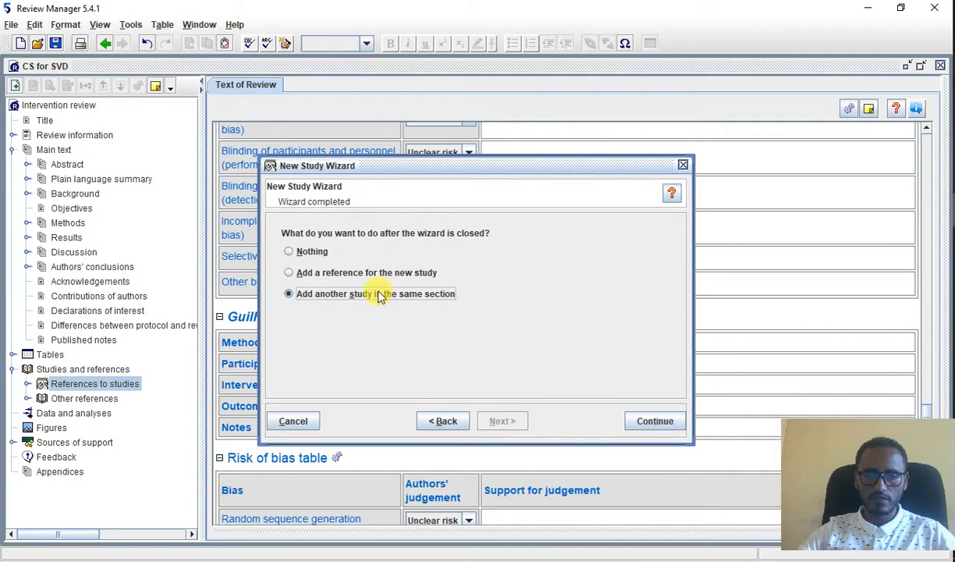
click(641, 422)
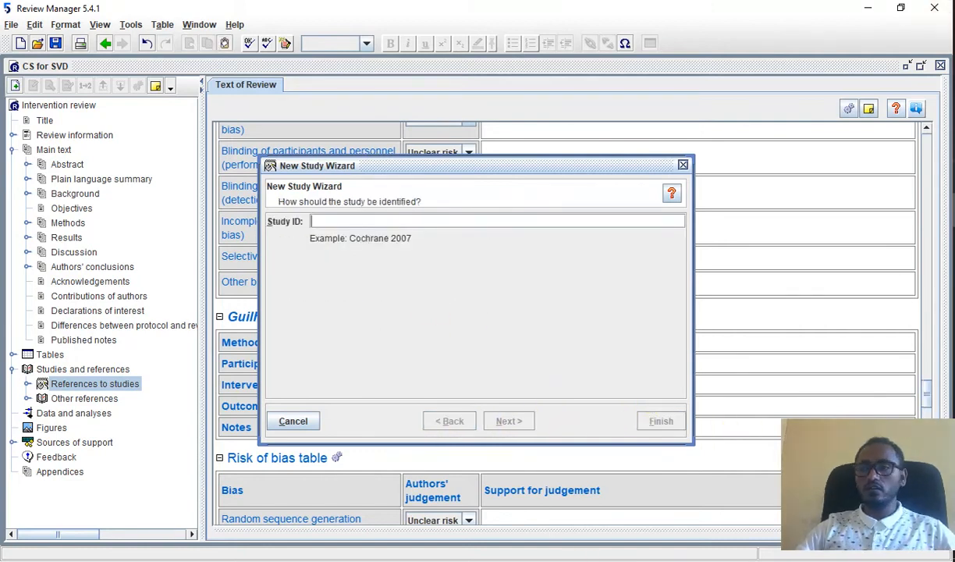
Step: Copy the fourth study's author and year from cell B5 of the Excel workbook into the new study's Study ID in Review Manager
key(alt+Tab)
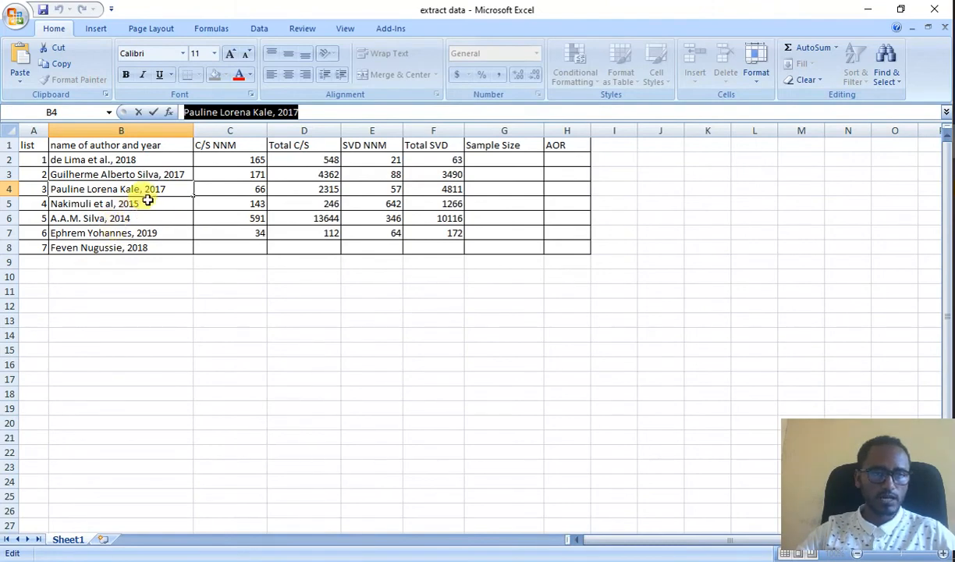
click(181, 205)
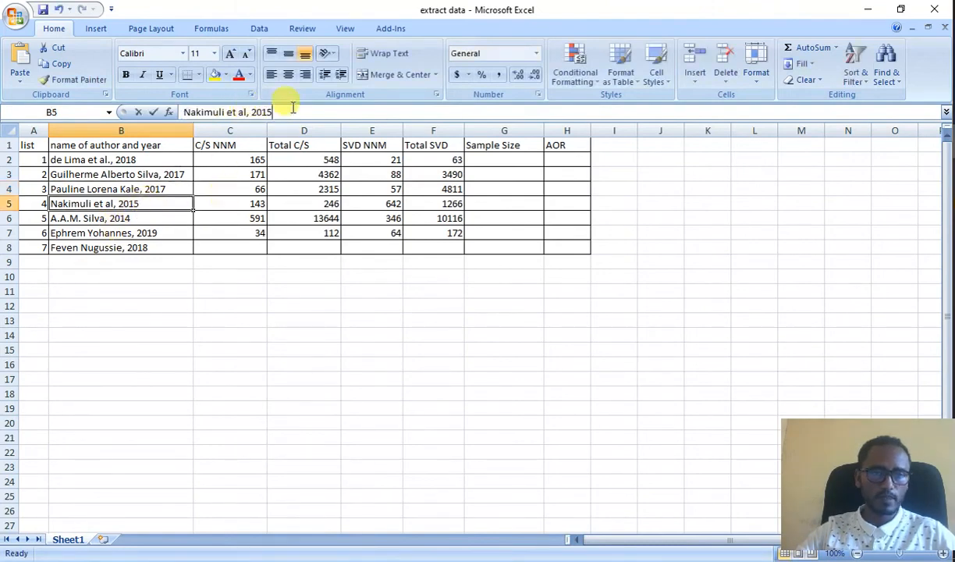
drag(287, 111, 180, 111)
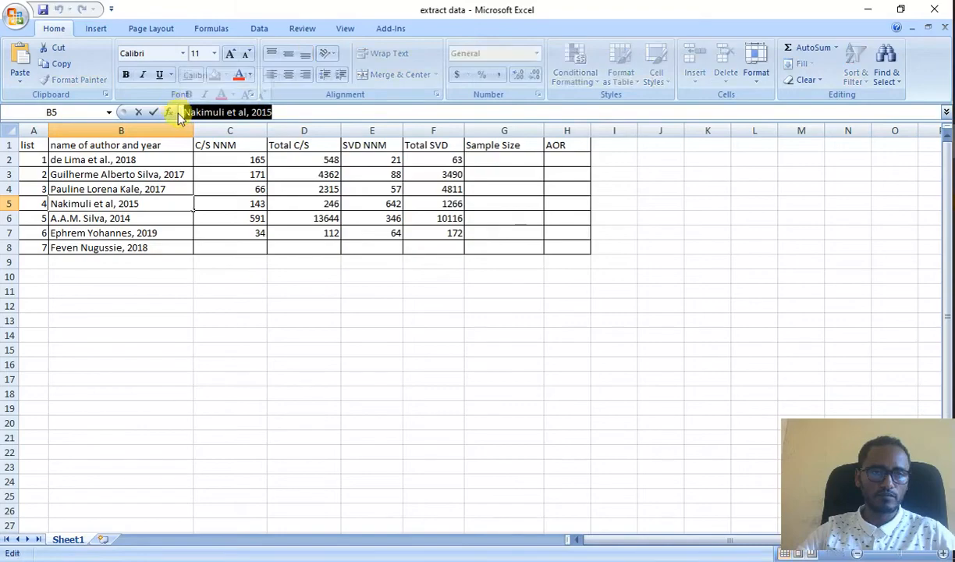
click(63, 65)
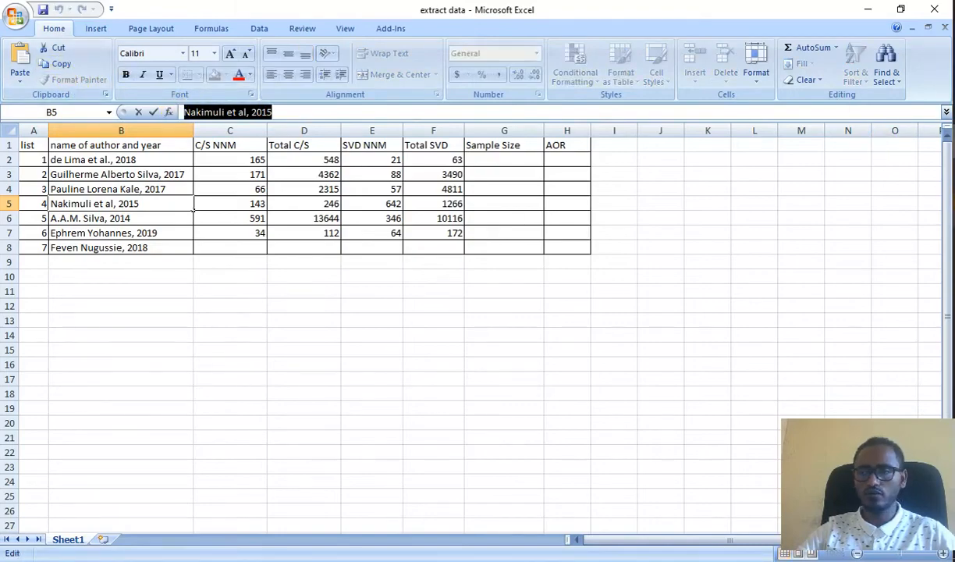
key(alt+Tab)
right_click(332, 222)
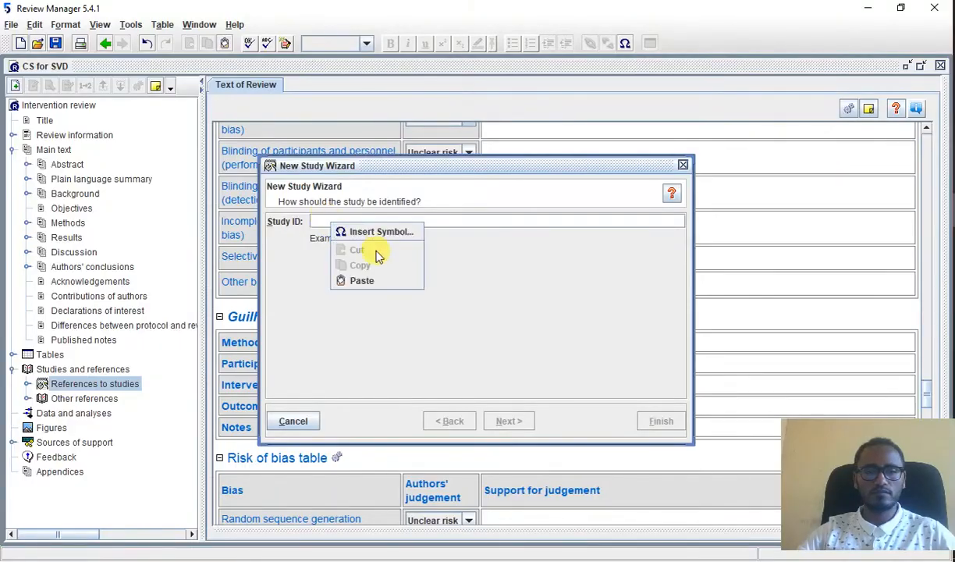
click(363, 280)
Step: Keep "Published data only (unpublished not sought)" and the other defaults for the fourth study, and continue with adding another study in the same section
click(509, 421)
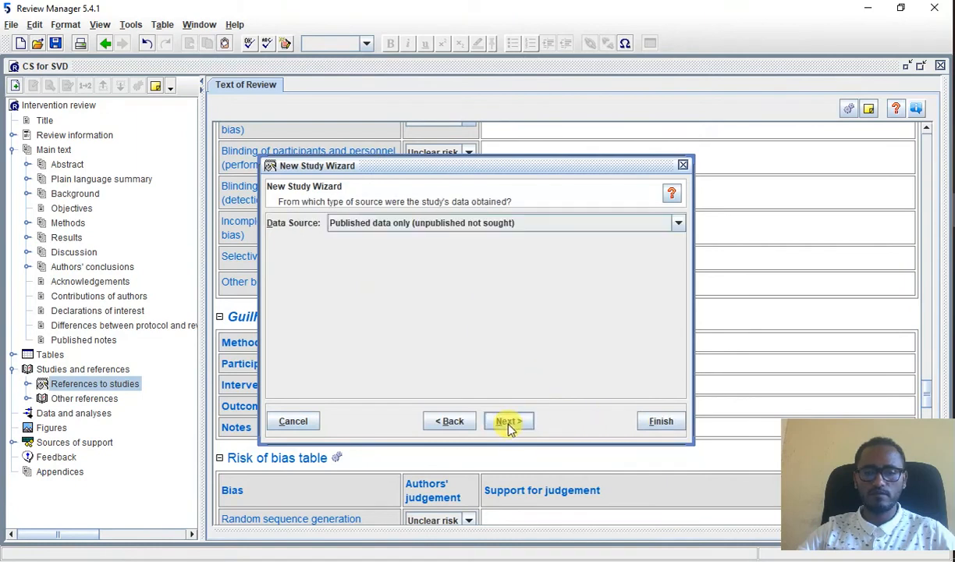
click(509, 422)
click(508, 421)
click(509, 422)
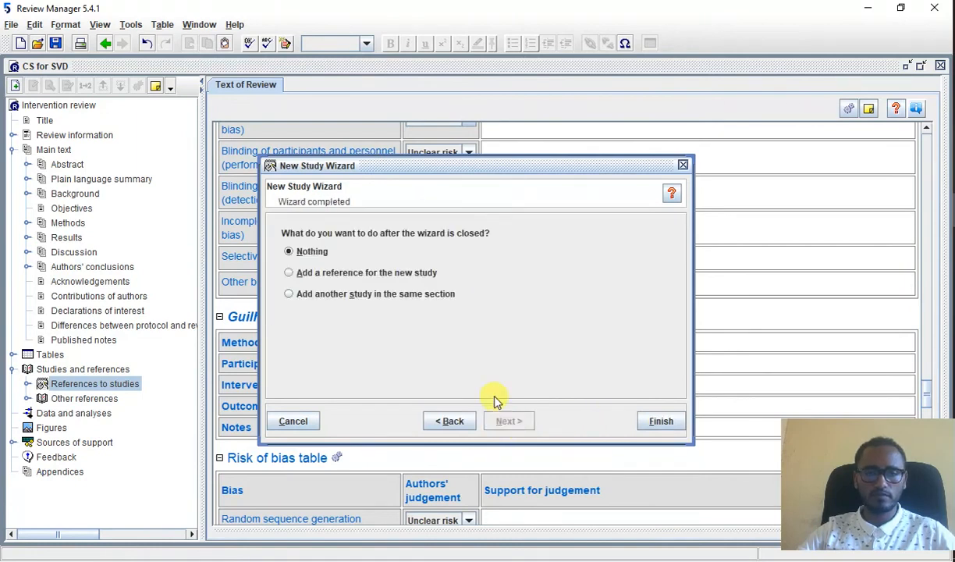
click(419, 294)
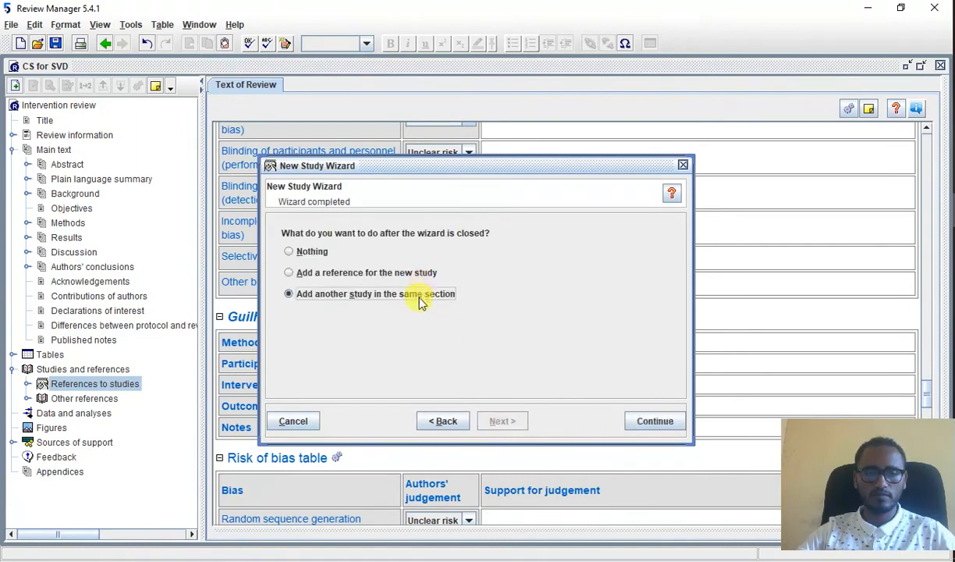
click(654, 421)
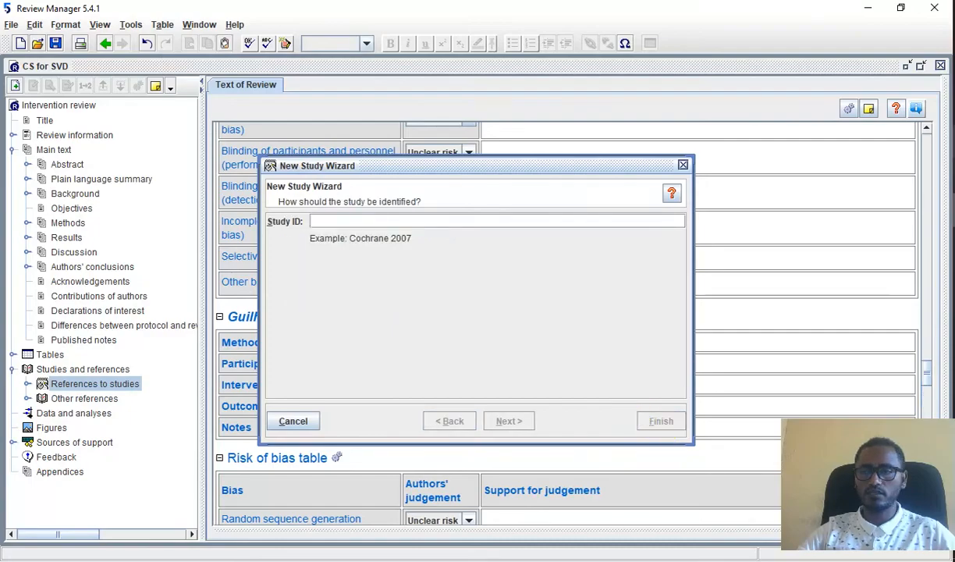
Step: Copy the fifth study's author and year from cell B6 of the Excel workbook into the new study's Study ID in Review Manager
key(alt+Tab)
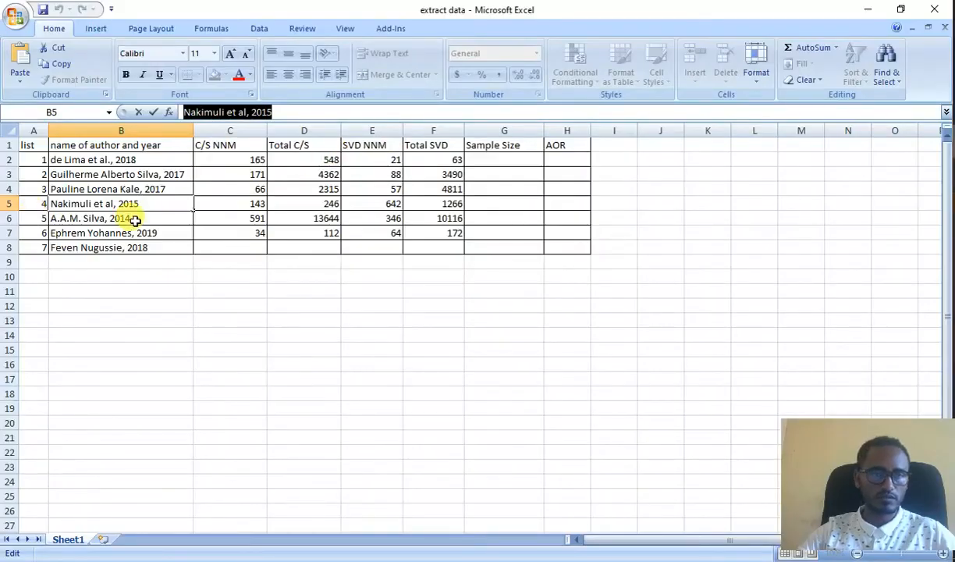
click(154, 206)
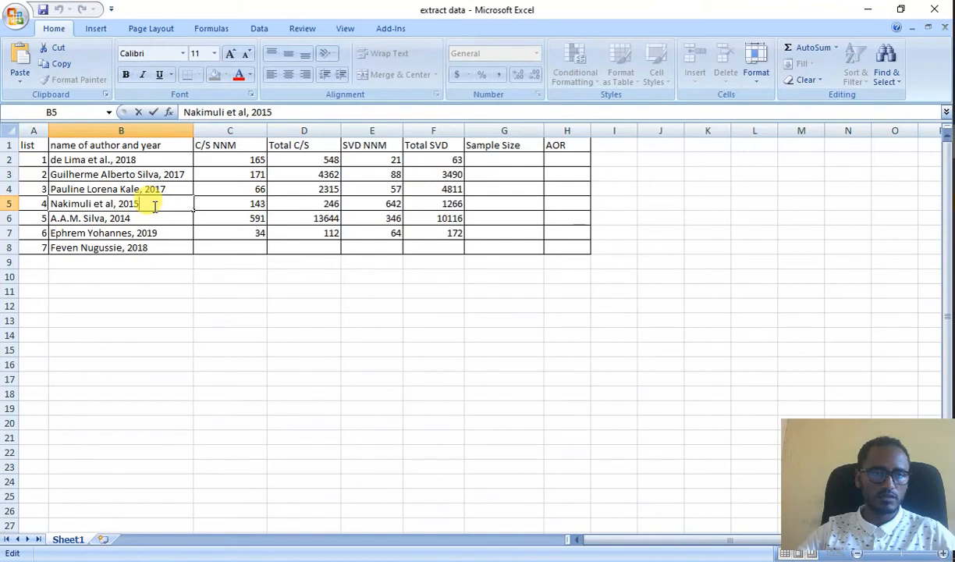
click(149, 219)
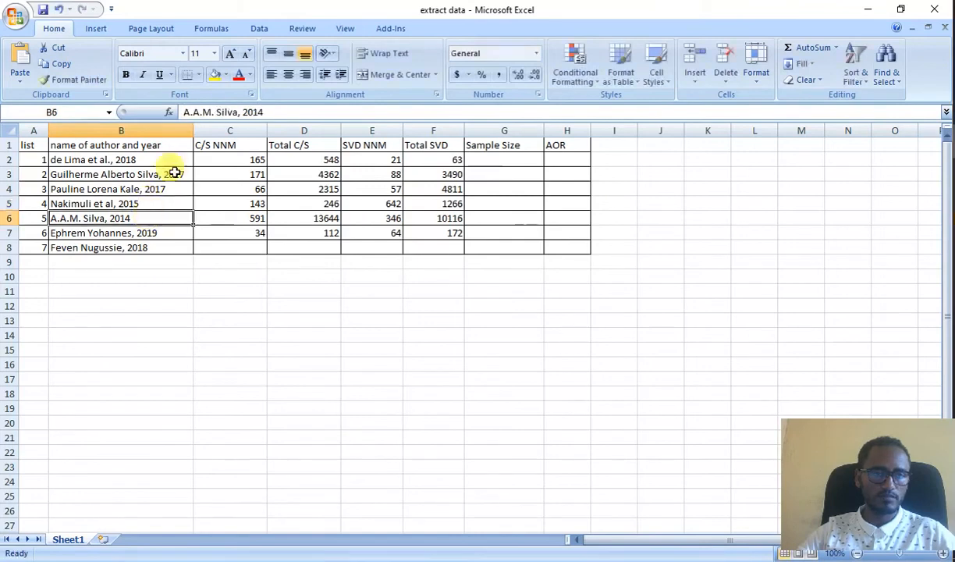
drag(263, 111, 172, 111)
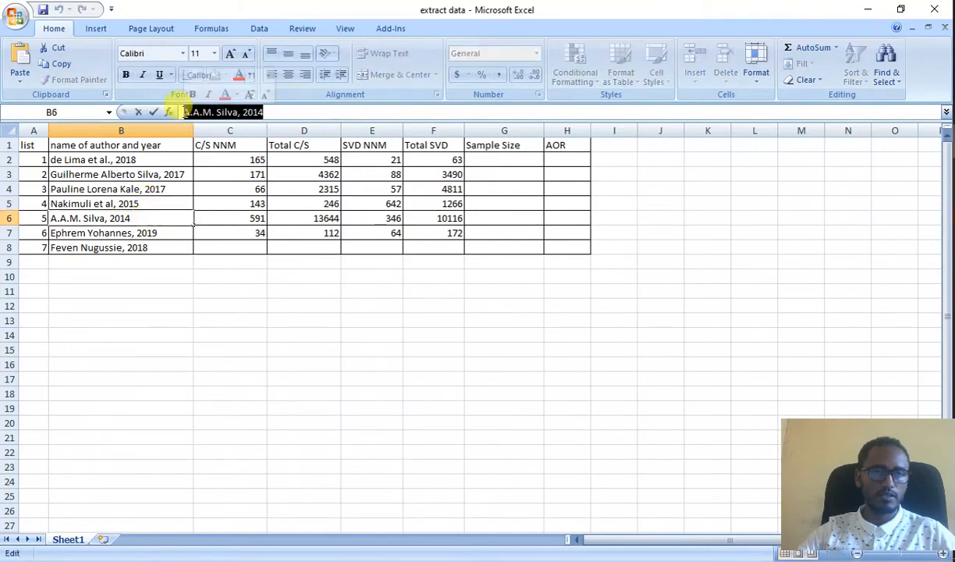
click(67, 69)
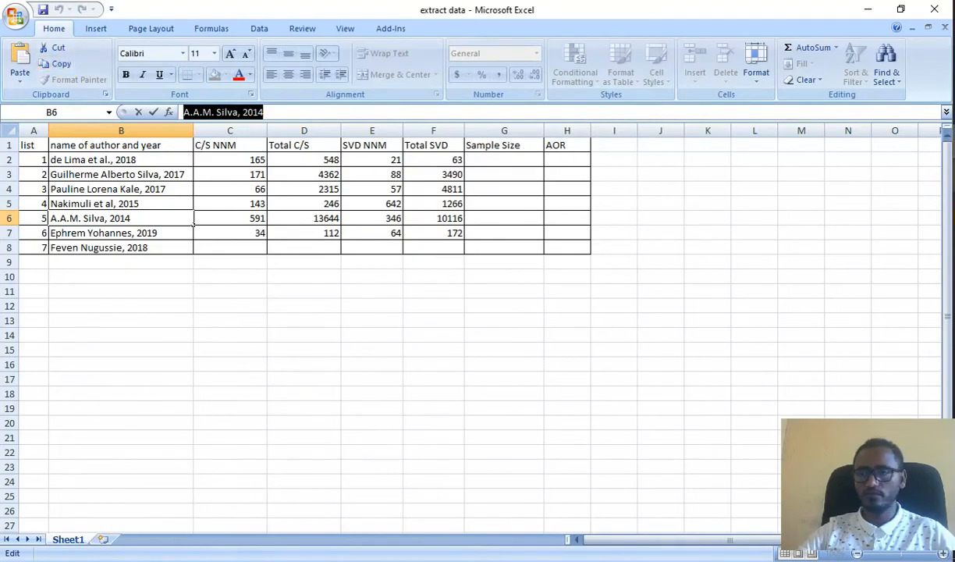
key(alt+Tab)
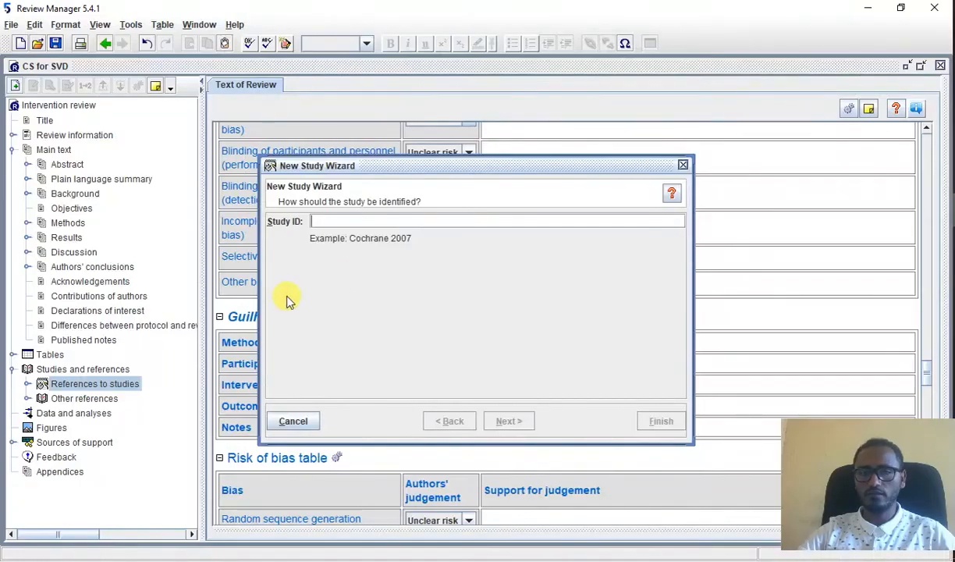
right_click(330, 219)
click(370, 277)
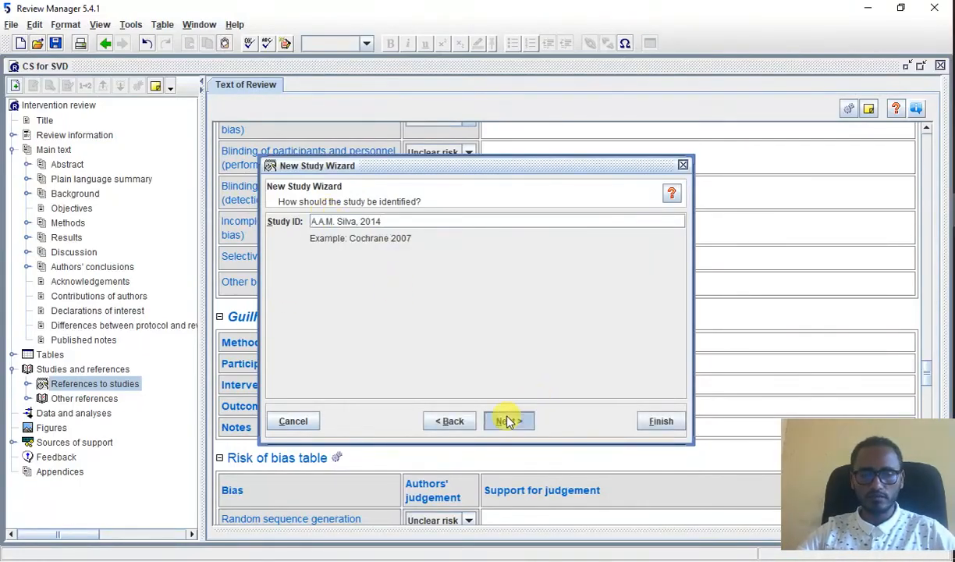
Step: Accept the default details for the fifth study and continue with adding another study in the same section
click(509, 421)
click(509, 421)
click(509, 421)
click(508, 421)
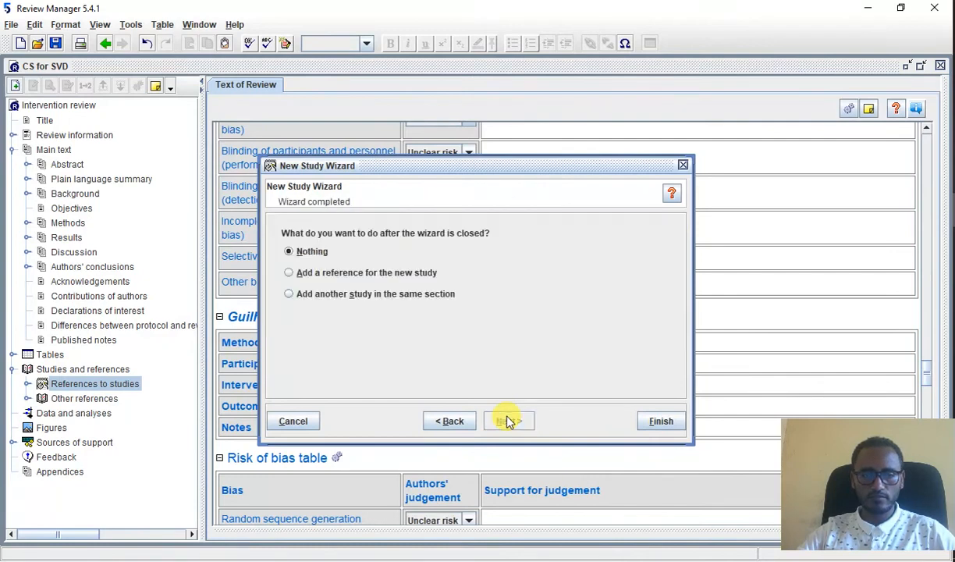
click(437, 297)
click(655, 420)
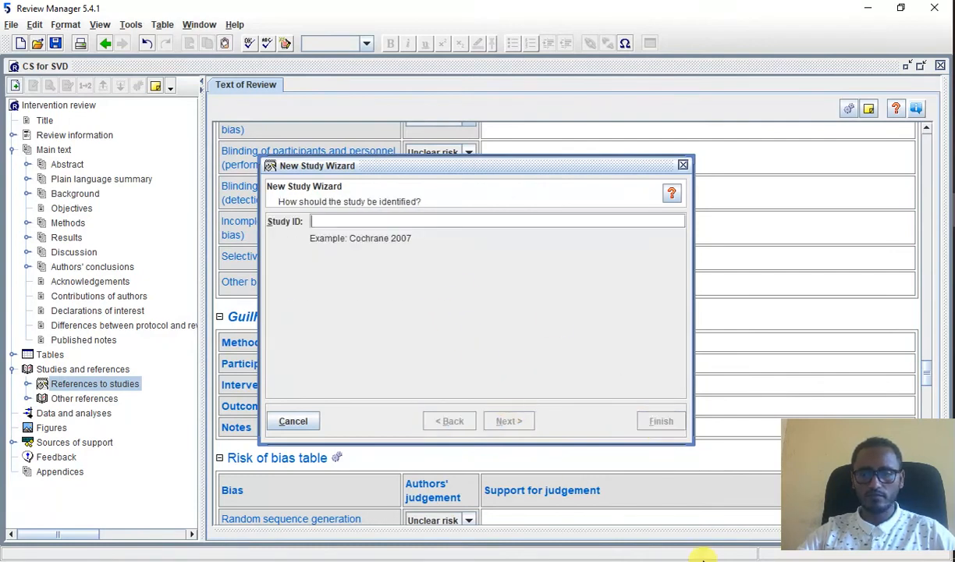
Step: Copy the sixth study's author and year from cell B7 of the Excel workbook into the new study's Study ID in Review Manager
key(alt+Tab)
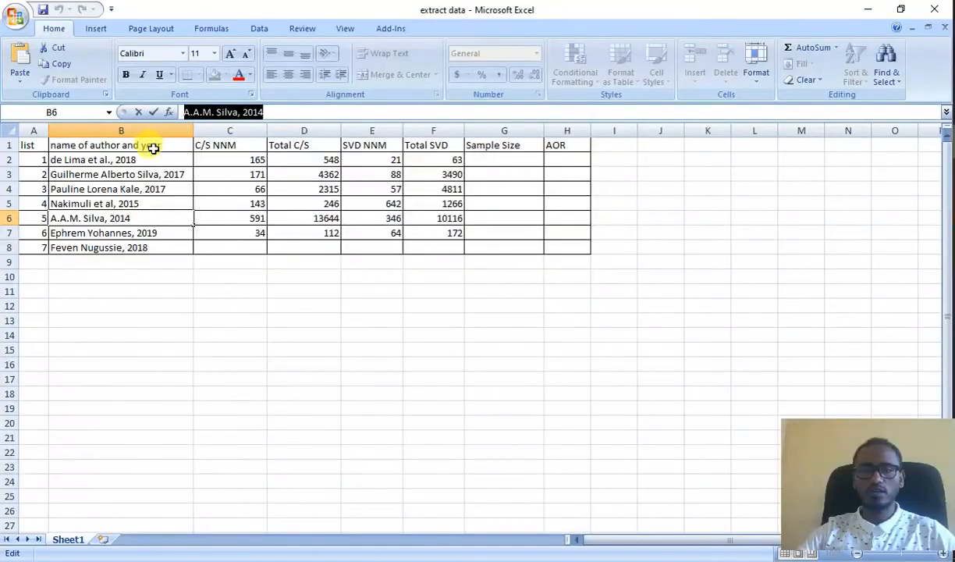
click(164, 234)
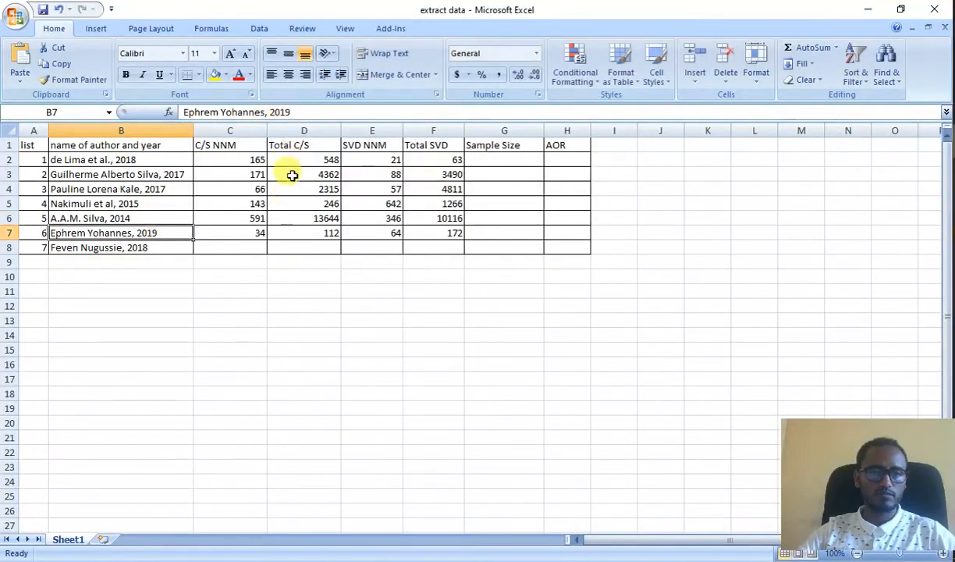
drag(296, 112, 176, 100)
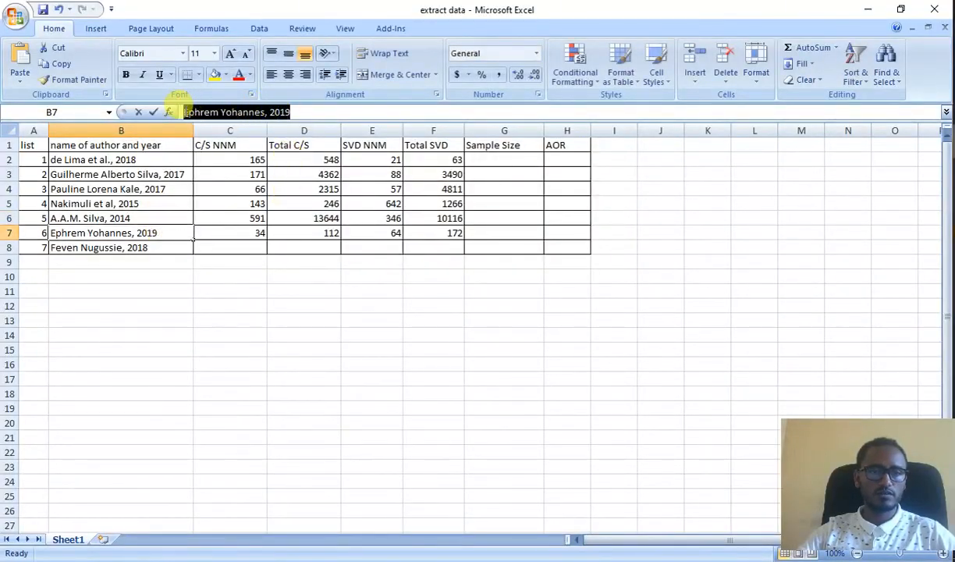
click(63, 65)
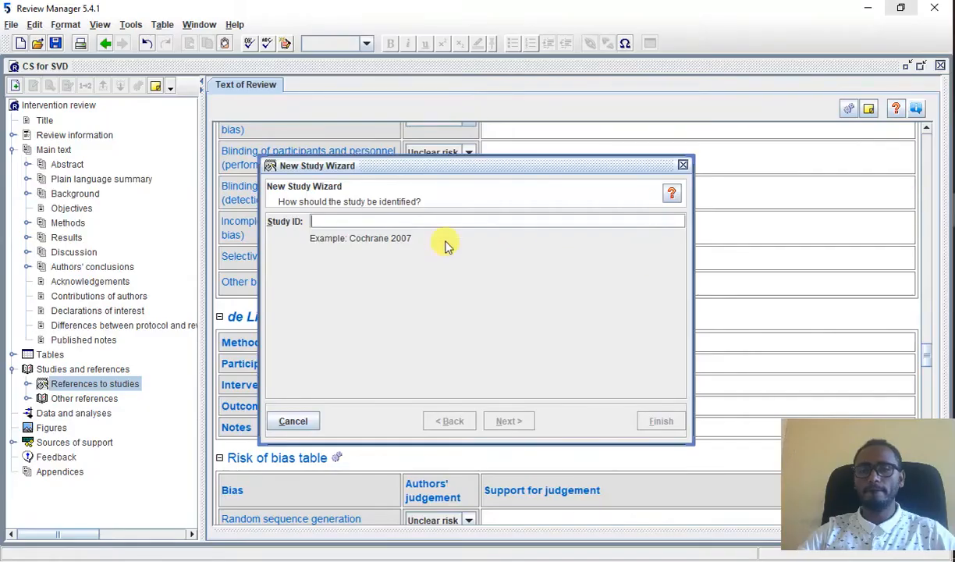
right_click(322, 221)
click(376, 278)
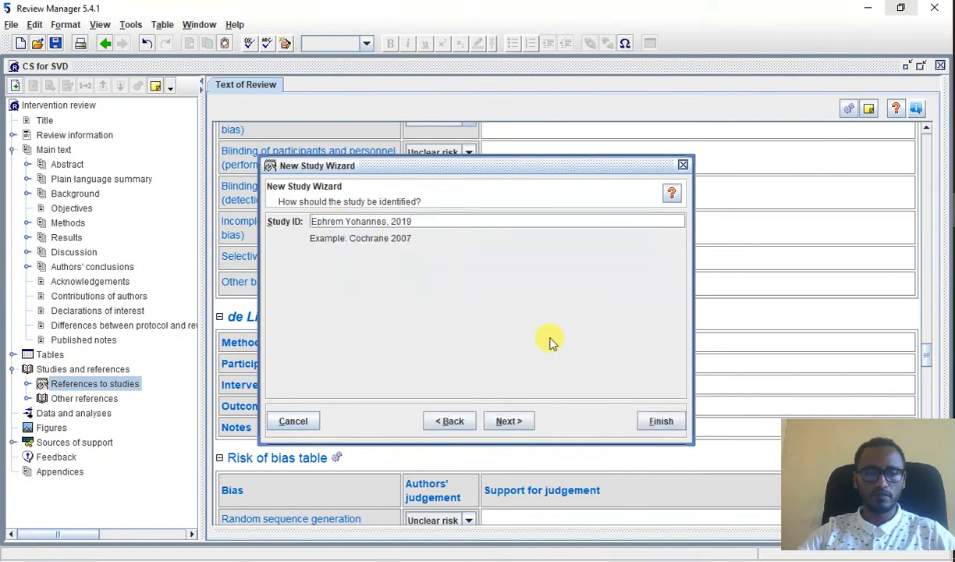
Step: Accept the sixth study's defaults with year 2019, continue to another study in the same section, and cancel that extra entry
click(515, 419)
click(516, 420)
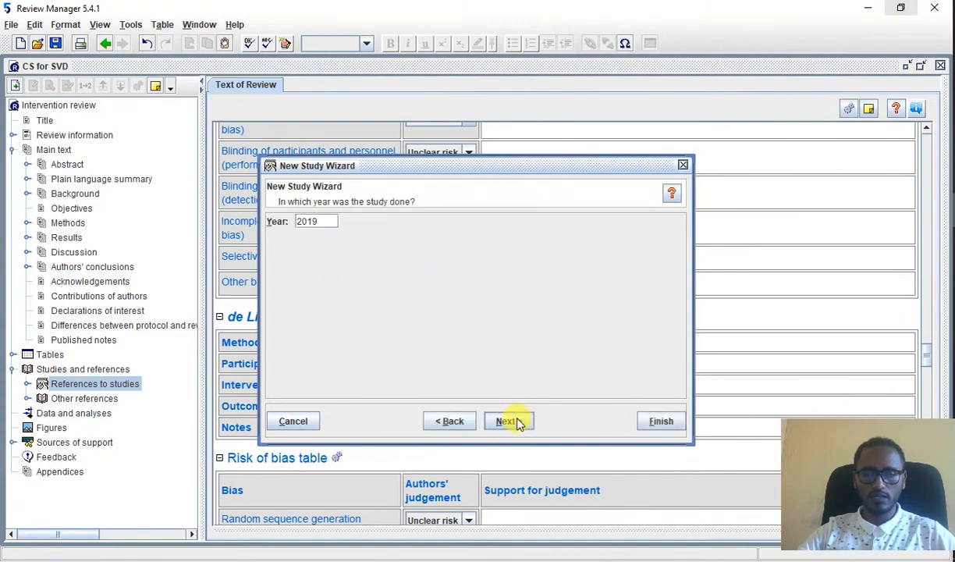
click(516, 421)
click(515, 421)
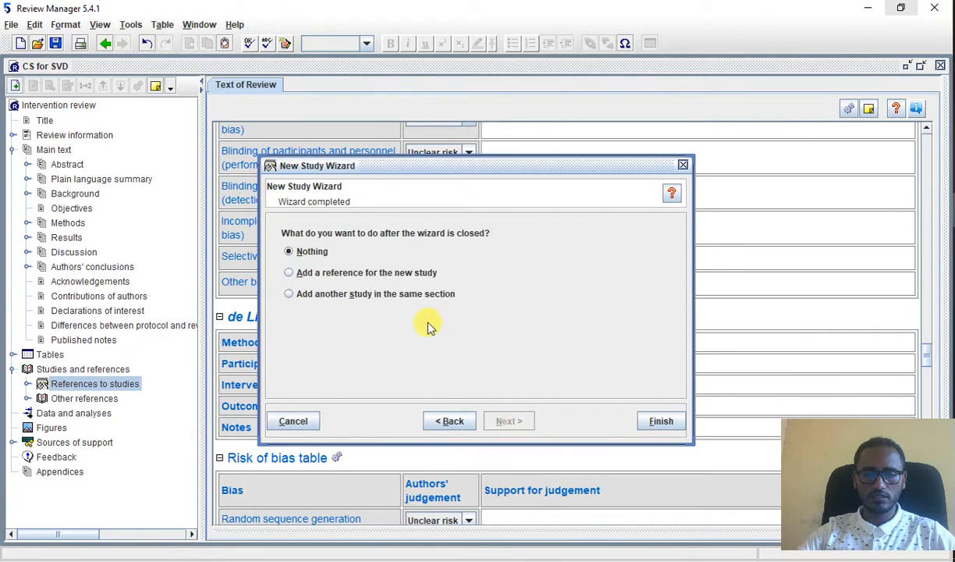
click(406, 295)
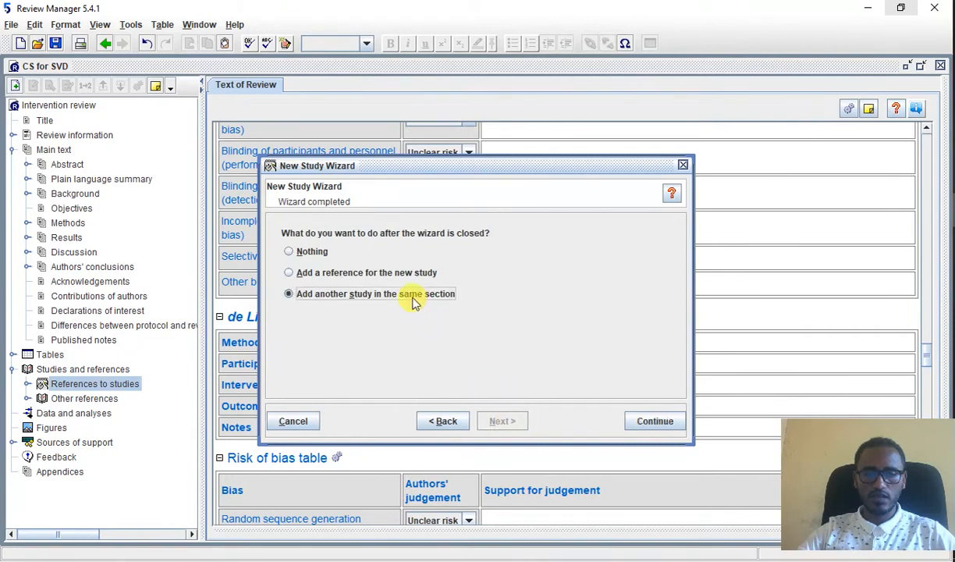
click(652, 421)
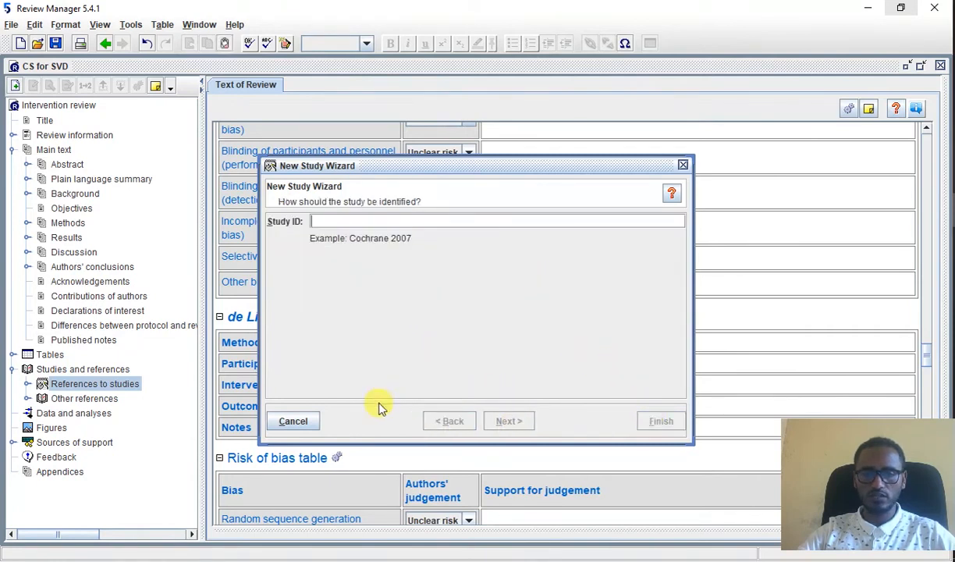
click(294, 422)
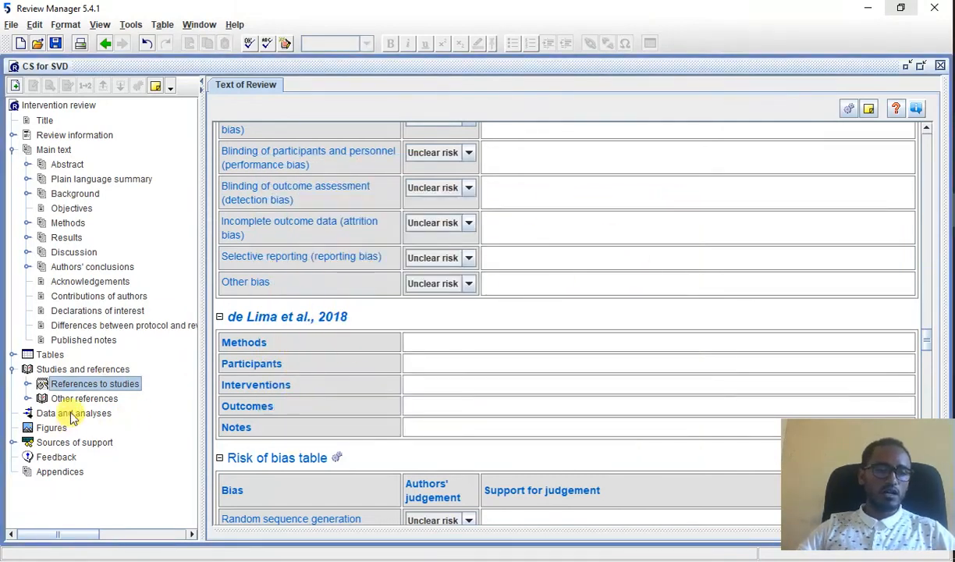
Step: Examine the included studies under References to studies and their characteristics and risk of bias tables
click(27, 383)
click(110, 398)
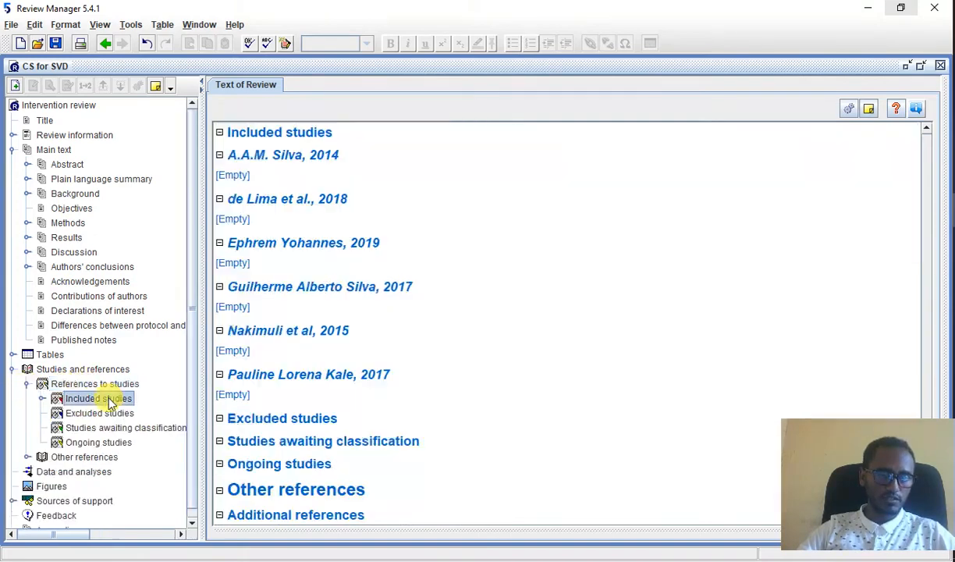
scroll(406, 418, up, 10)
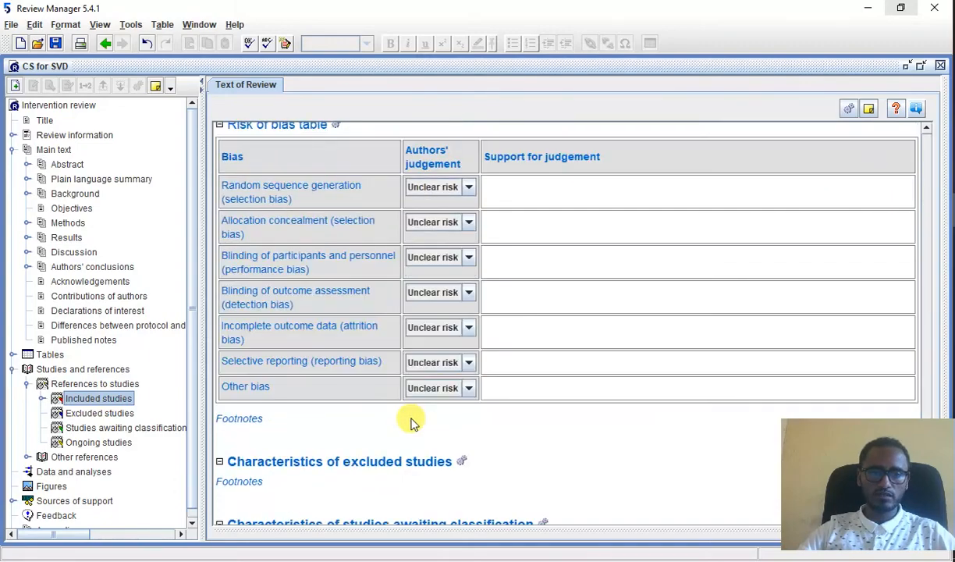
scroll(412, 422, up, 20)
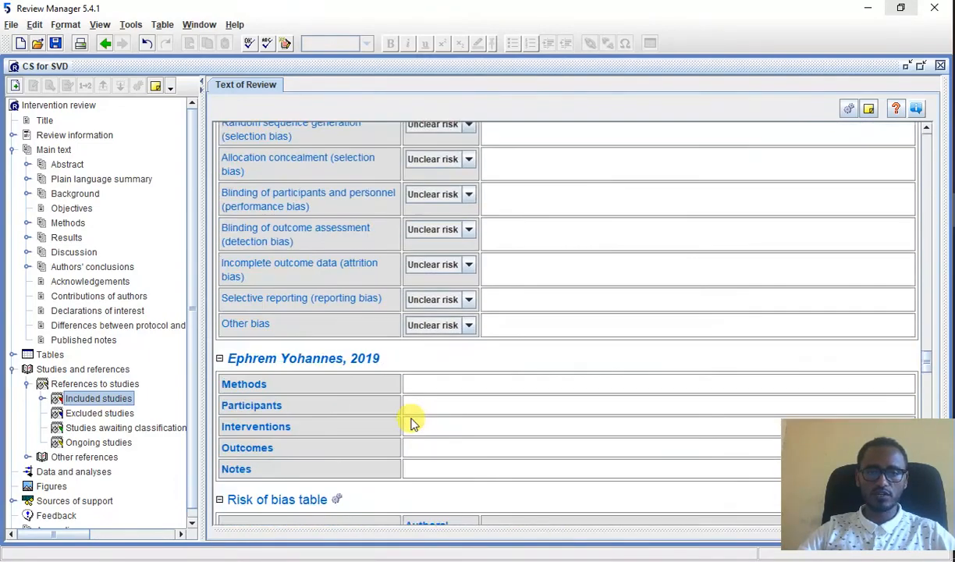
scroll(412, 423, up, 8)
scroll(412, 422, down, 8)
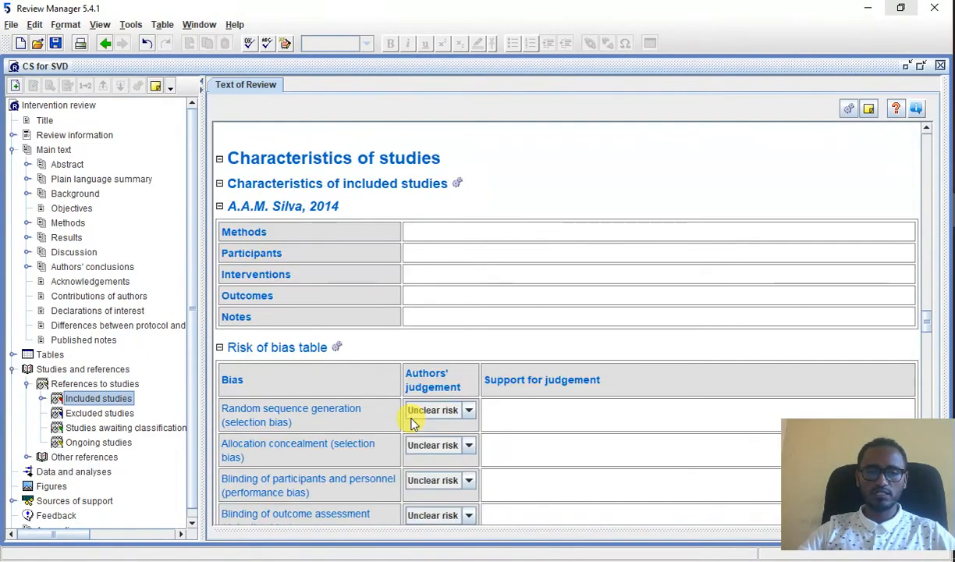
scroll(357, 316, down, 10)
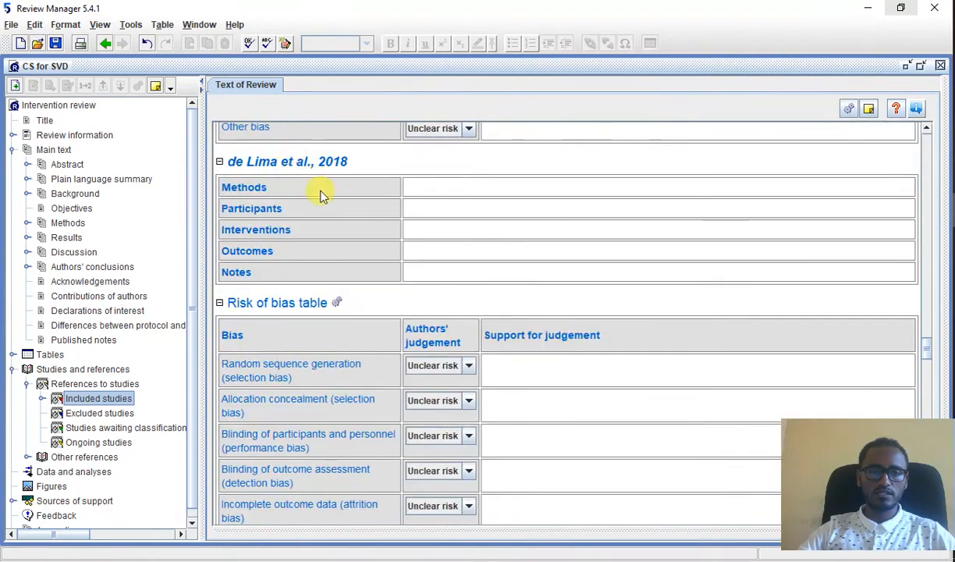
scroll(324, 197, down, 15)
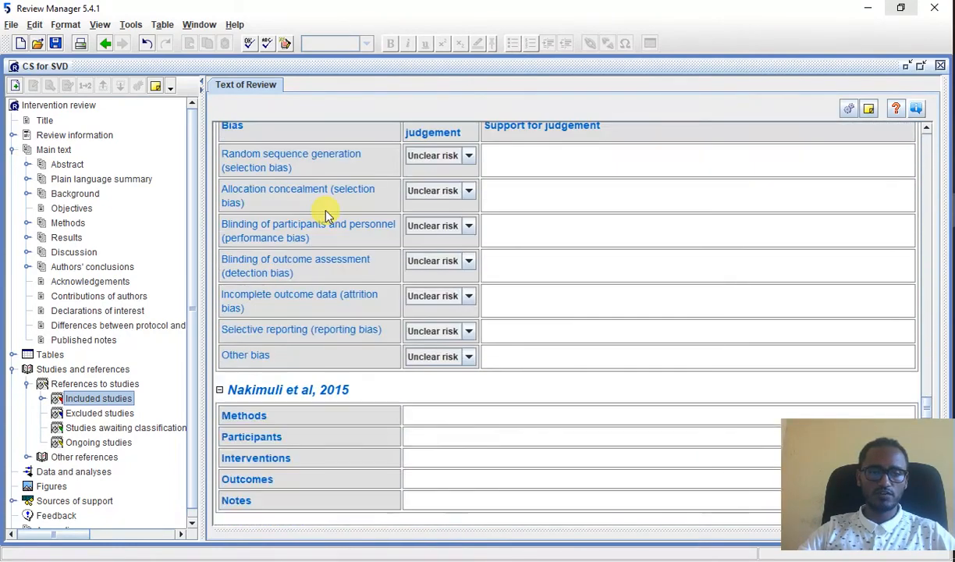
scroll(326, 214, down, 5)
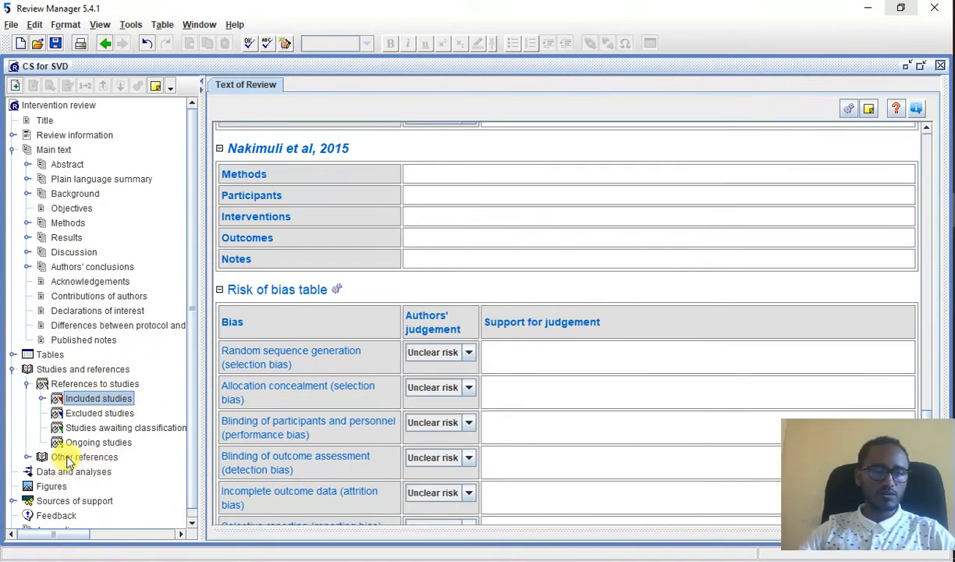
Step: Add a comparison named "CS Vs SVD" under Data and analyses and continue with adding an outcome under it
click(39, 472)
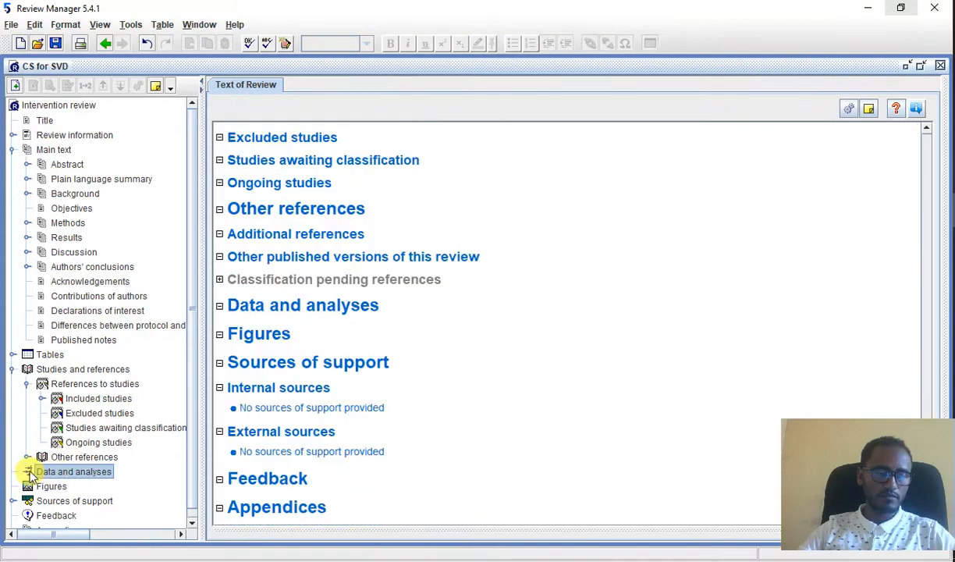
right_click(48, 472)
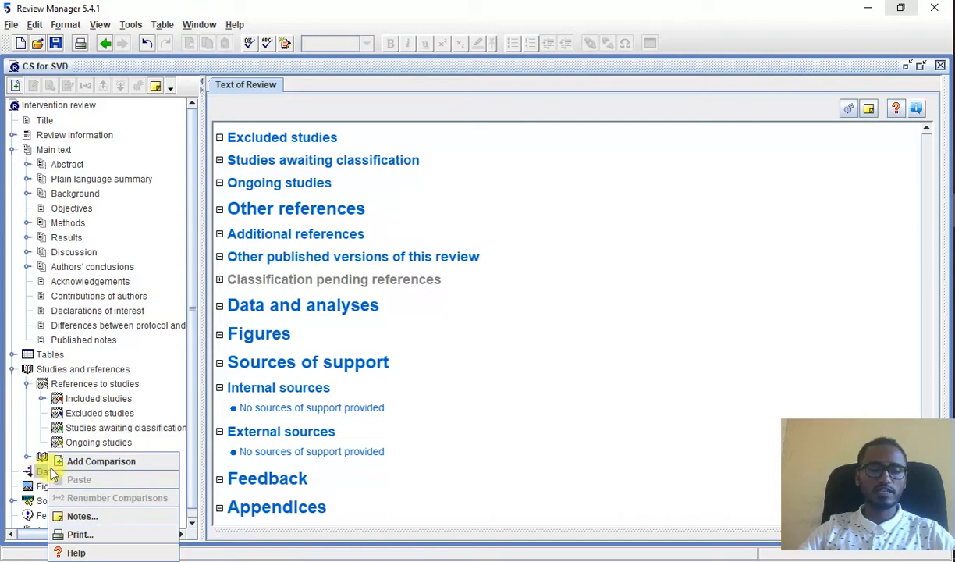
click(72, 461)
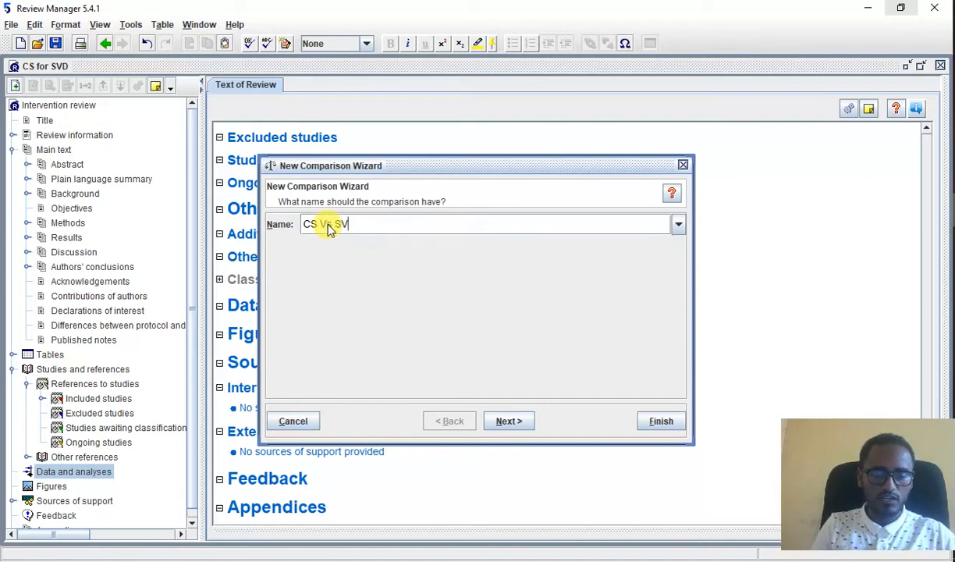
click(528, 420)
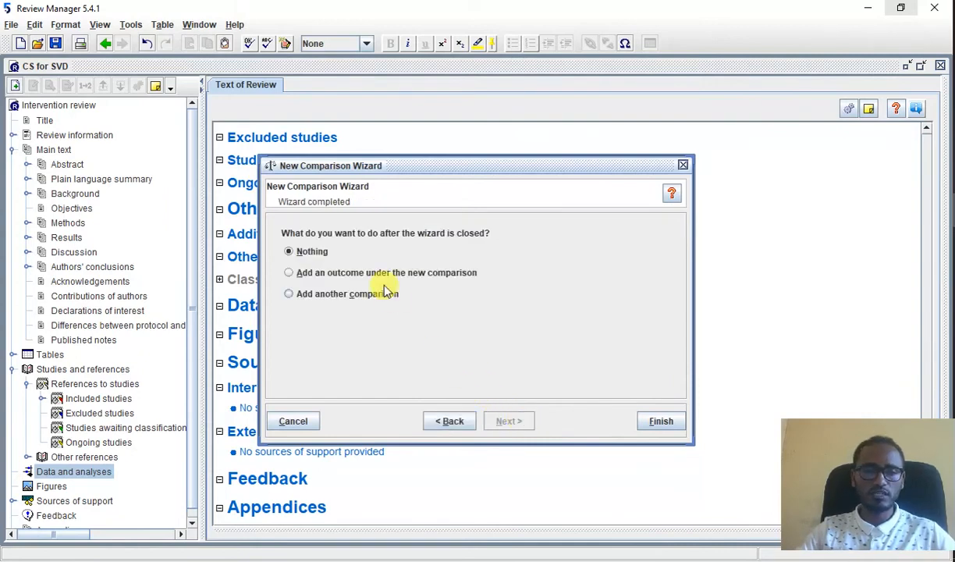
click(347, 275)
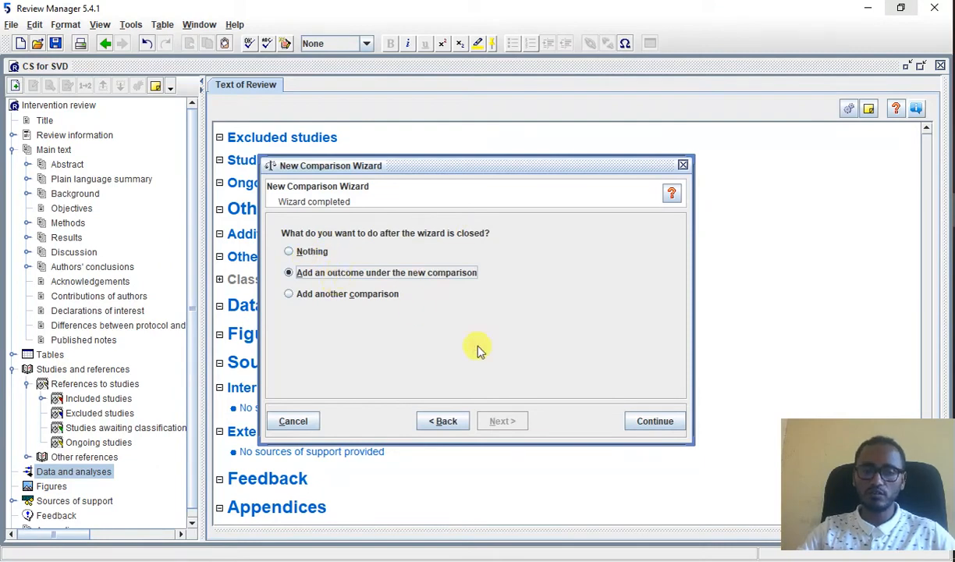
click(659, 423)
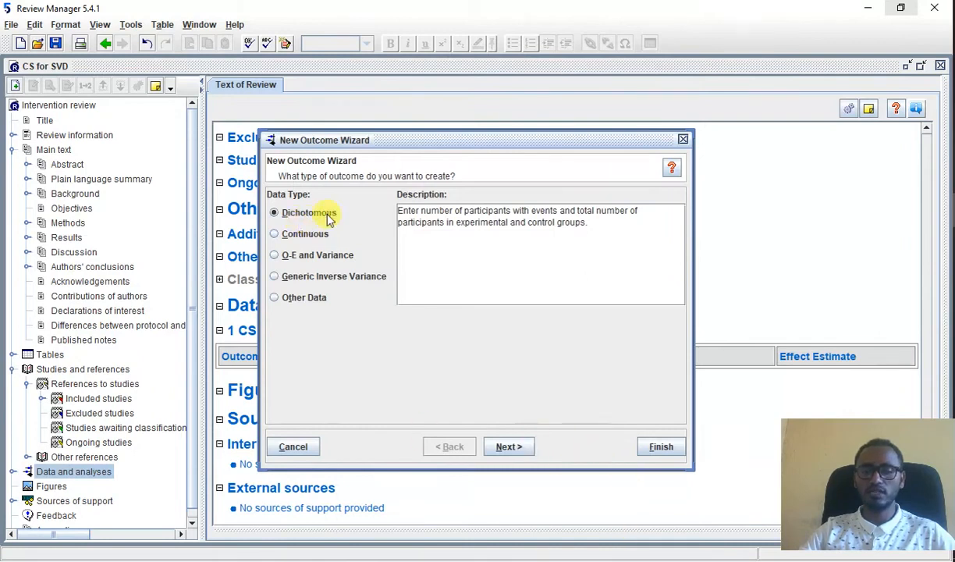
Step: Keep the Dichotomous data type for the new outcome and name it "The effect of cs on neonatal near miss"
click(514, 448)
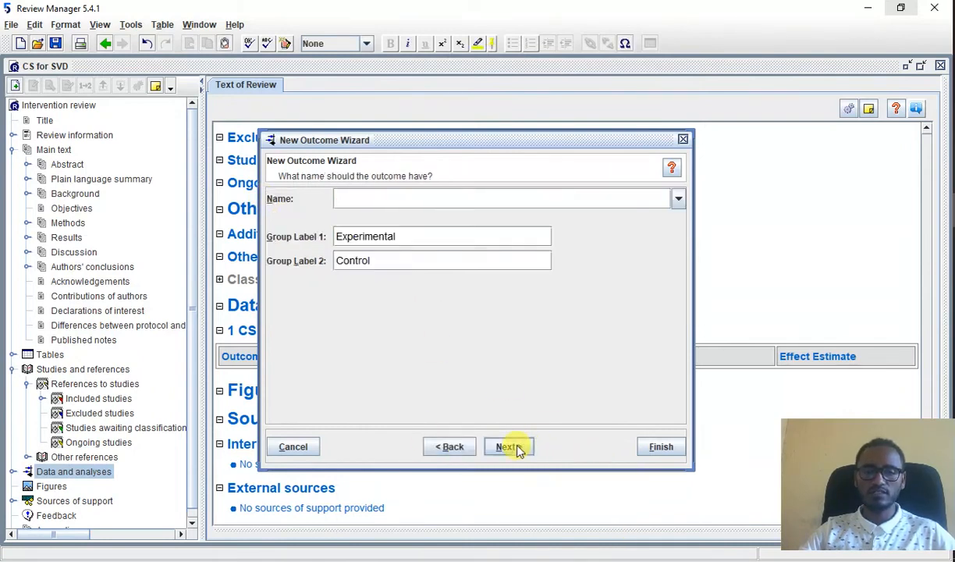
click(363, 201)
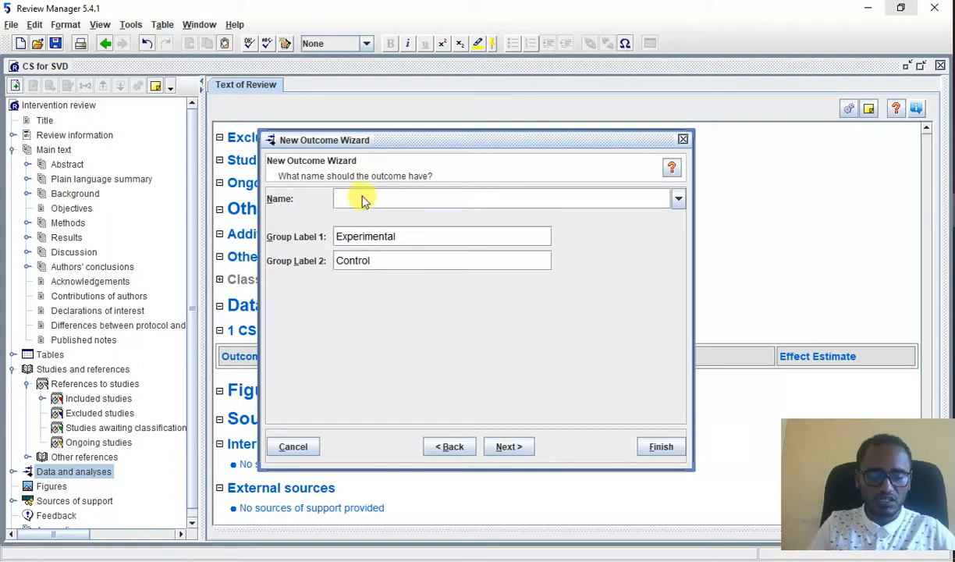
text(The )
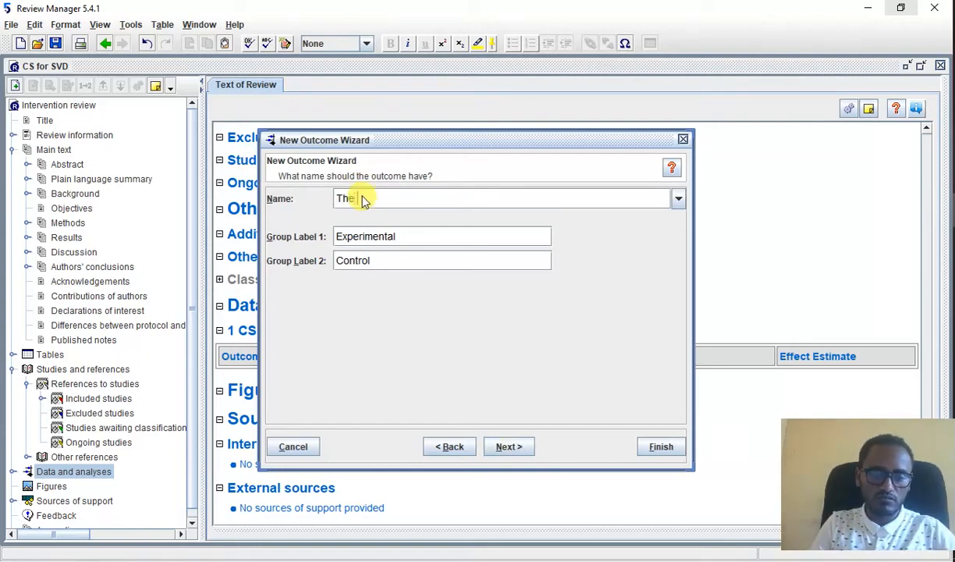
text(effec)
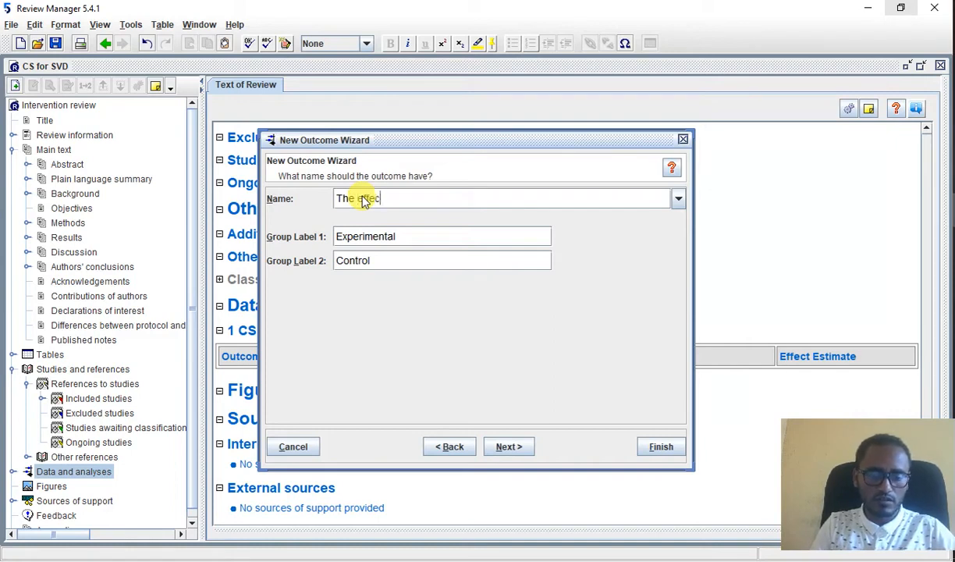
text(t of )
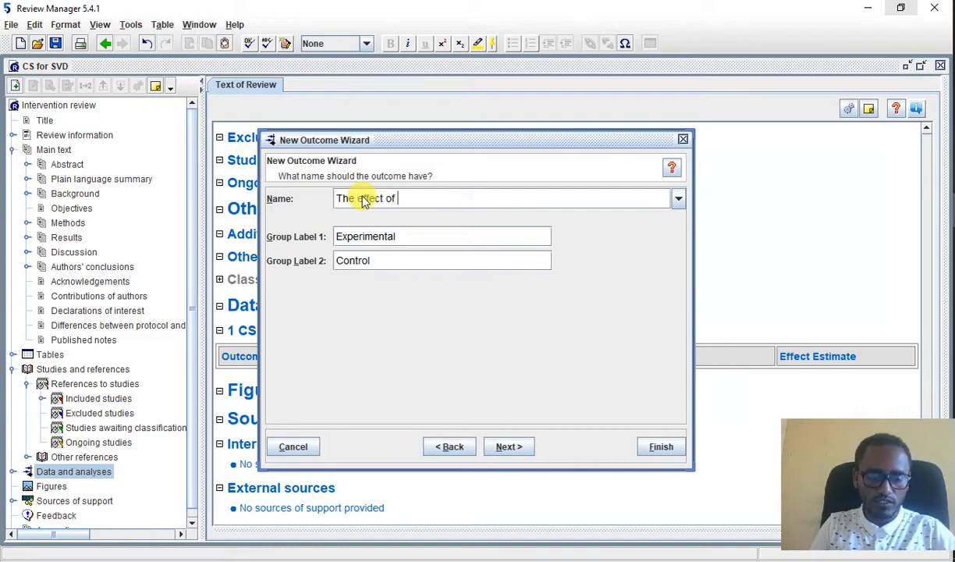
text(cs on )
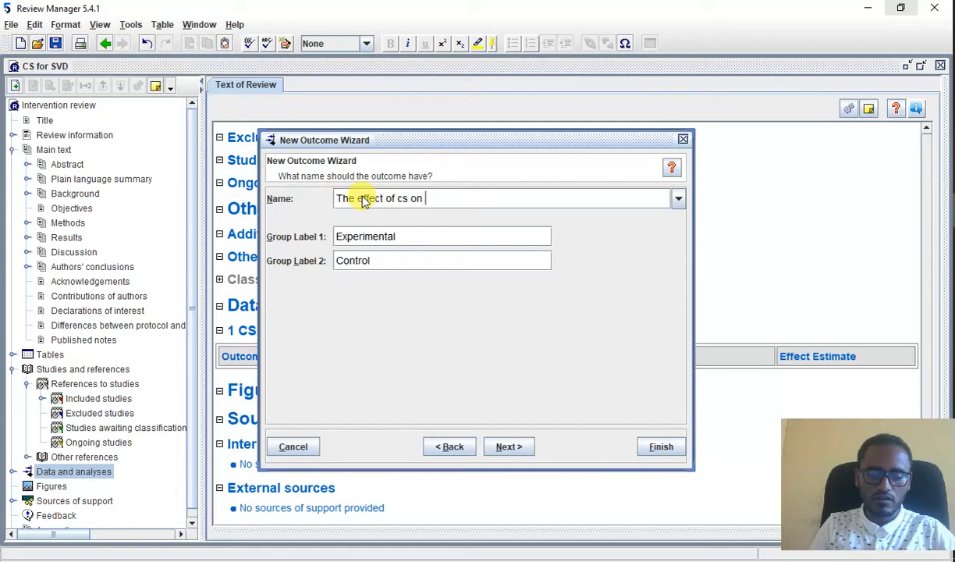
text(neo)
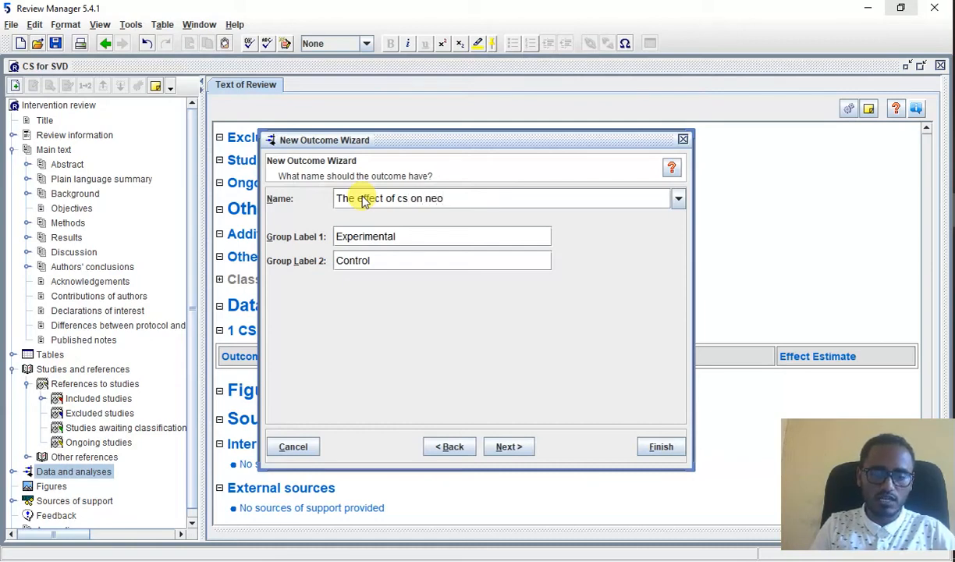
text(natal near)
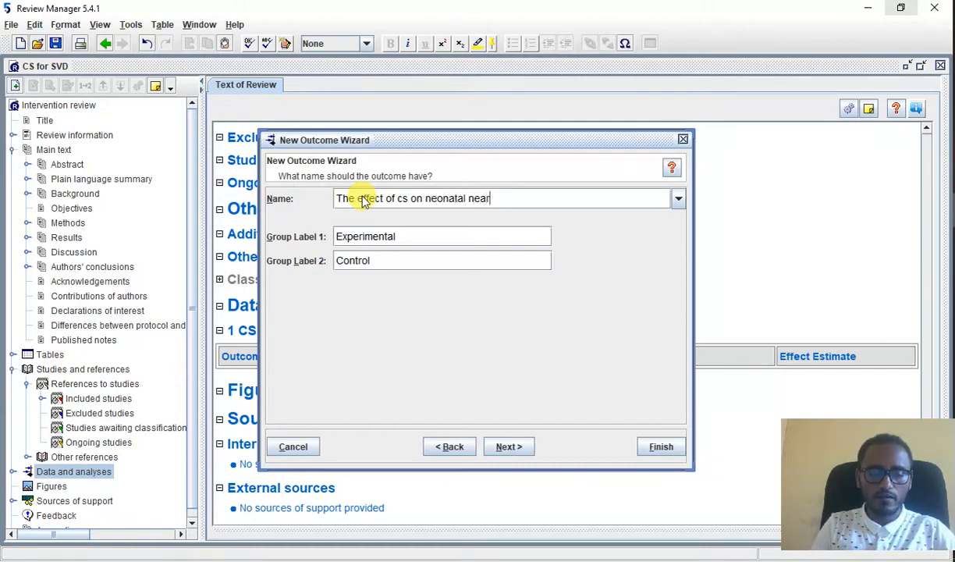
text( miss)
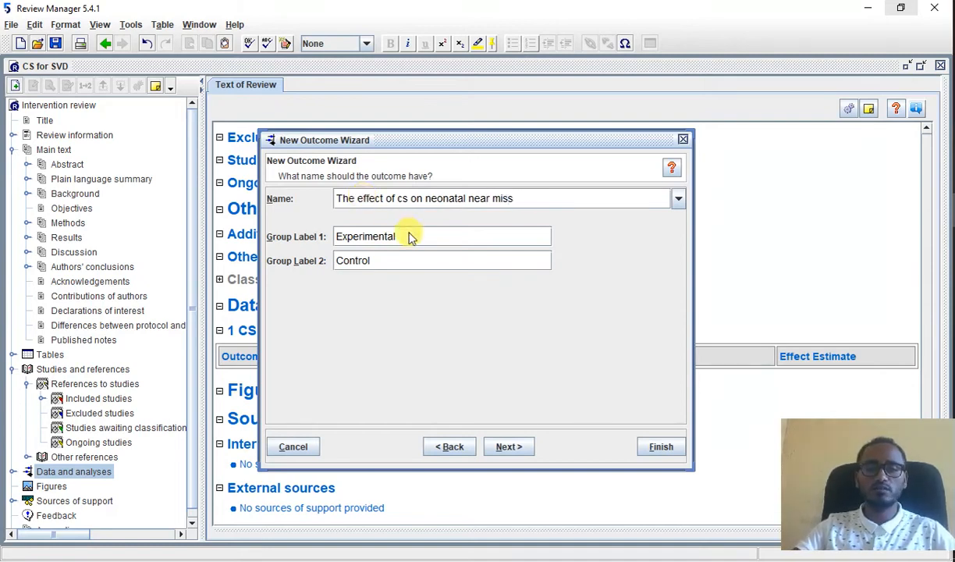
Step: Label the outcome's first group "CS" and its second group "SVD", and continue to the analysis method
key(BackSpace)
key(BackSpace)
key(BackSpace)
key(BackSpace)
key(BackSpace)
key(BackSpace)
key(BackSpace)
key(BackSpace)
key(BackSpace)
key(BackSpace)
key(BackSpace)
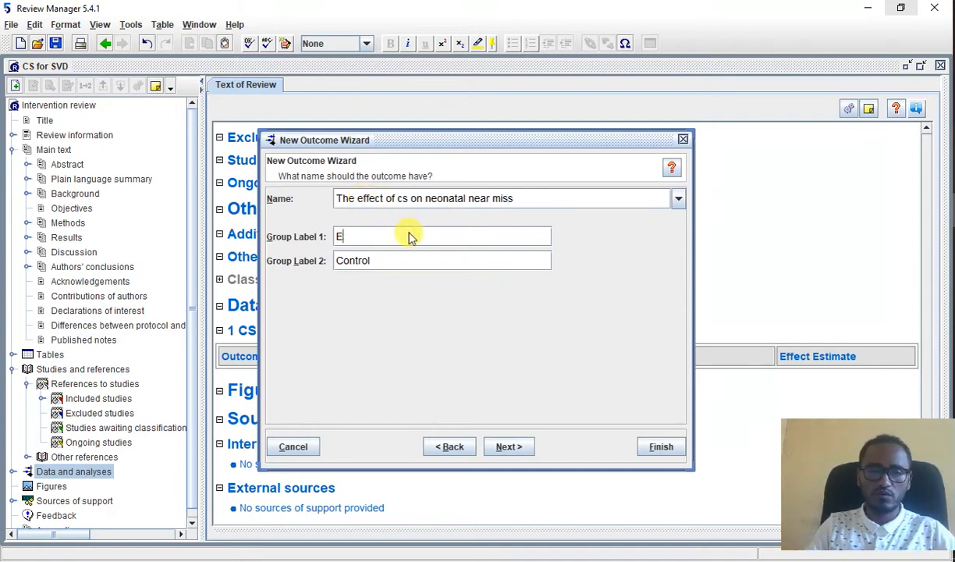
text(C)
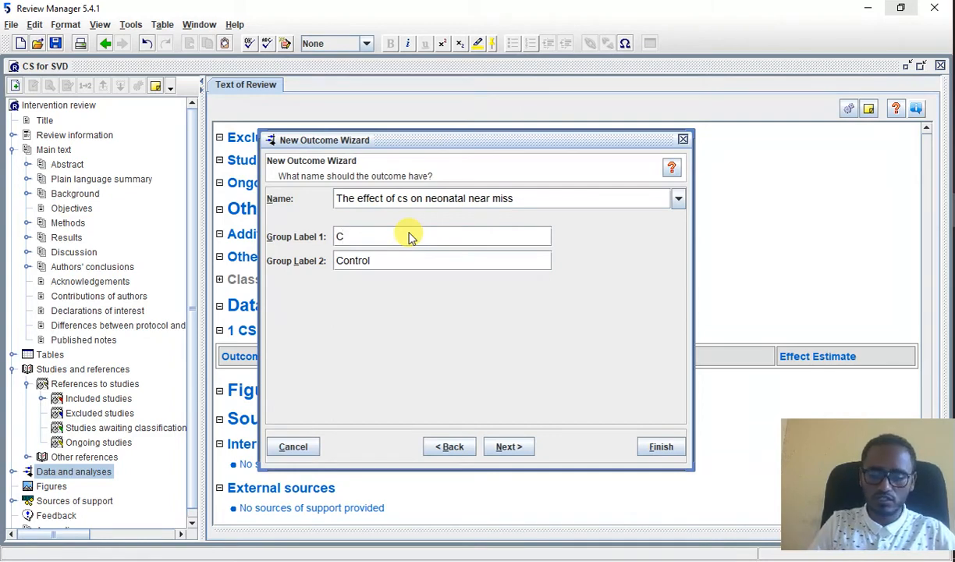
text(S)
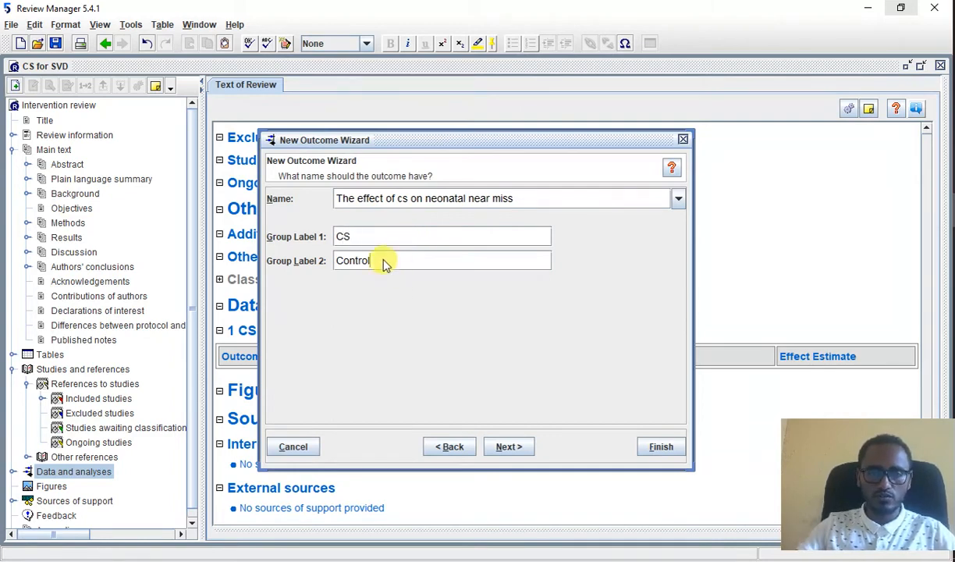
key(BackSpace)
key(BackSpace)
key(BackSpace)
key(BackSpace)
key(BackSpace)
key(BackSpace)
key(BackSpace)
text(SVD)
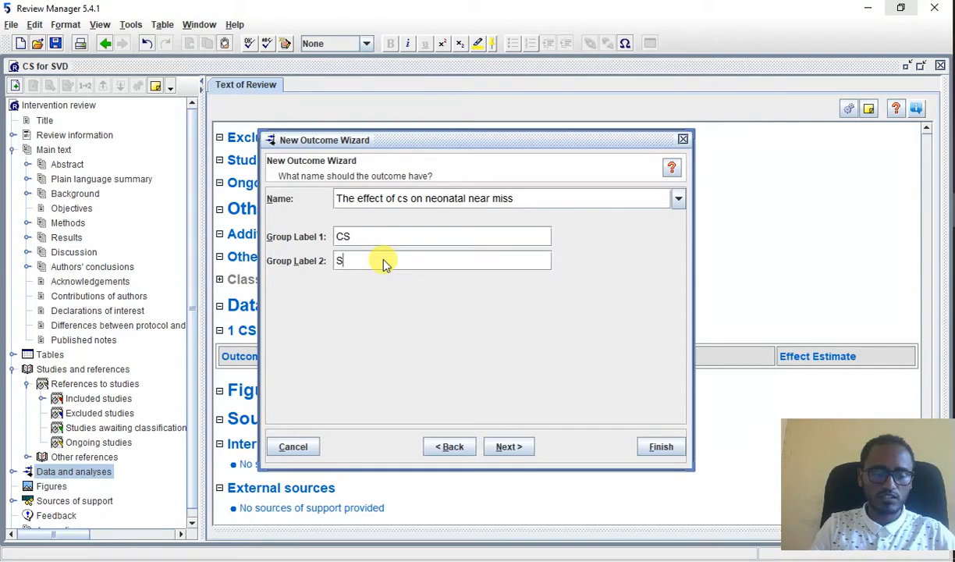
click(499, 449)
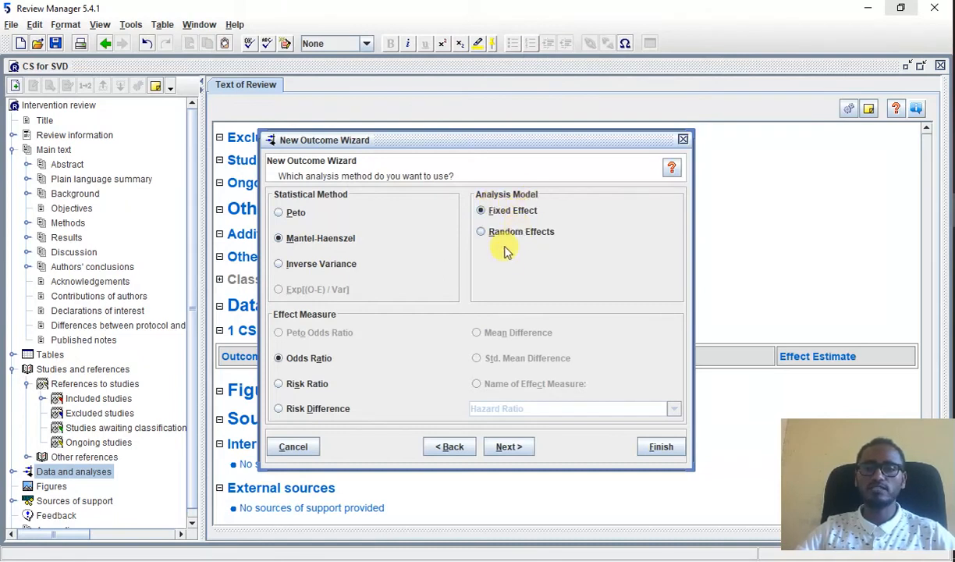
Step: Use the Random Effects model with Odds Ratio as the effect measure, and accept the default totals and 95% confidence intervals
click(483, 232)
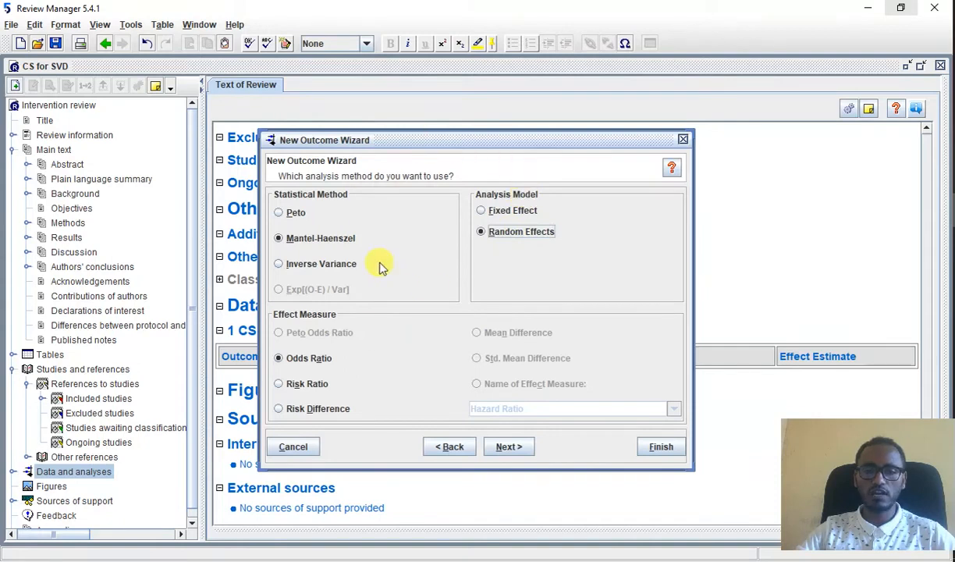
click(296, 358)
click(508, 446)
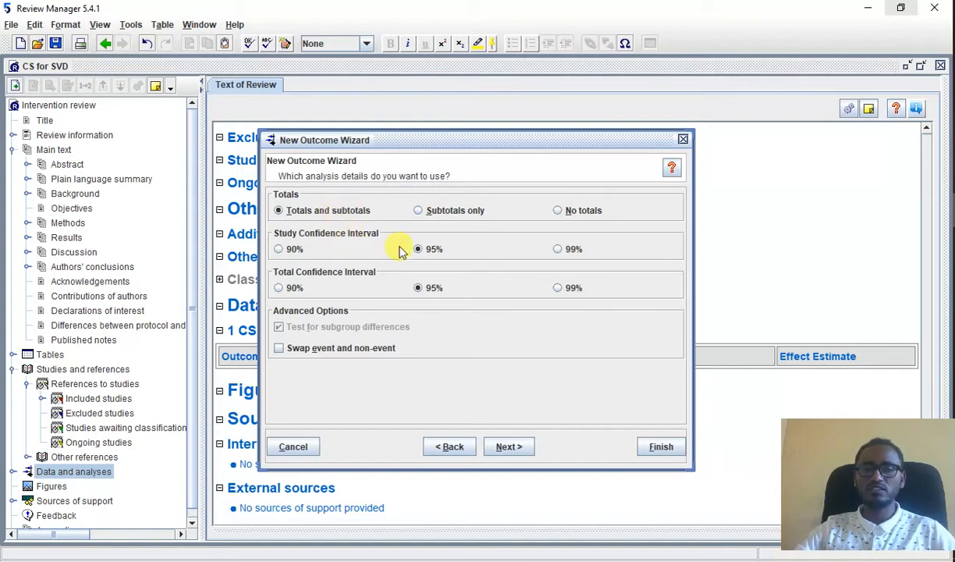
click(509, 447)
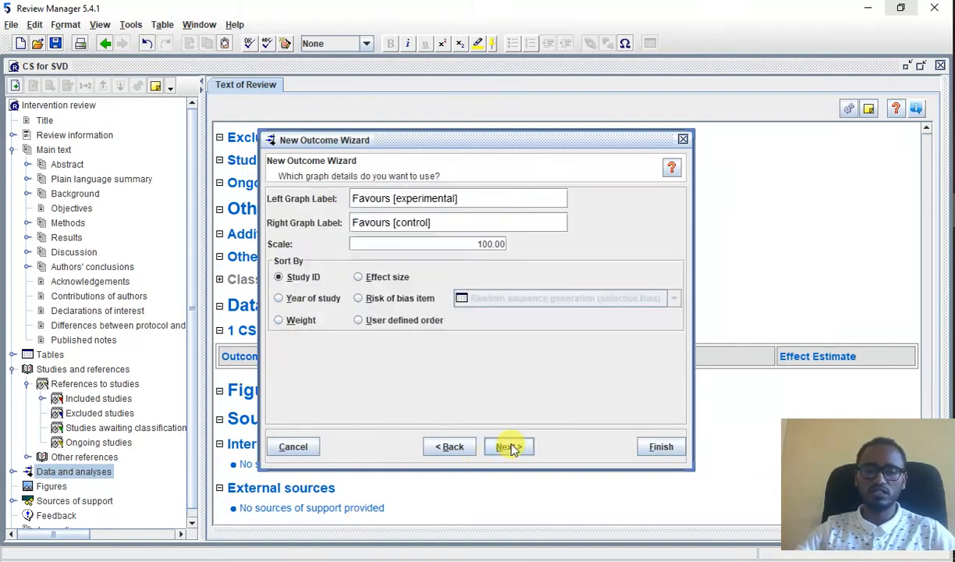
Step: Replace the left graph label with "Cs increased risk of NNM"
click(468, 199)
key(BackSpace)
key(BackSpace)
key(BackSpace)
key(BackSpace)
key(BackSpace)
key(BackSpace)
key(BackSpace)
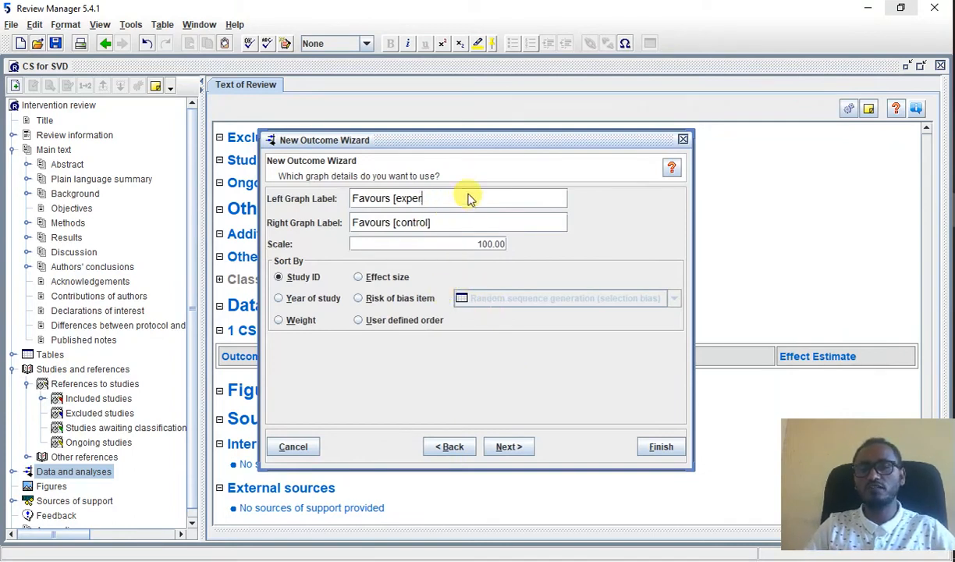
key(BackSpace)
key(BackSpace)
key(BackSpace)
key(BackSpace)
key(BackSpace)
key(BackSpace)
key(BackSpace)
key(BackSpace)
key(BackSpace)
key(BackSpace)
key(BackSpace)
key(BackSpace)
key(BackSpace)
key(BackSpace)
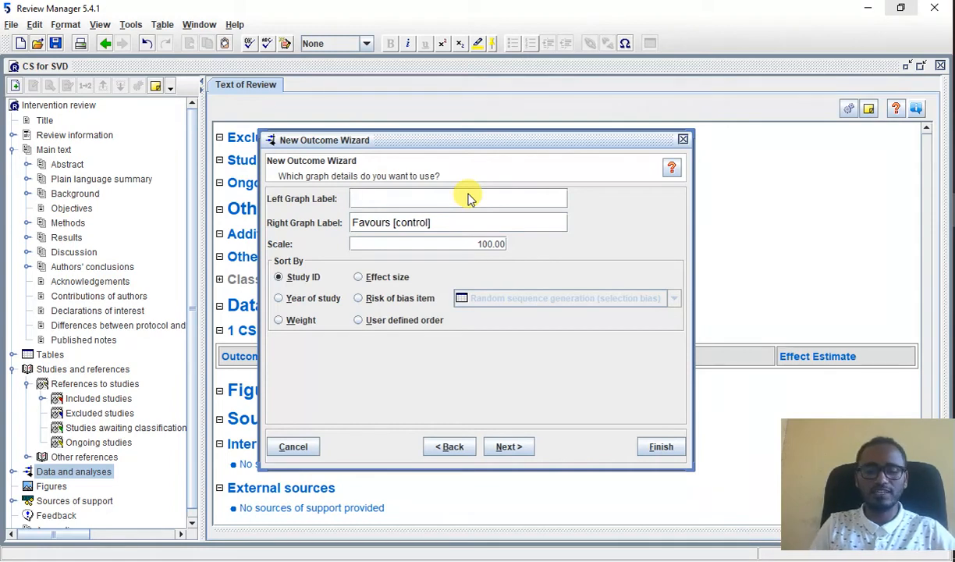
text(C)
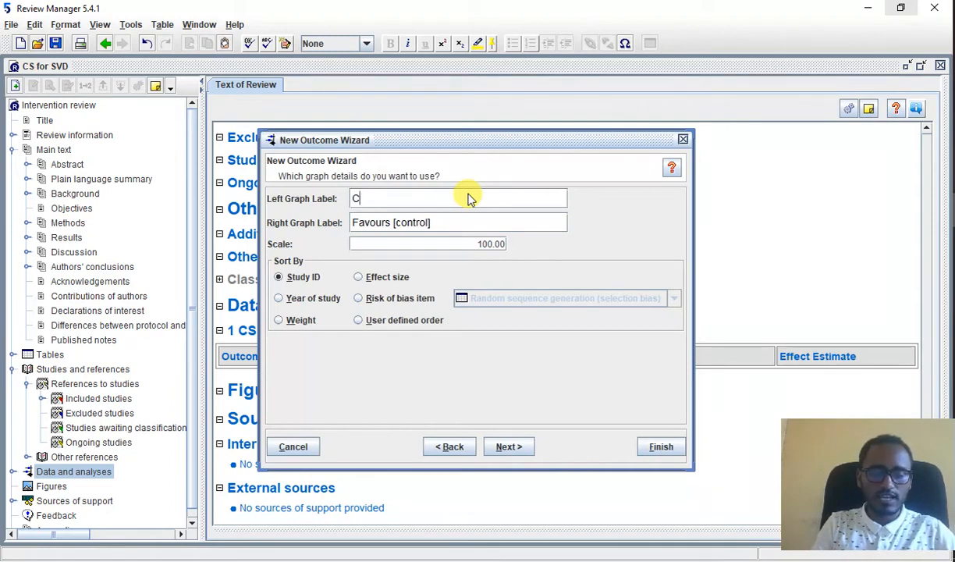
text(s in)
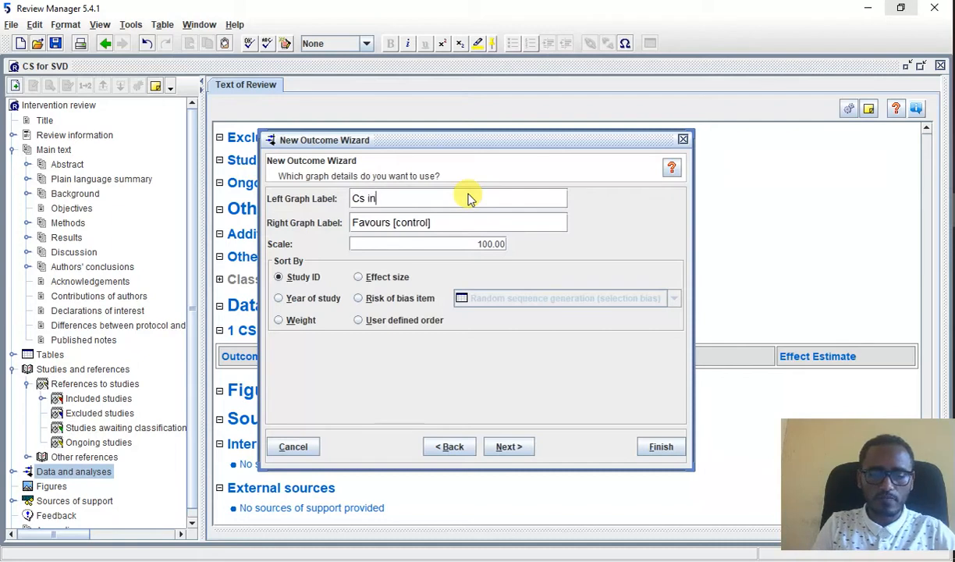
text(c)
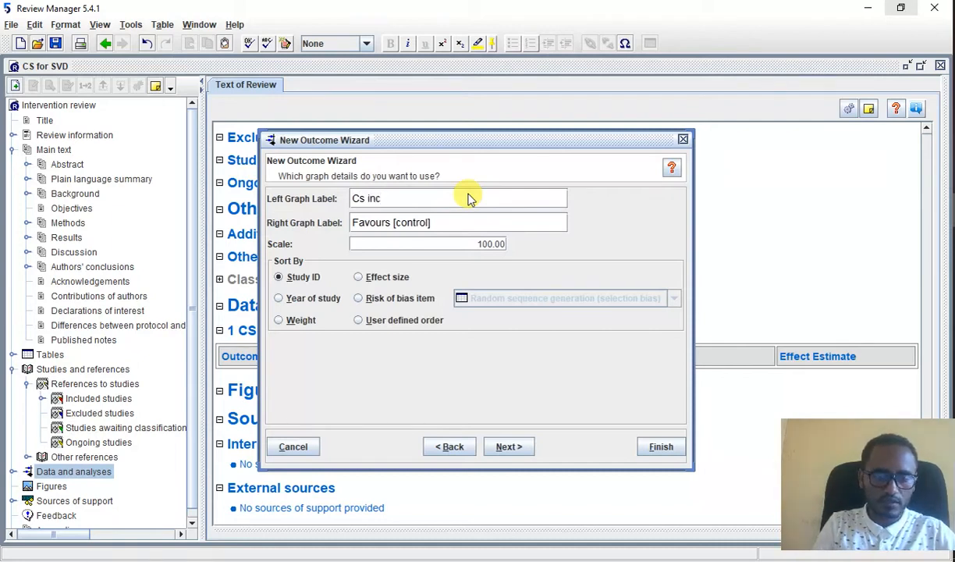
text(rease)
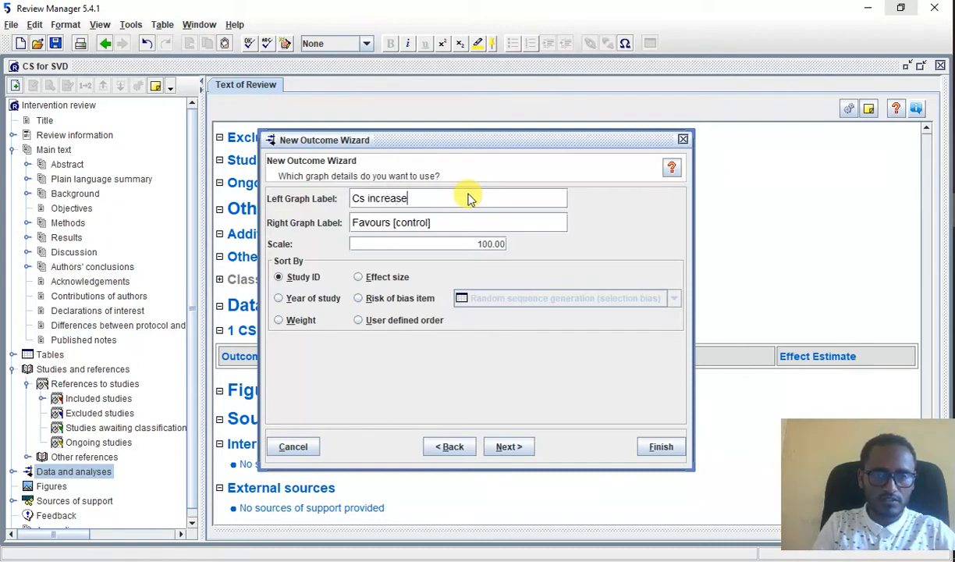
text(d r)
text(isk )
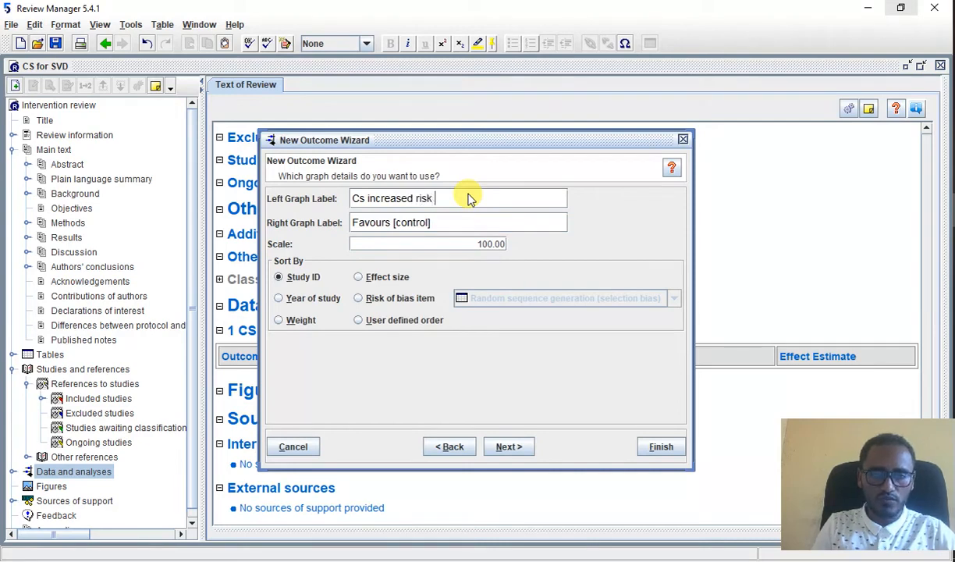
text(of NNM)
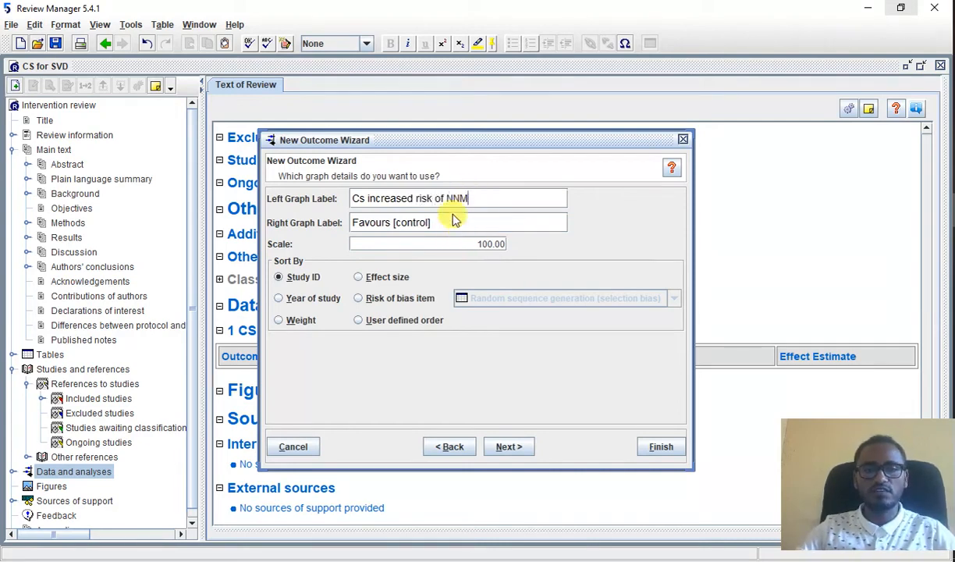
Step: Replace the right graph label with "SVD increased risk OF NNM"
click(451, 224)
key(BackSpace)
key(BackSpace)
key(BackSpace)
key(BackSpace)
key(BackSpace)
key(BackSpace)
key(BackSpace)
key(BackSpace)
key(BackSpace)
key(BackSpace)
key(BackSpace)
key(BackSpace)
key(BackSpace)
key(BackSpace)
key(BackSpace)
key(BackSpace)
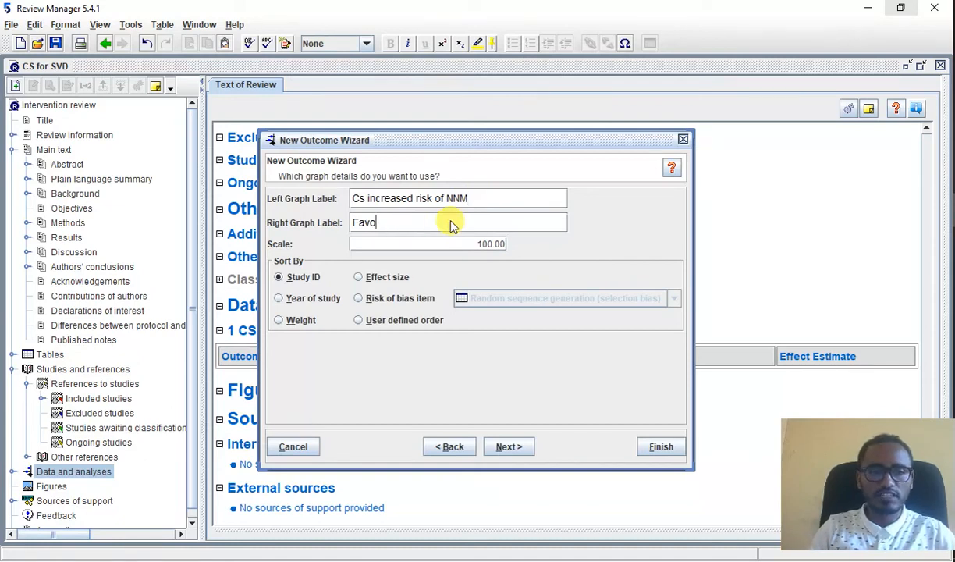
text(S)
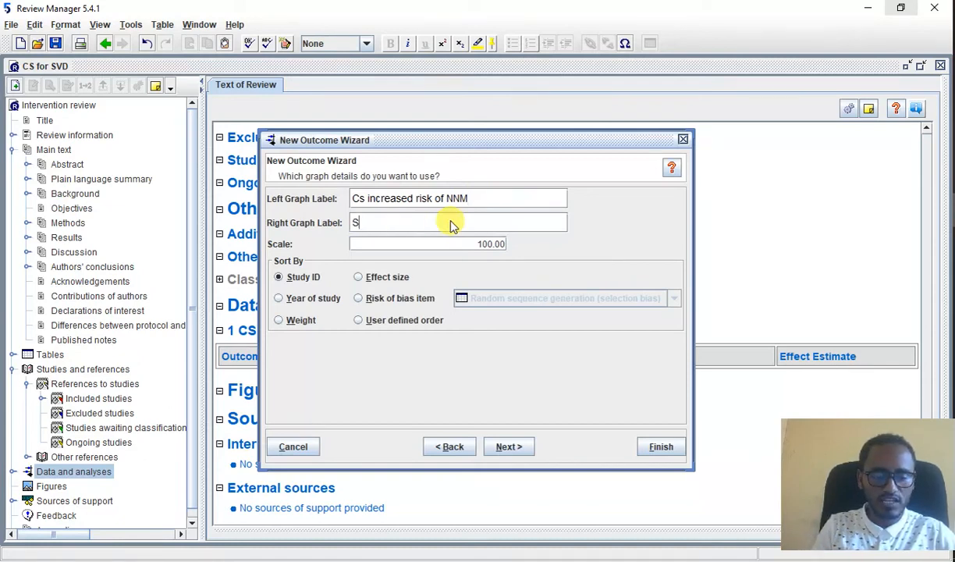
text(VD in)
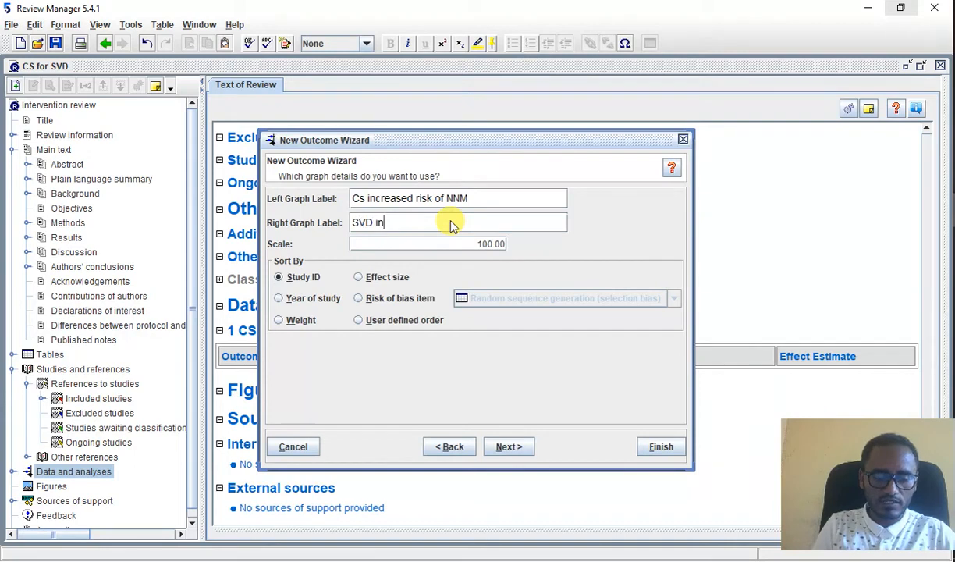
text(crease)
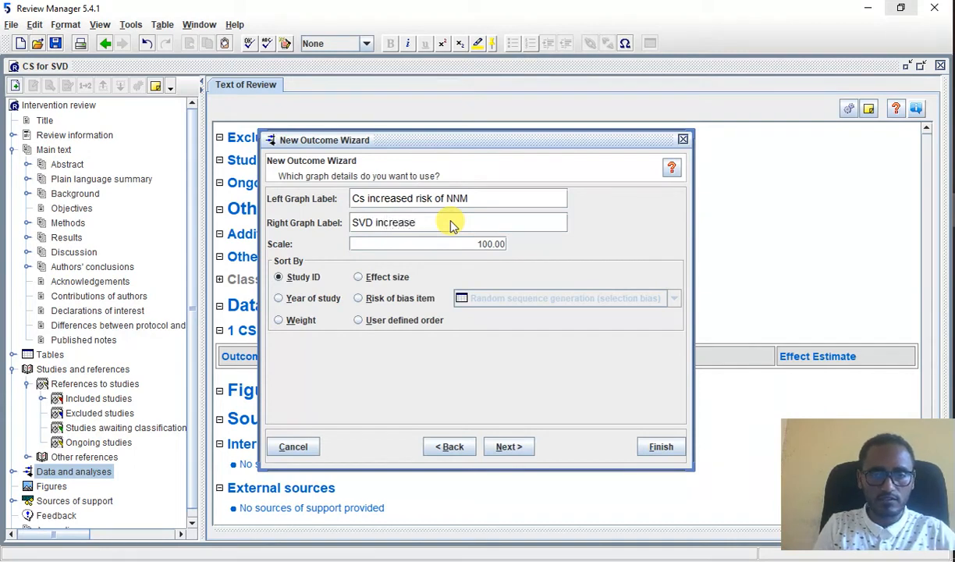
text(d the)
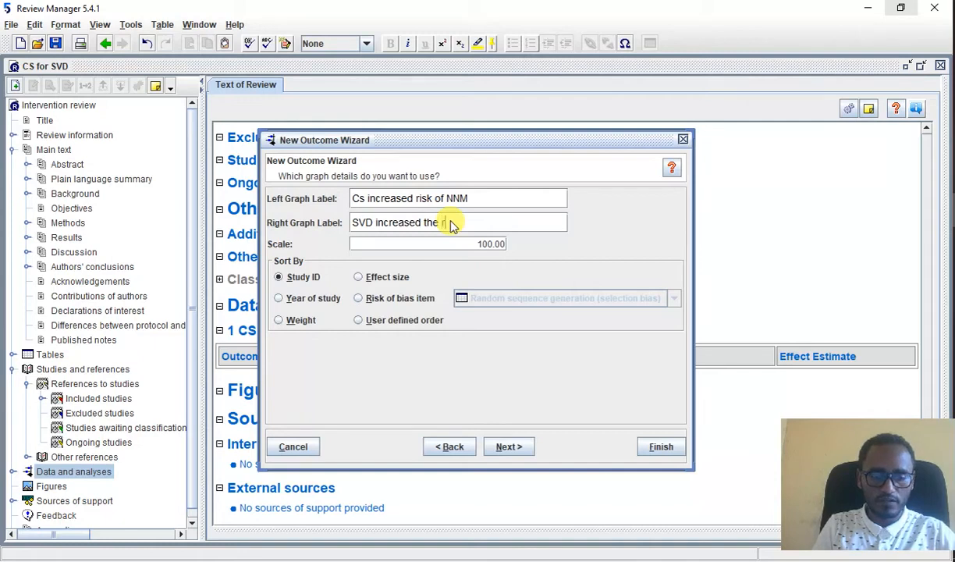
text( risk NN)
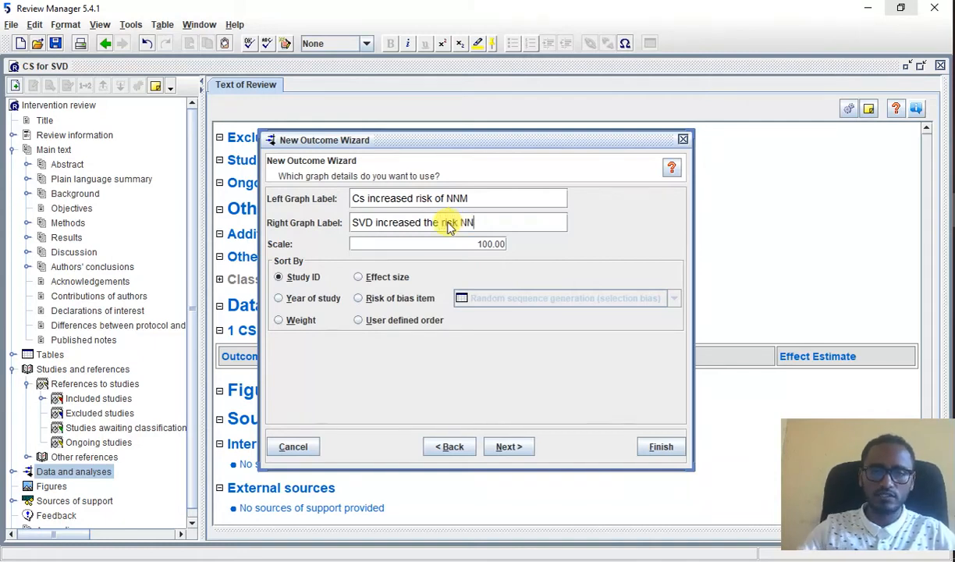
key(BackSpace)
key(BackSpace)
key(BackSpace)
key(BackSpace)
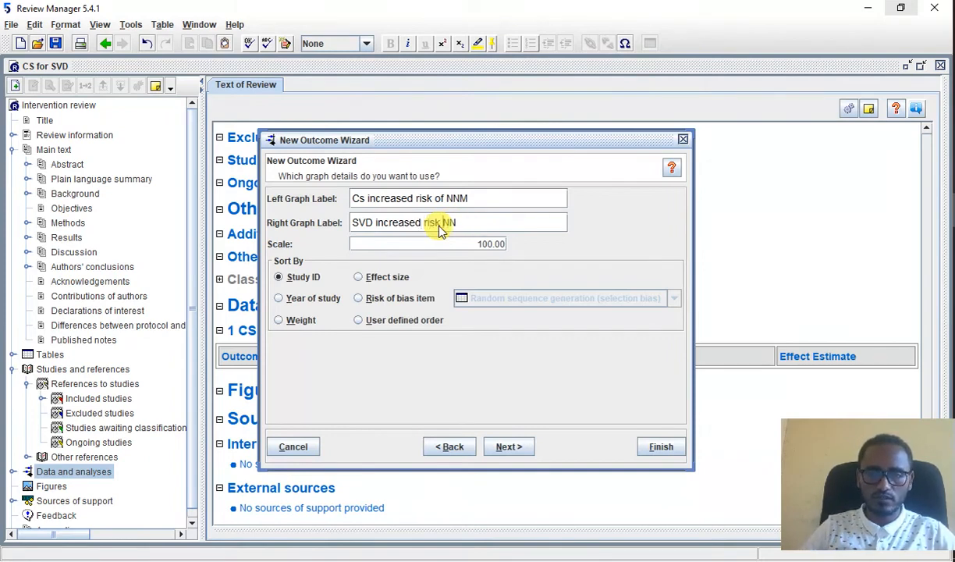
text(OF NN)
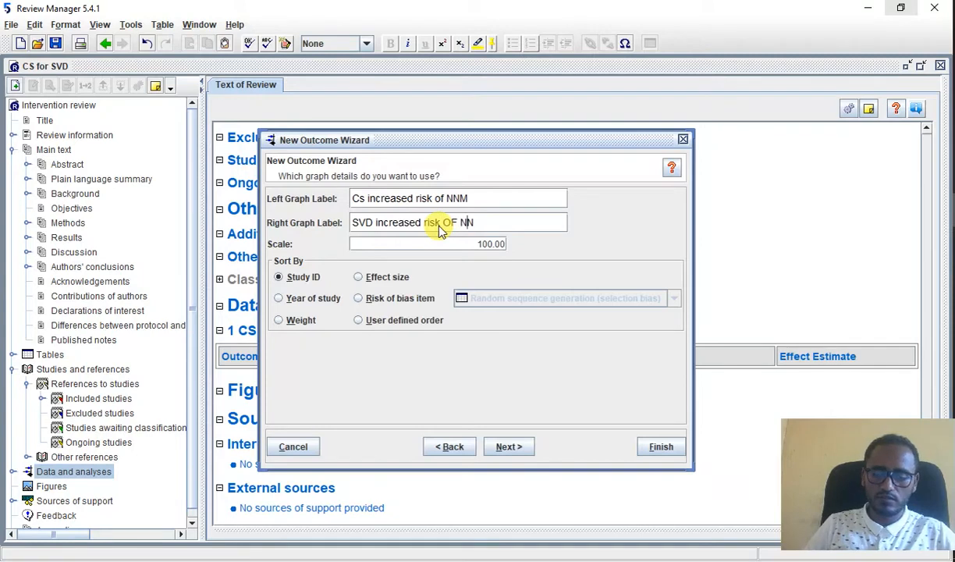
text(M)
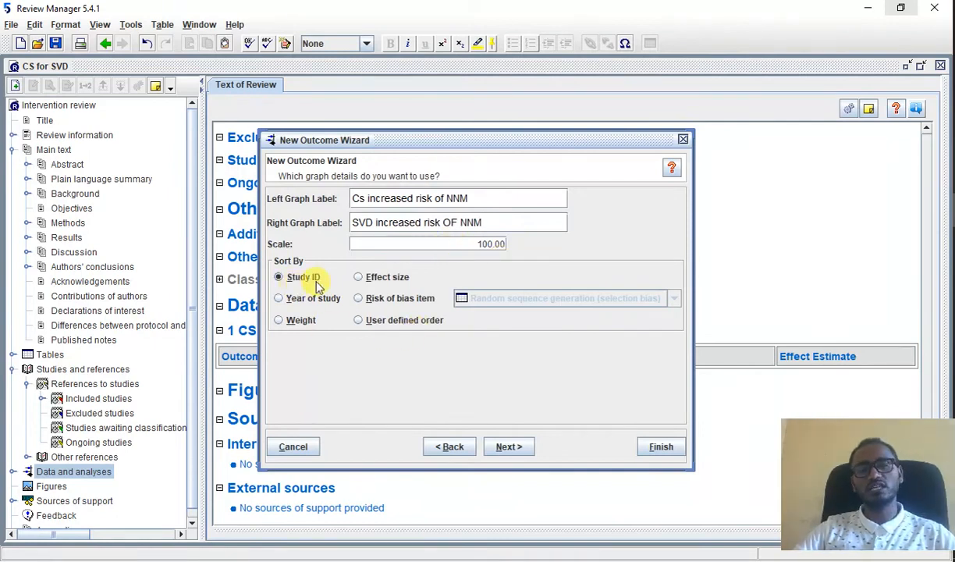
Step: Sort the studies by year of study and finish creating the outcome, opening it for editing
click(308, 299)
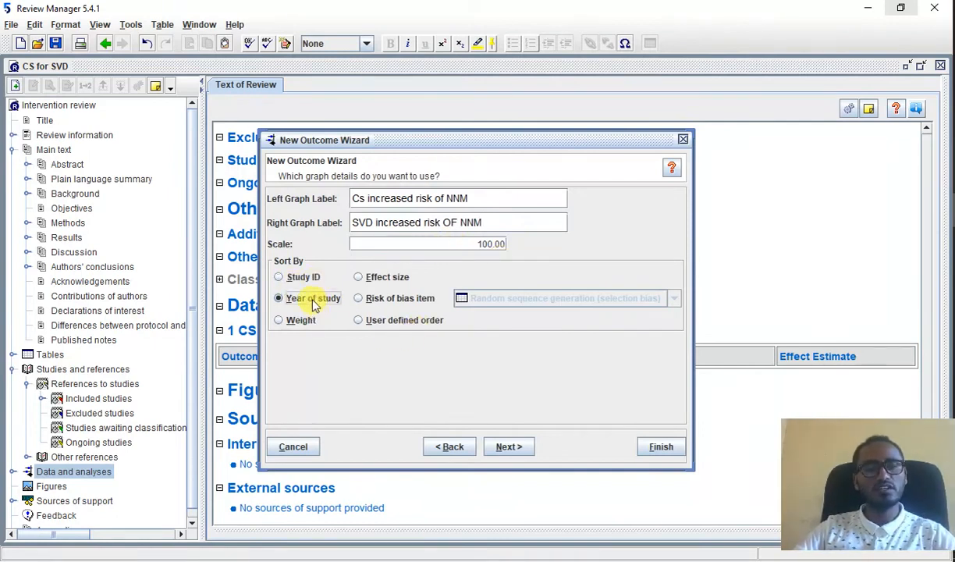
click(380, 277)
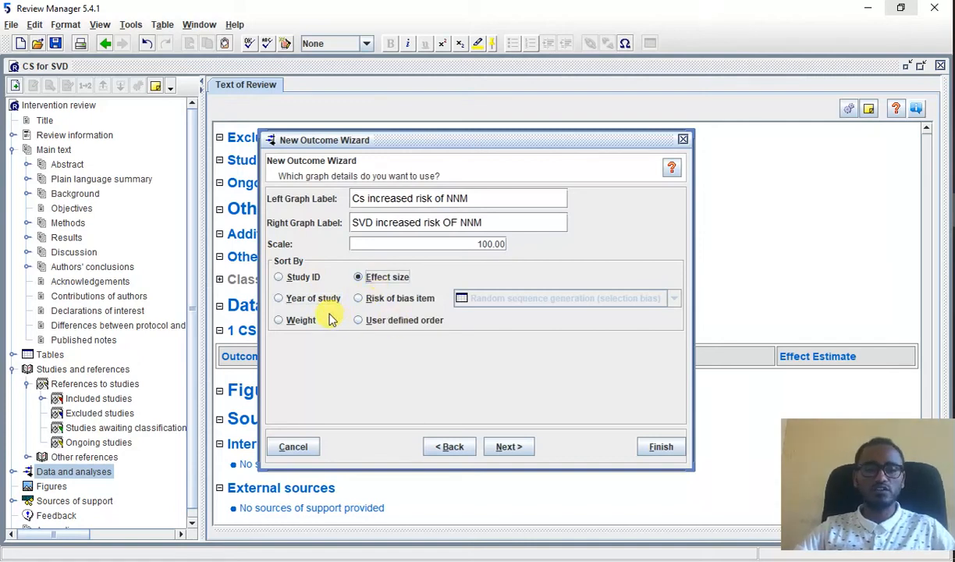
click(279, 300)
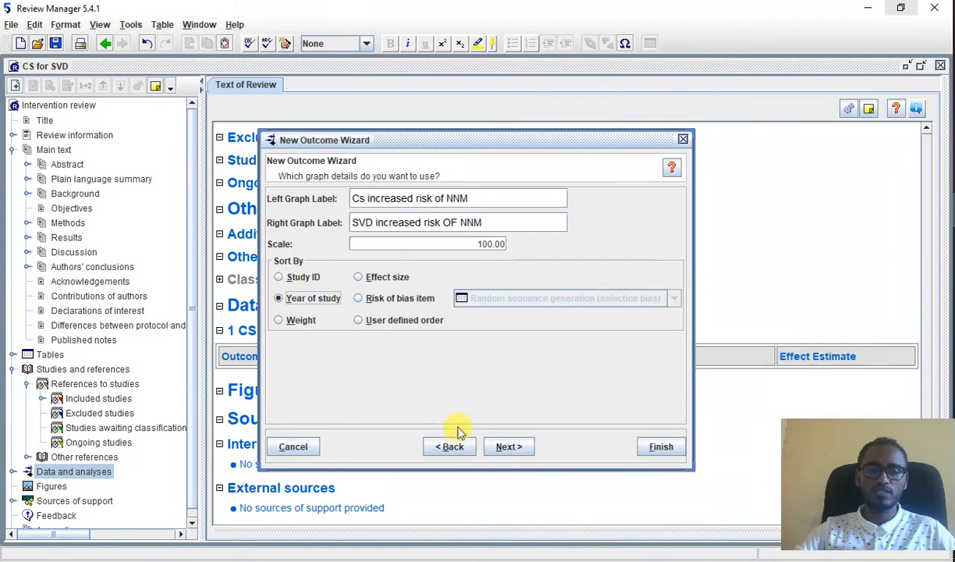
click(511, 447)
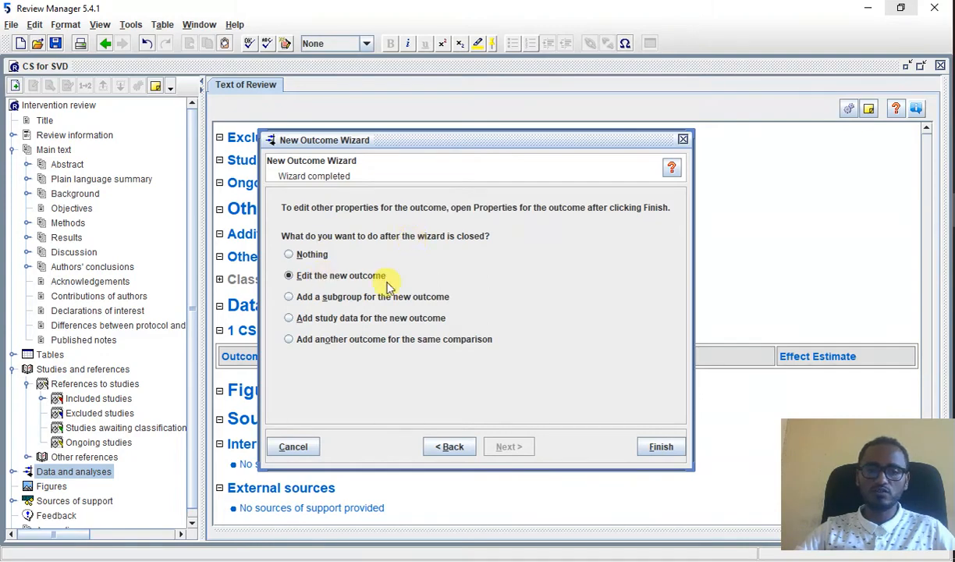
click(641, 449)
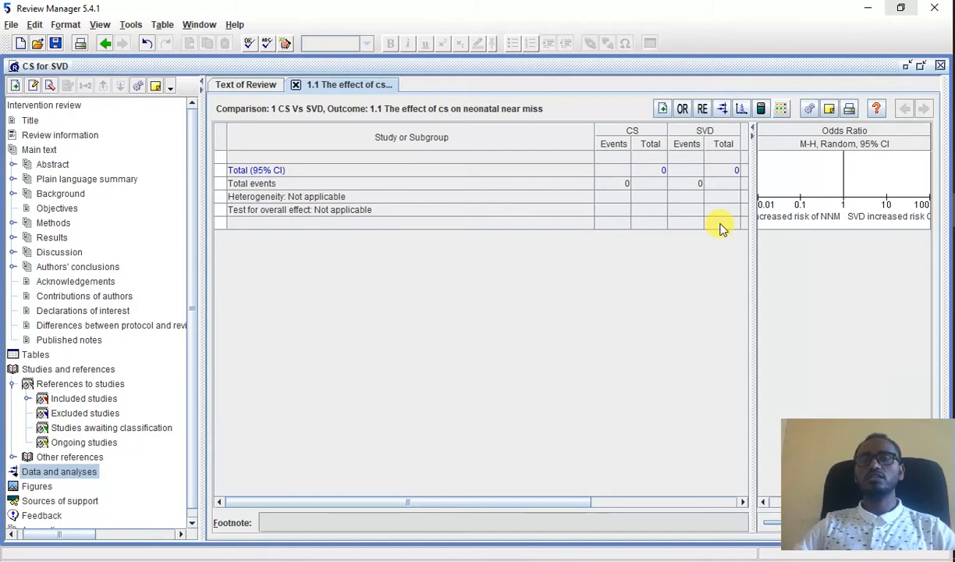
Step: Add study data rows to the neonatal near miss outcome for all six included studies
click(662, 109)
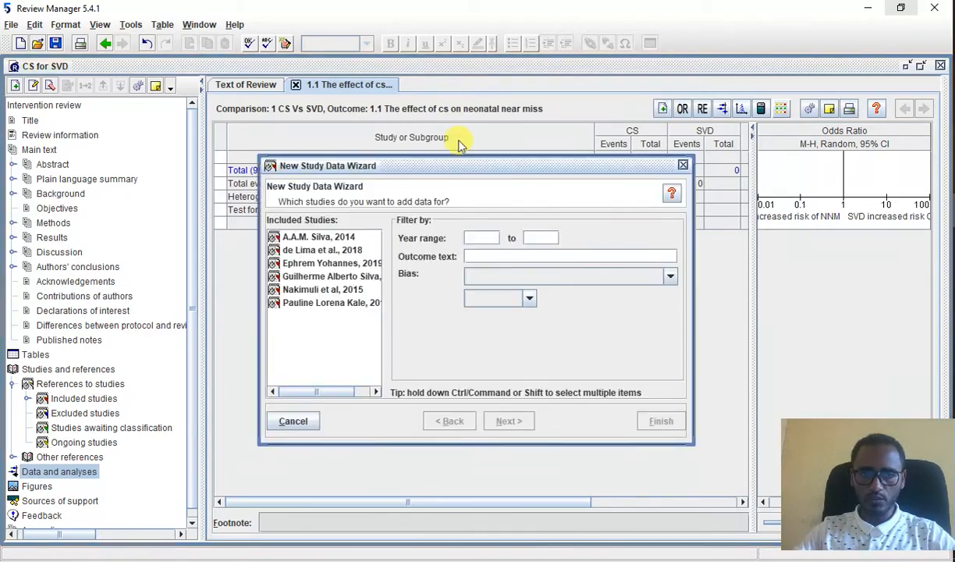
click(304, 238)
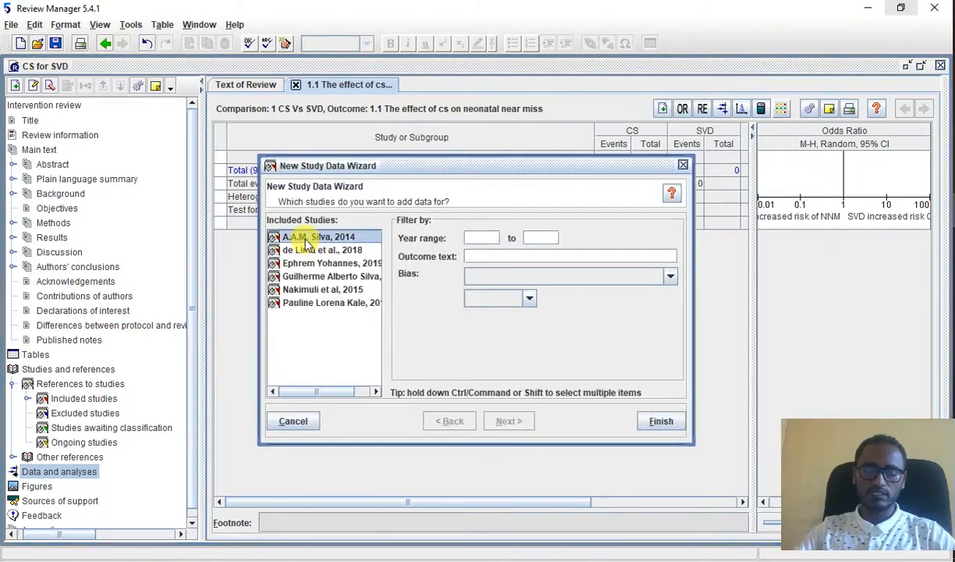
key(shift+Down)
key(shift+Down)
key(shift+Down)
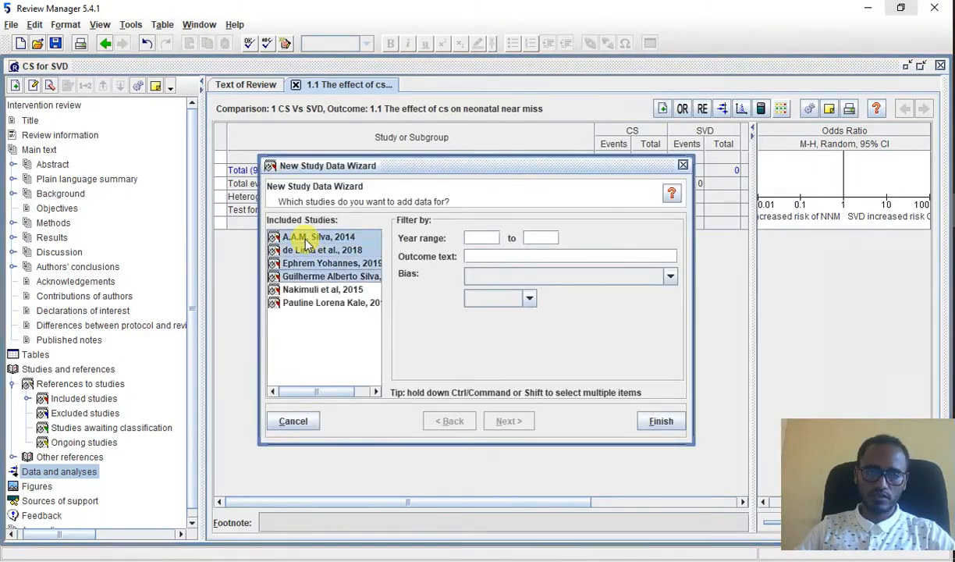
key(shift+Down)
key(shift+Down)
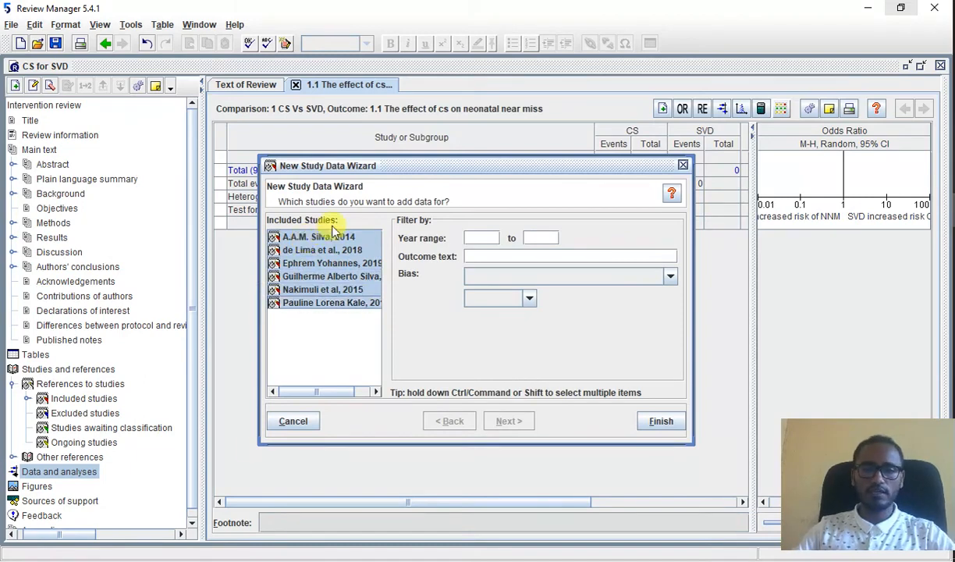
click(659, 422)
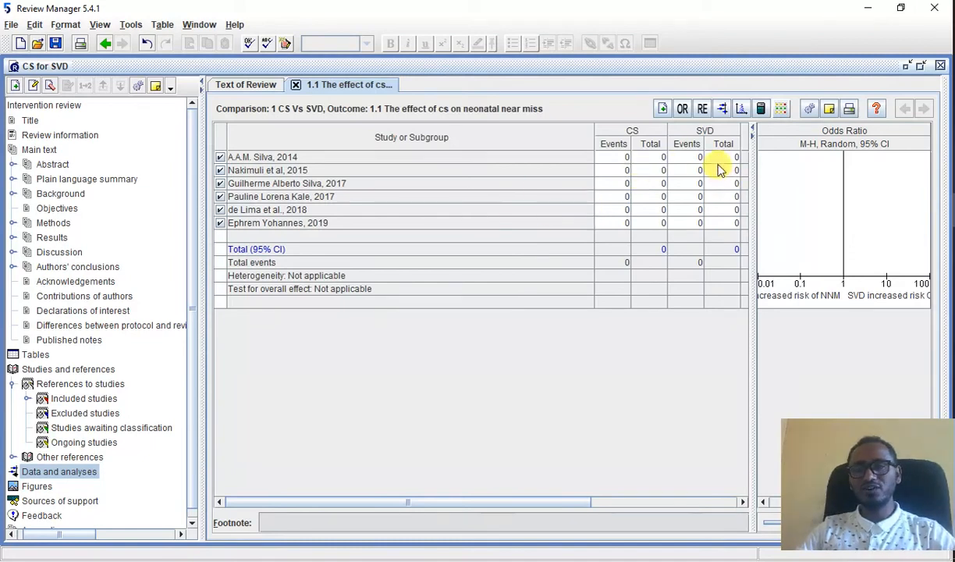
click(691, 158)
click(625, 161)
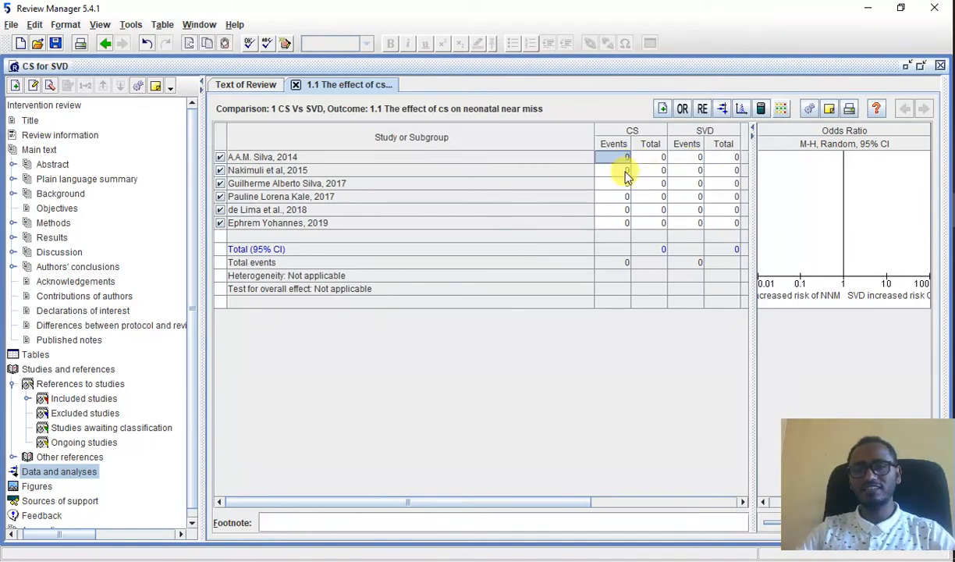
click(625, 172)
click(654, 172)
click(660, 159)
Step: Look up the first data row in the Excel extract data sheet and enter 165 CS events and a CS total of 548 for the 2014 study
click(629, 159)
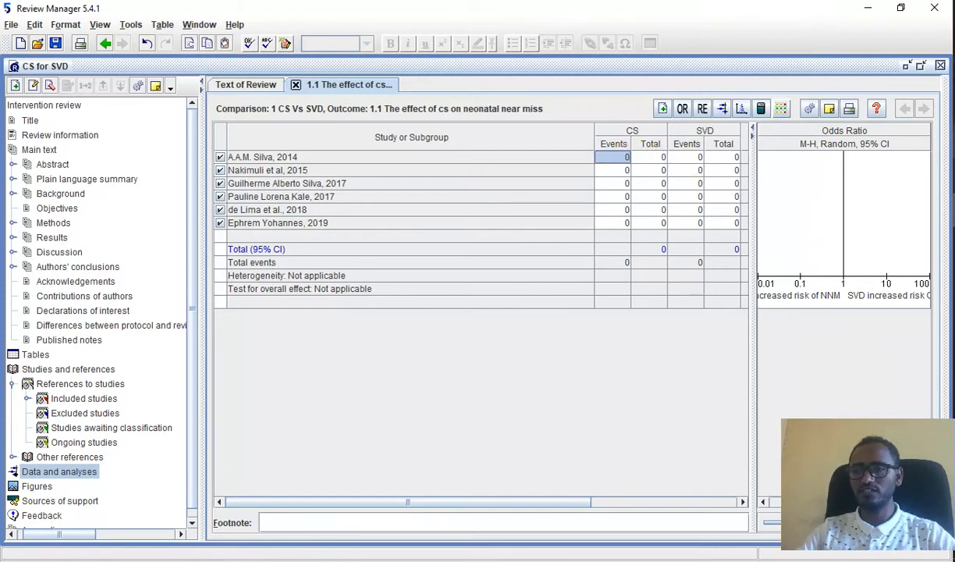
mouse_move(953, 140)
click(863, 148)
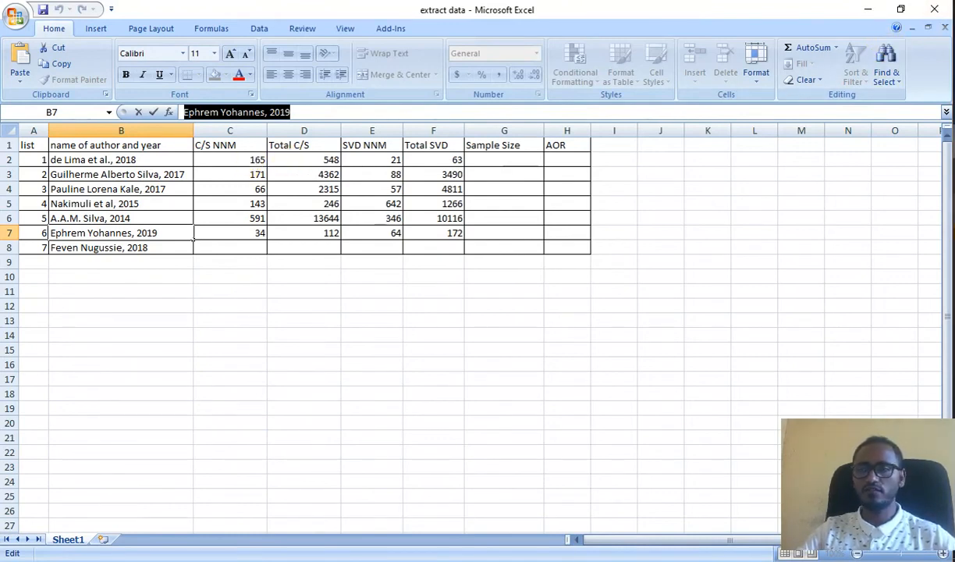
key(alt+Tab)
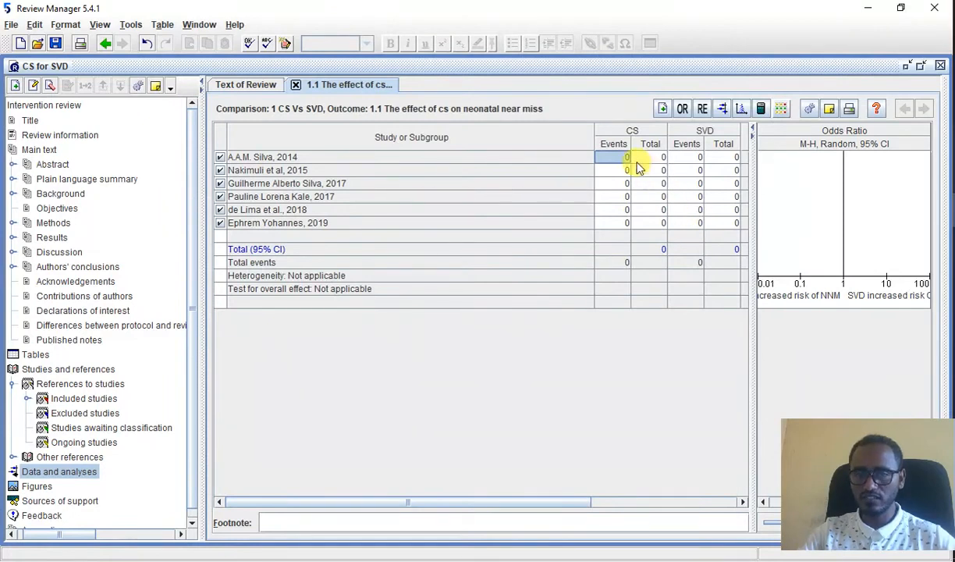
text(165)
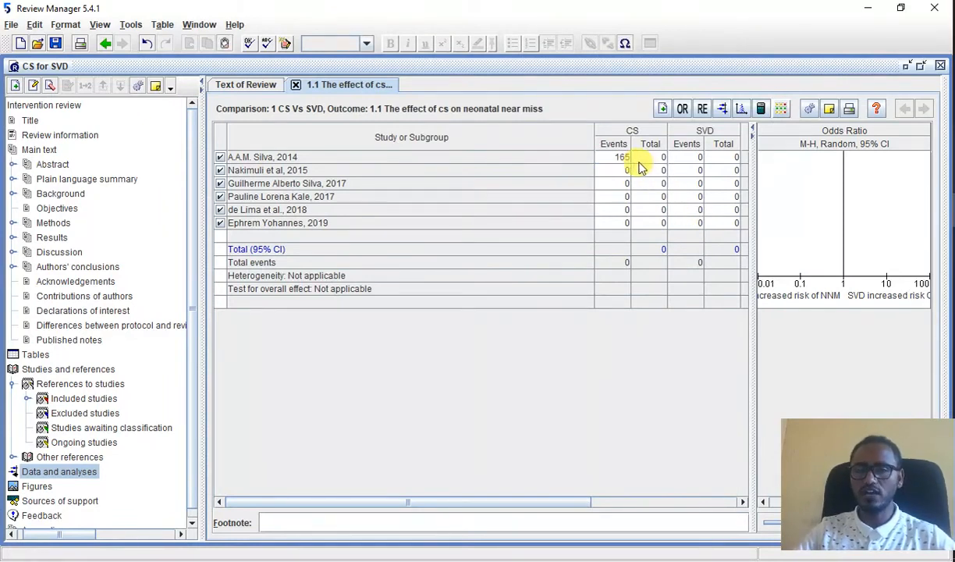
mouse_move(954, 142)
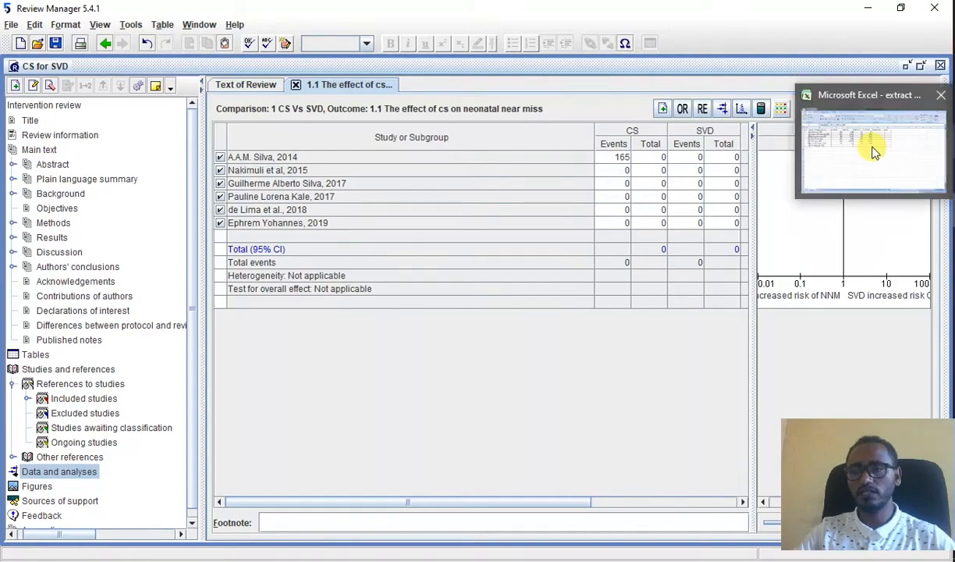
mouse_move(872, 149)
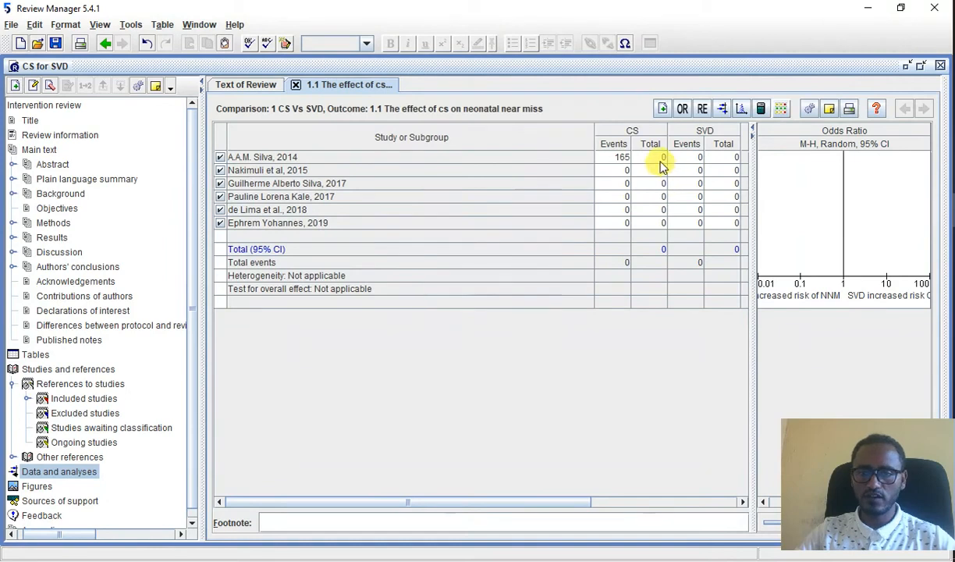
click(661, 158)
click(660, 158)
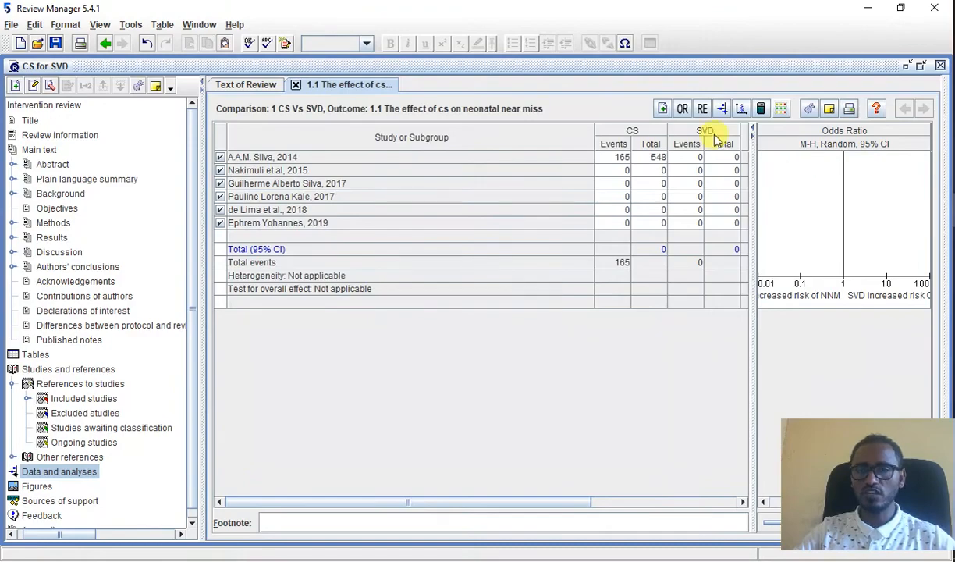
Step: Check the first row's SVD figures in Excel and enter 21 SVD events and an SVD total of 63 for the 2014 study
key(alt+Tab)
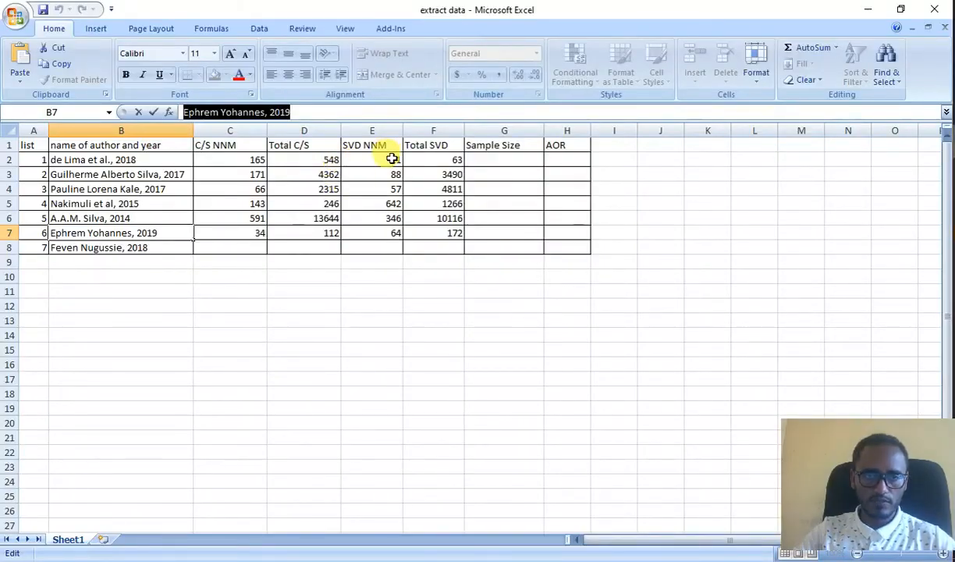
drag(392, 156, 434, 158)
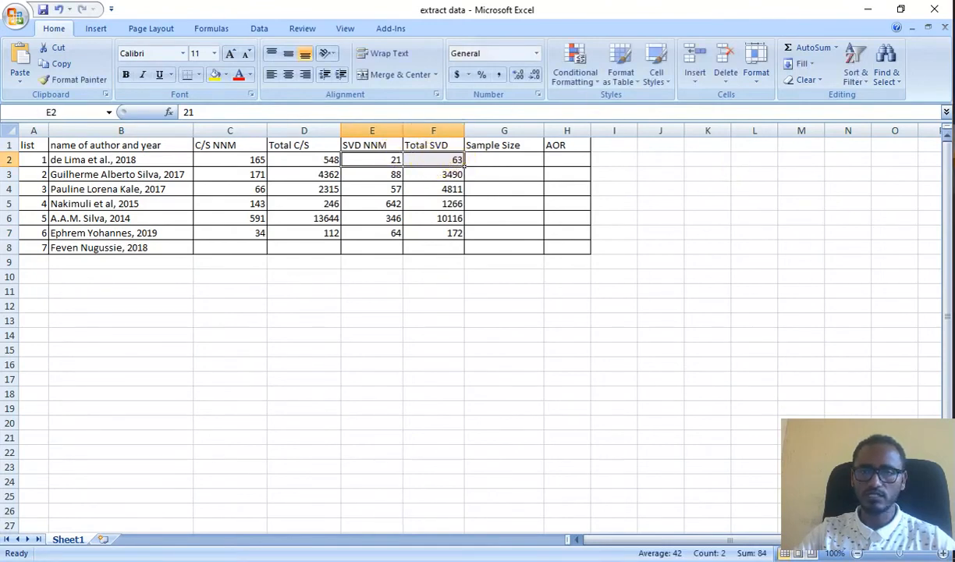
key(alt+Tab)
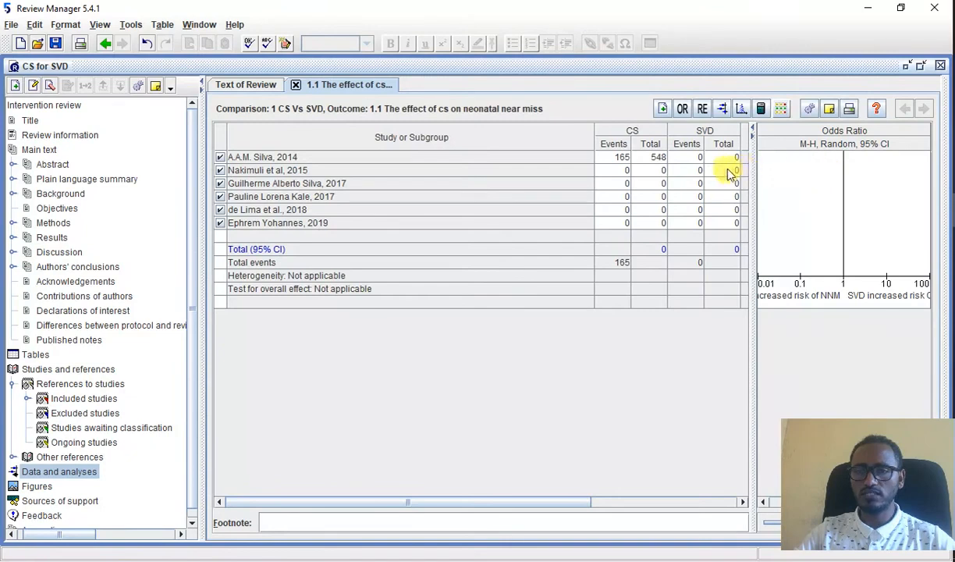
click(698, 159)
text(21)
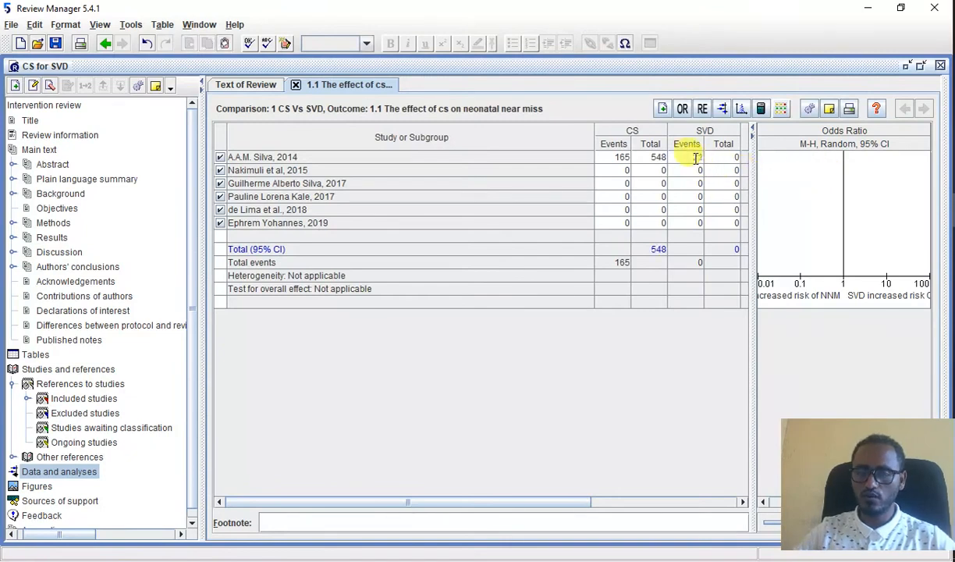
click(721, 160)
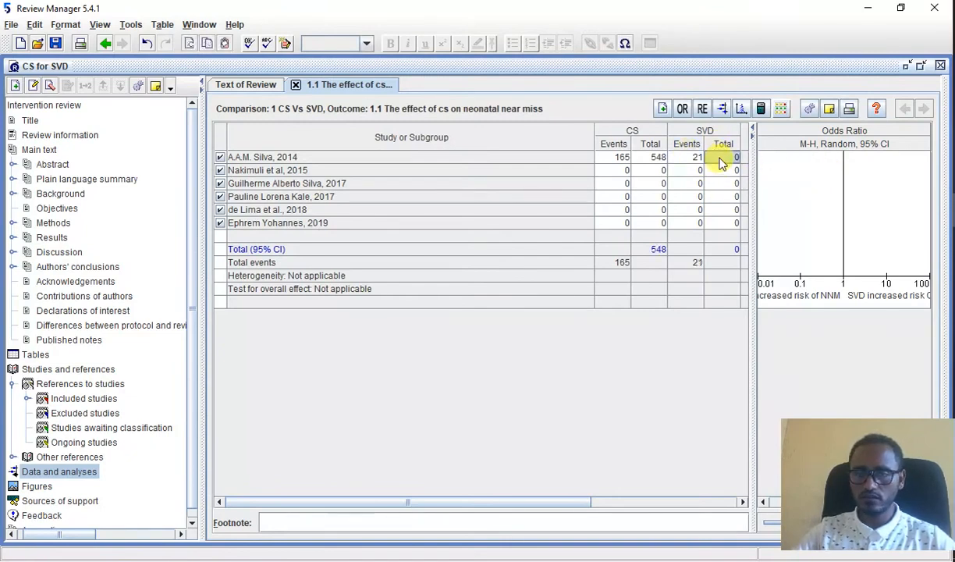
text(63)
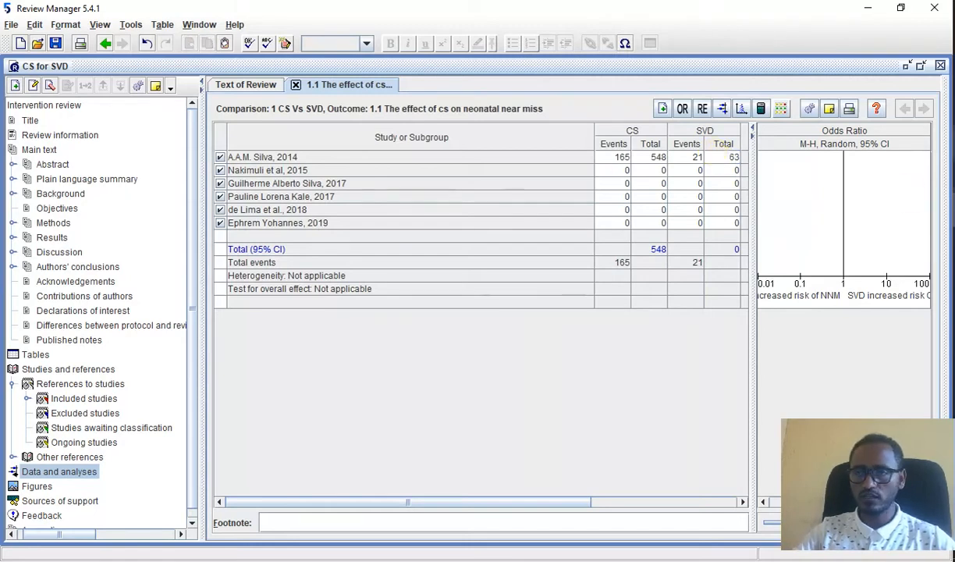
Step: Read the second data row in Excel and enter 171 CS events and a CS total of 4362 for the 2015 study
click(884, 149)
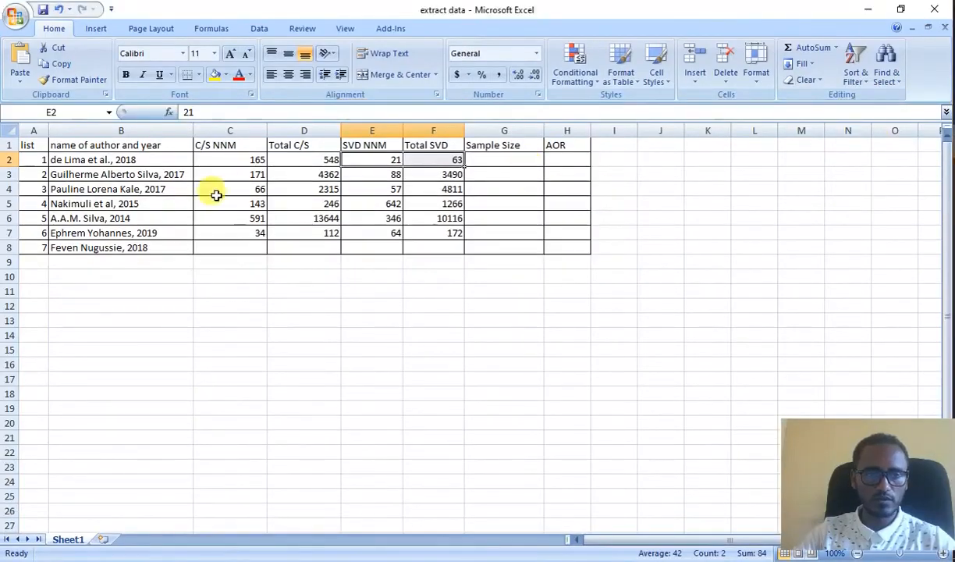
click(257, 176)
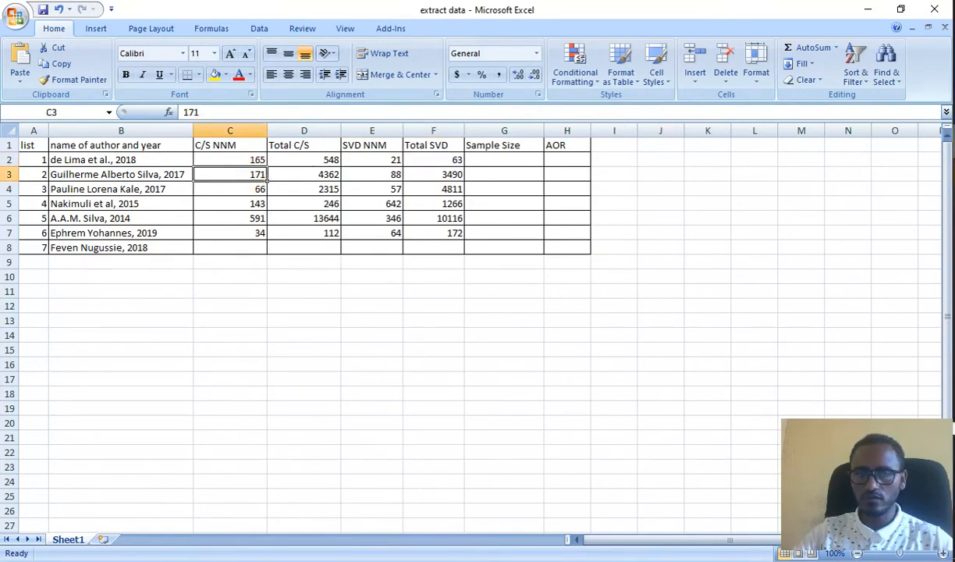
click(897, 128)
click(624, 171)
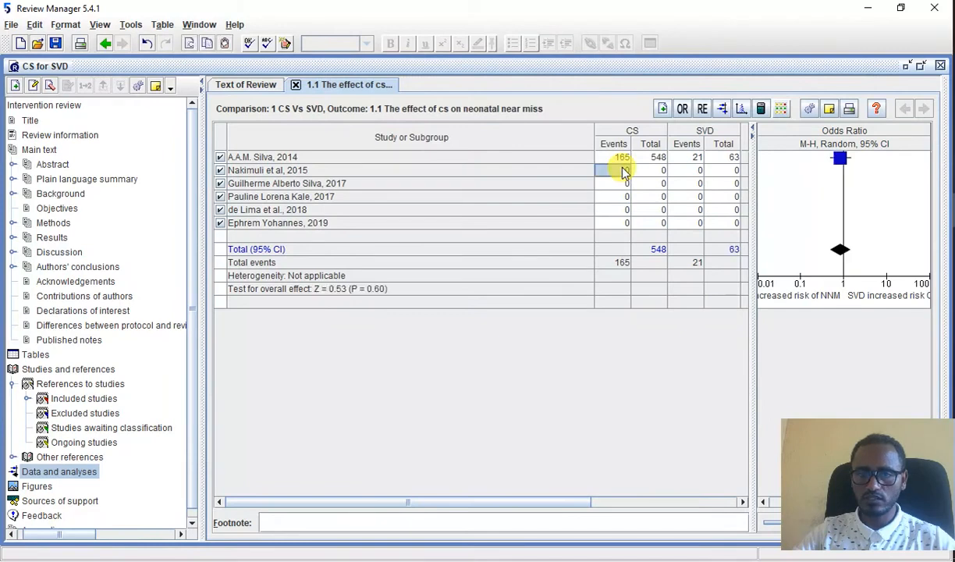
text(1)
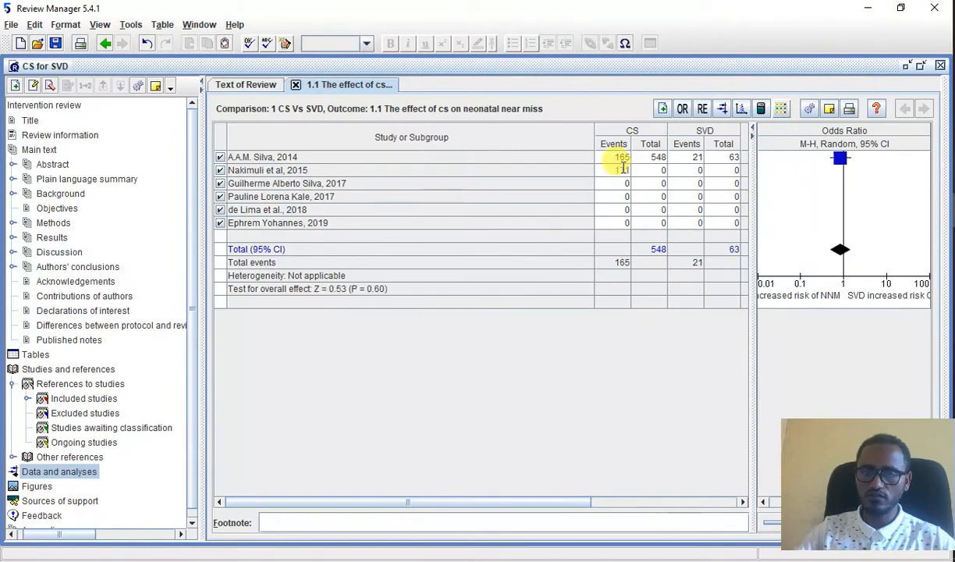
text(71)
click(659, 171)
text(4362)
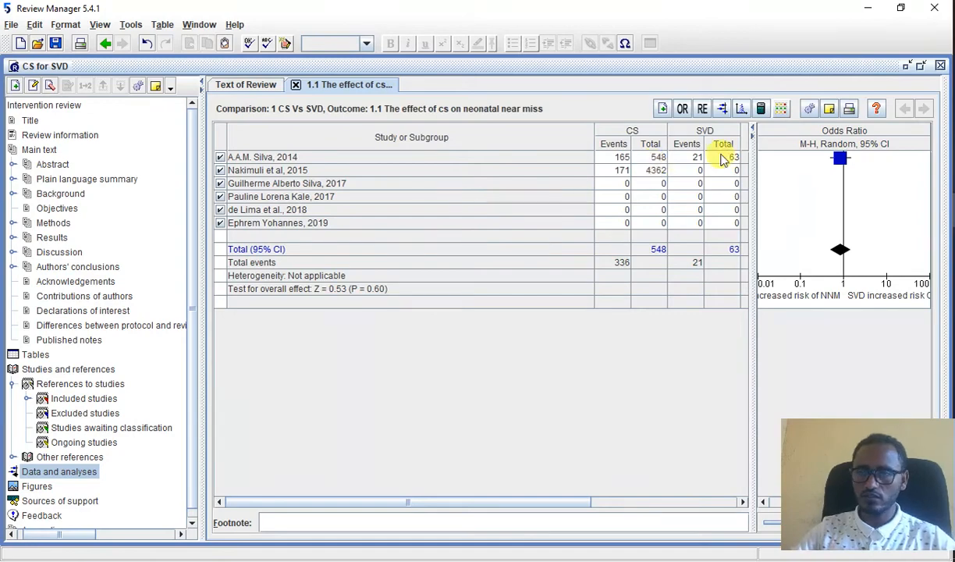
Step: Check the second row's SVD figures in Excel and enter 88 SVD events and an SVD total of 3490 for the 2015 study
click(953, 107)
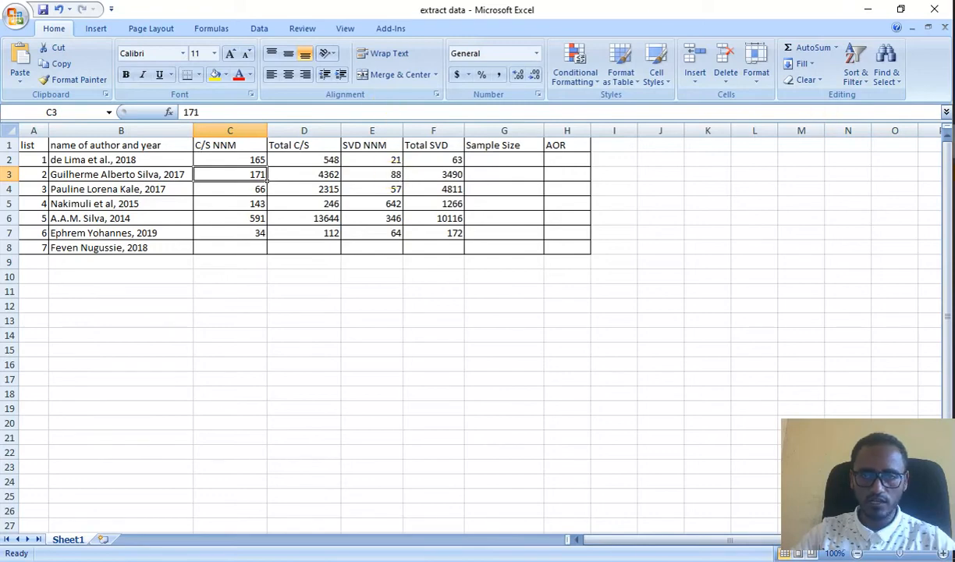
click(953, 196)
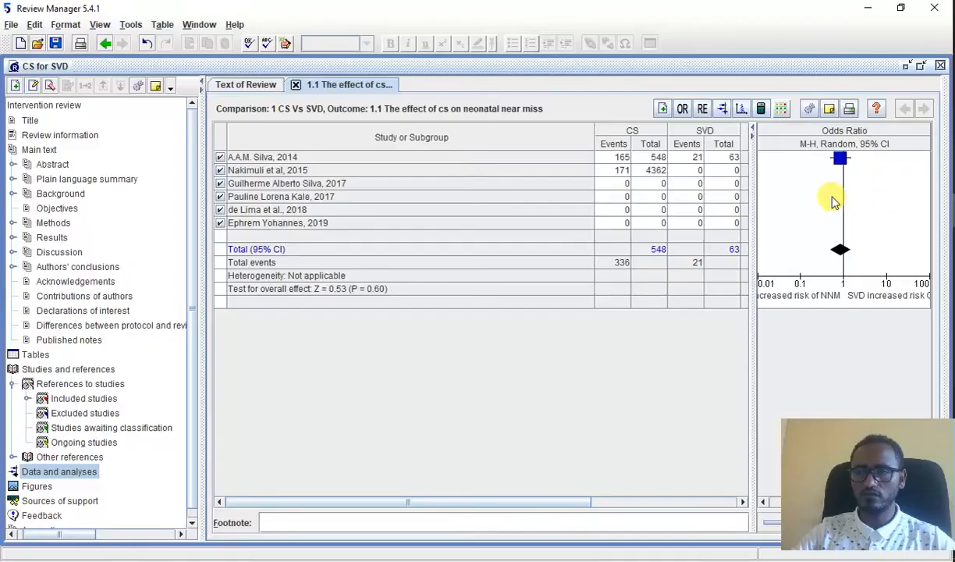
click(693, 171)
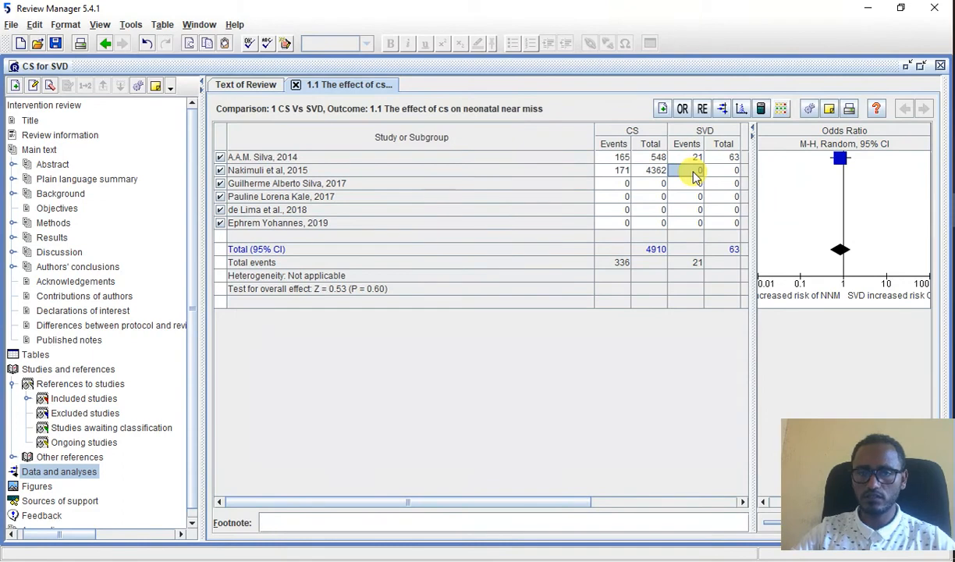
text(18)
key(Tab)
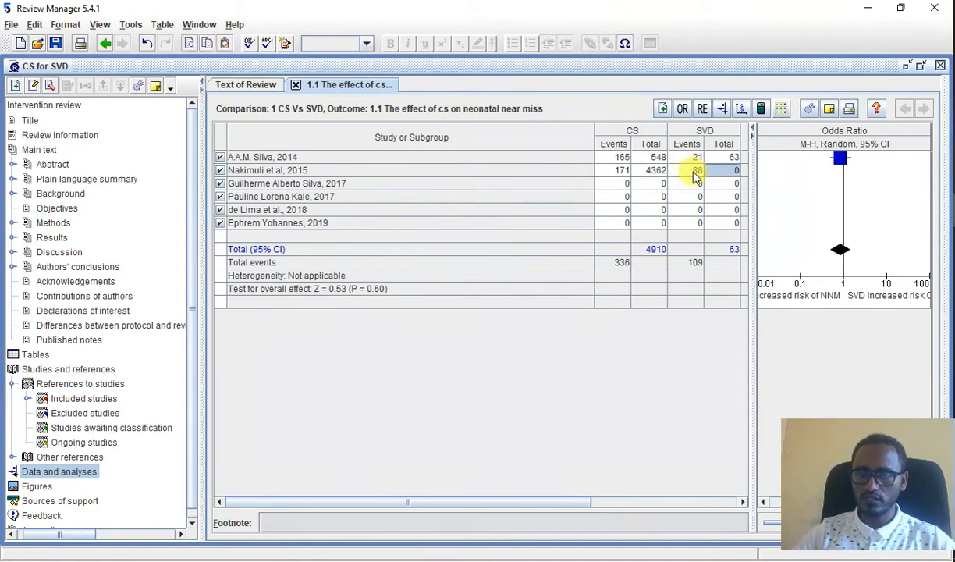
text(349)
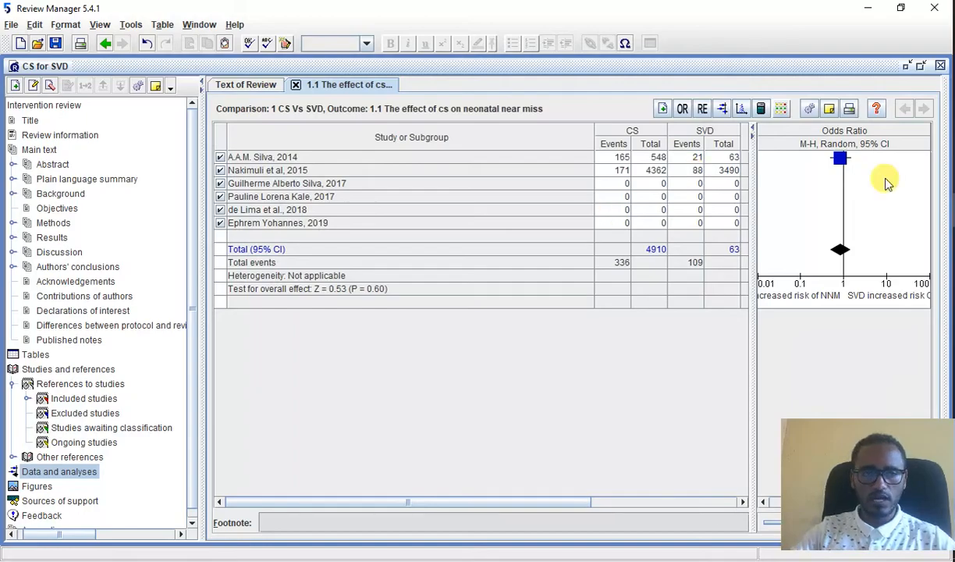
Step: Consult the third data row in Excel and enter 66 CS events and a CS total of 2350 for the first 2017 study
key(alt+Tab)
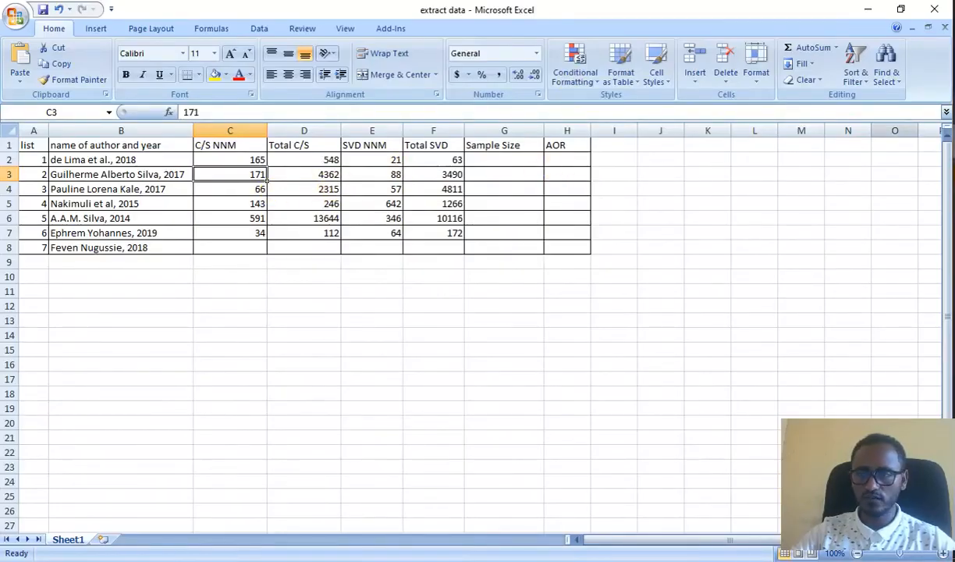
mouse_move(952, 211)
click(870, 211)
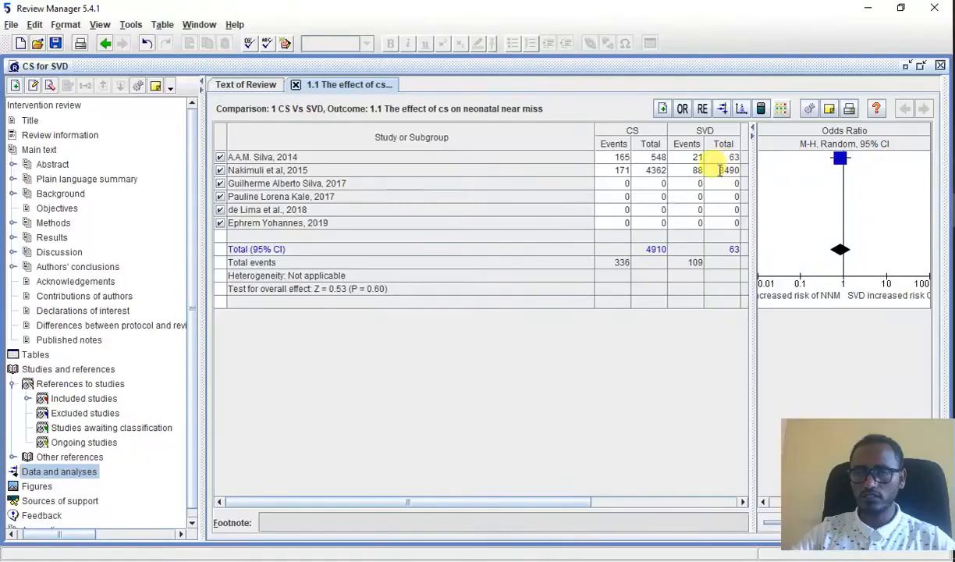
click(626, 184)
text(60)
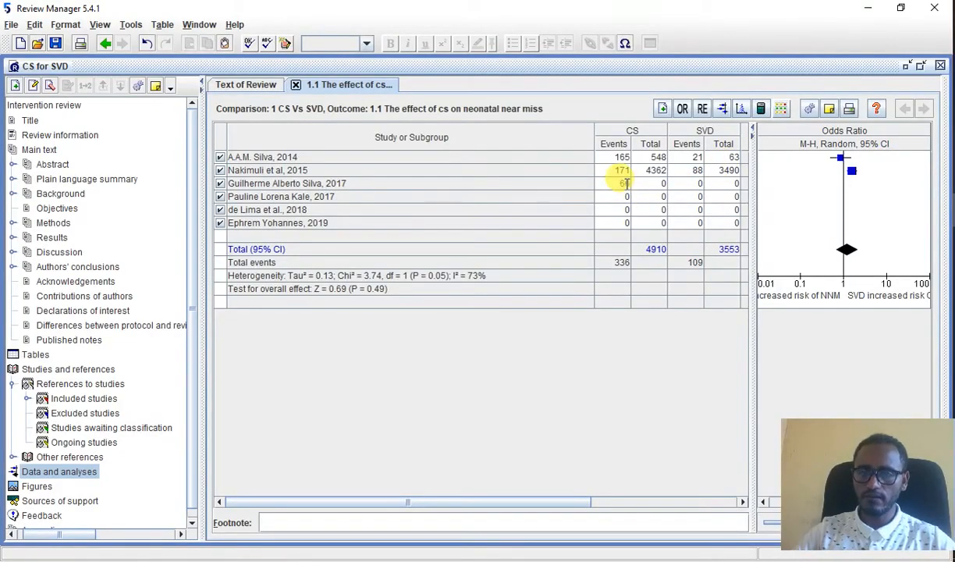
click(663, 184)
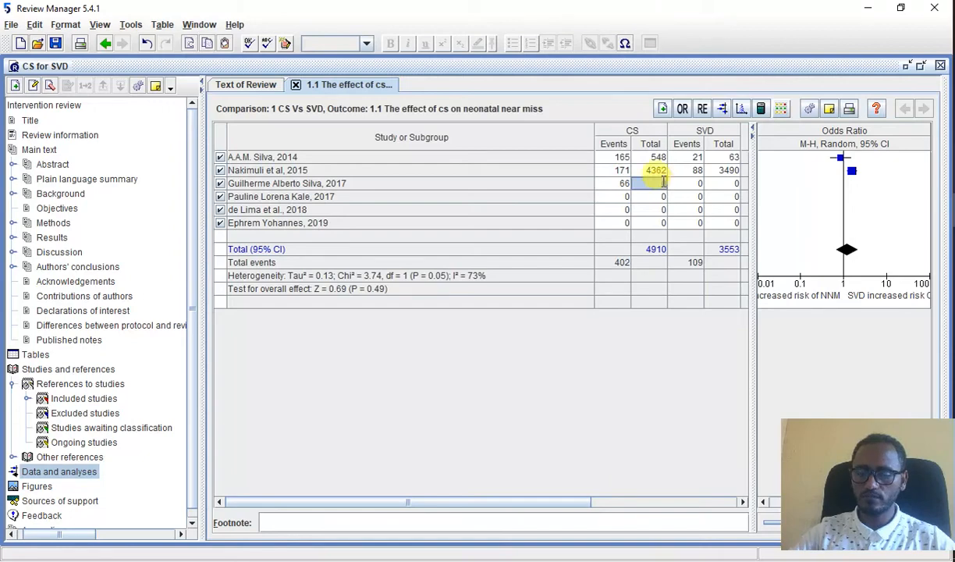
text(2350)
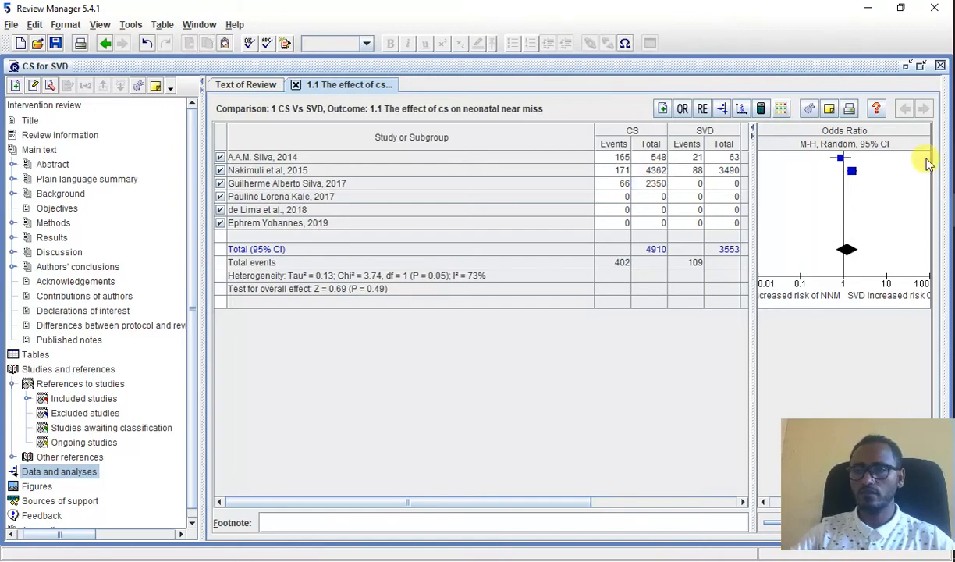
Step: Recheck the third data row in Excel and correct the first 2017 study's CS total to 2315
click(953, 141)
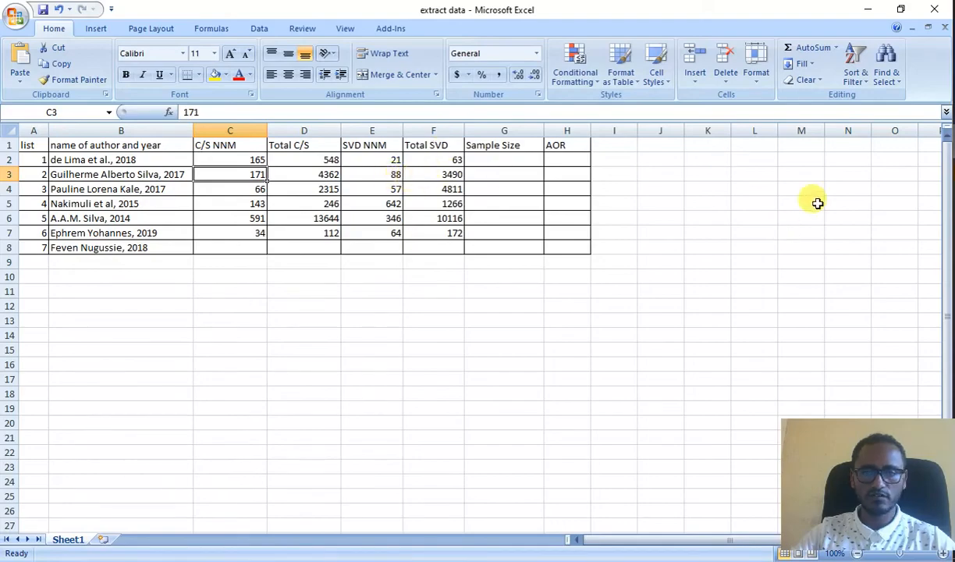
click(954, 141)
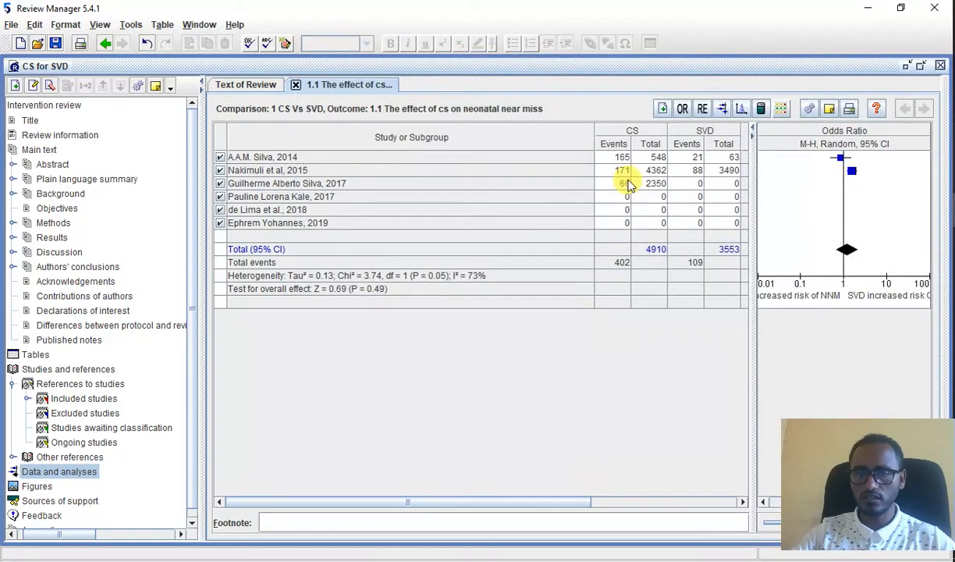
click(655, 171)
click(658, 182)
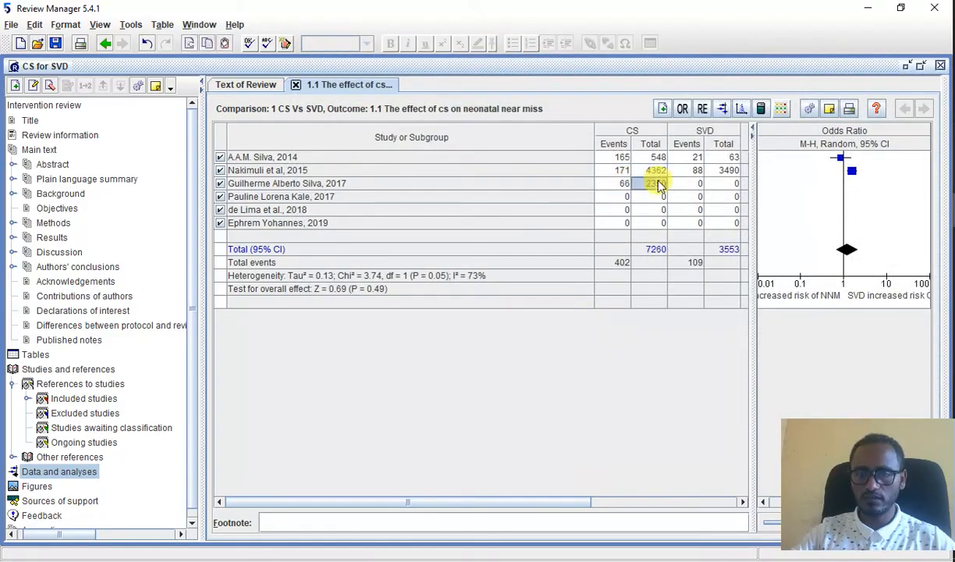
text(2)
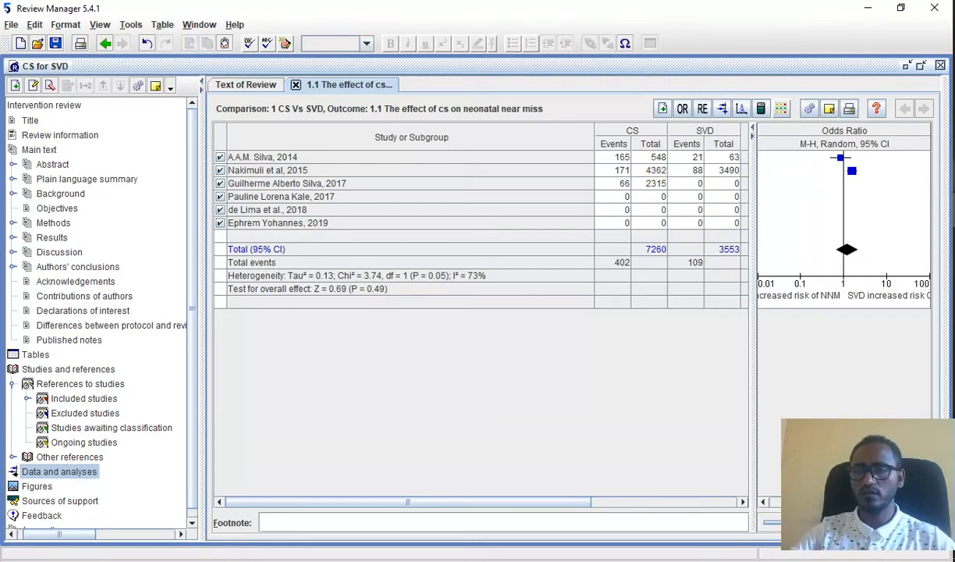
Step: Check the third data row's SVD figures in Excel and enter 57 SVD events and an SVD total of 4811 for the first 2017 study
click(953, 143)
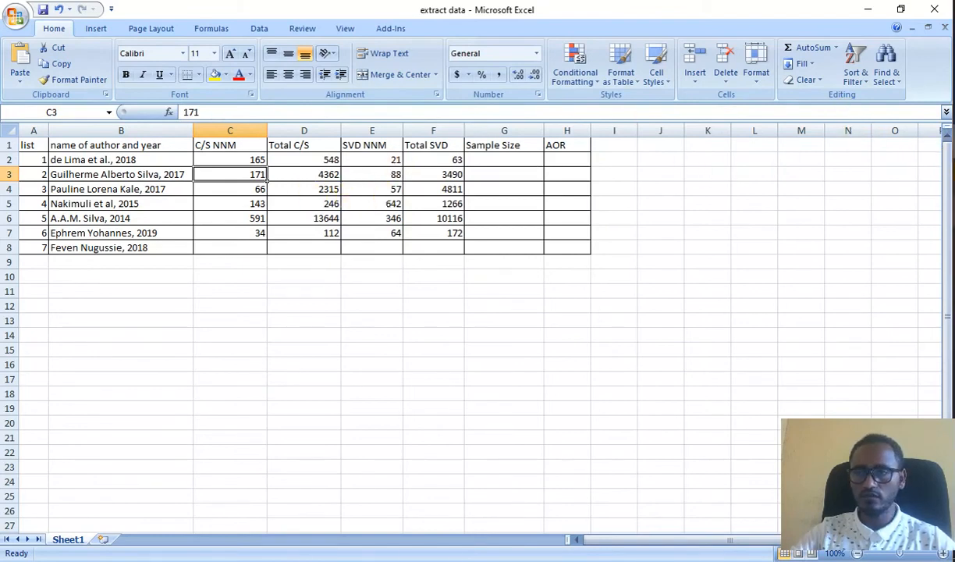
click(954, 195)
click(690, 185)
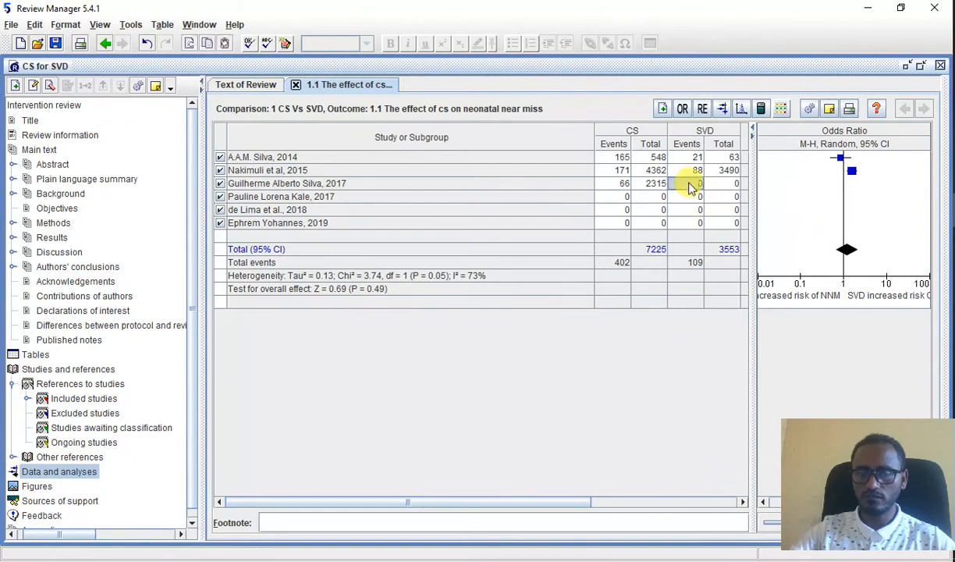
text(57)
key(Tab)
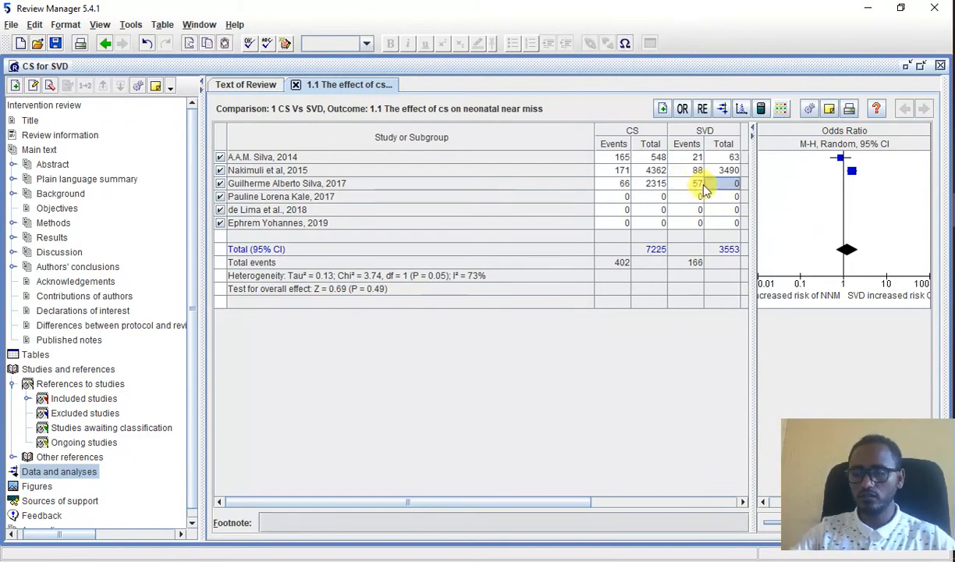
text(4811)
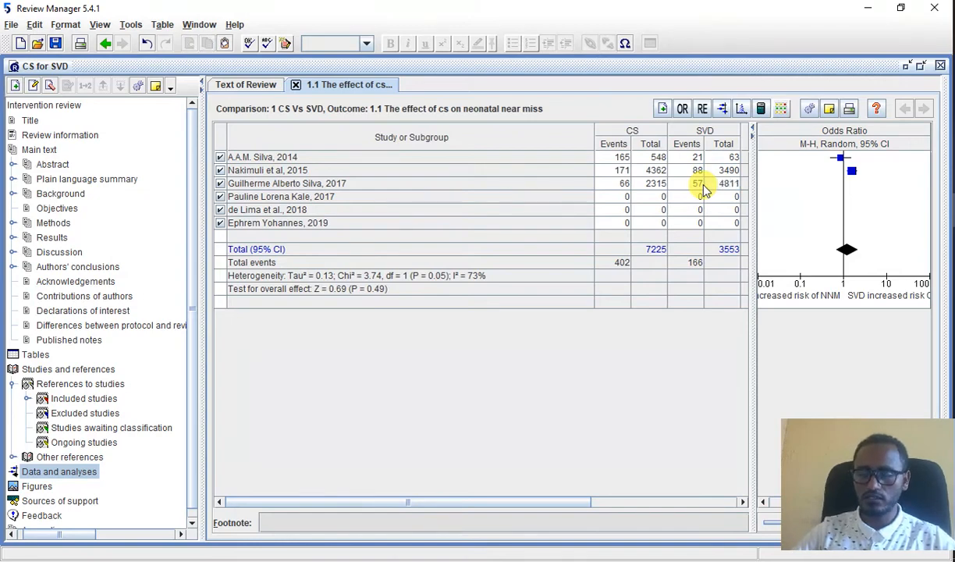
Step: Read the fourth data row in Excel and enter 143 CS events and a CS total of 246 for the second 2017 study
key(alt+Tab)
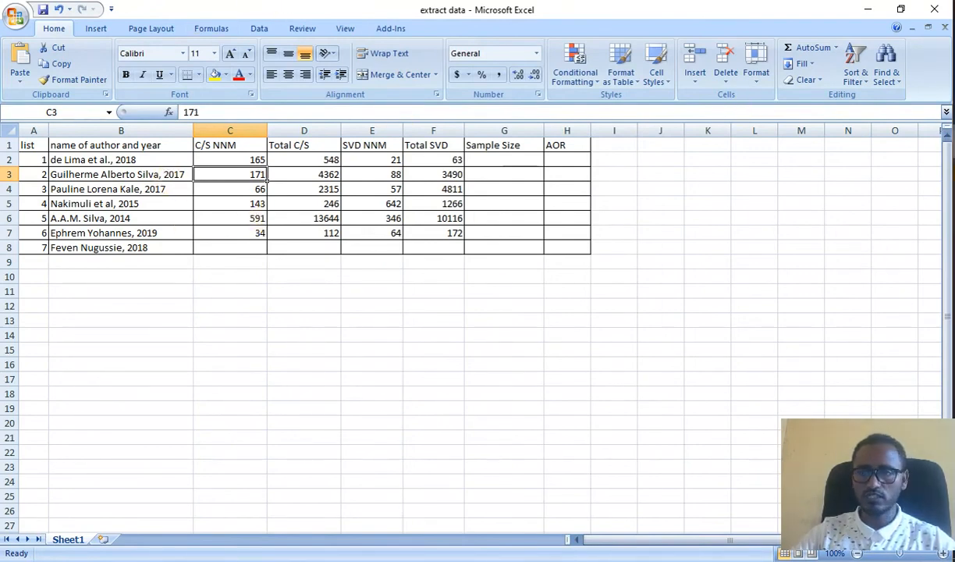
key(alt+Tab)
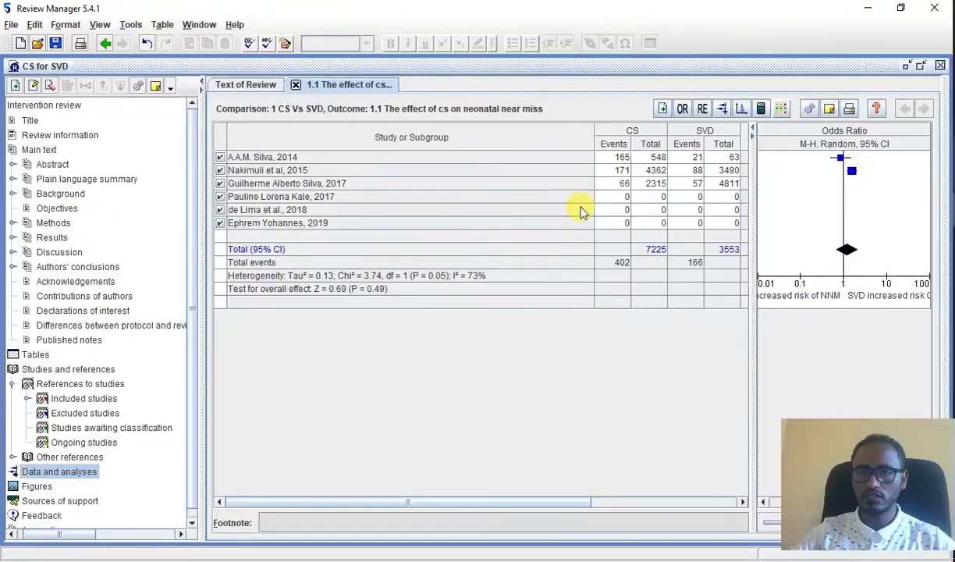
click(626, 199)
text(43)
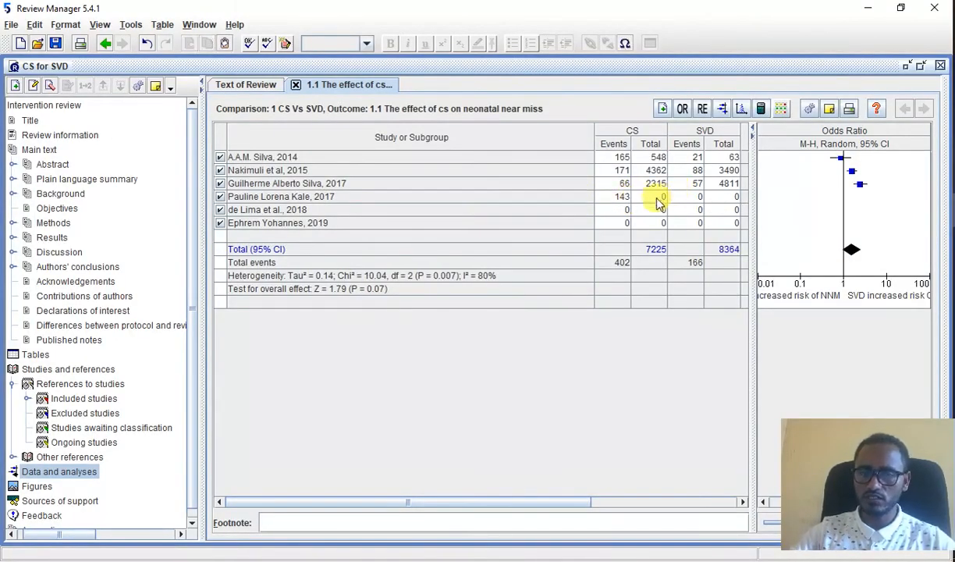
click(658, 200)
text(246)
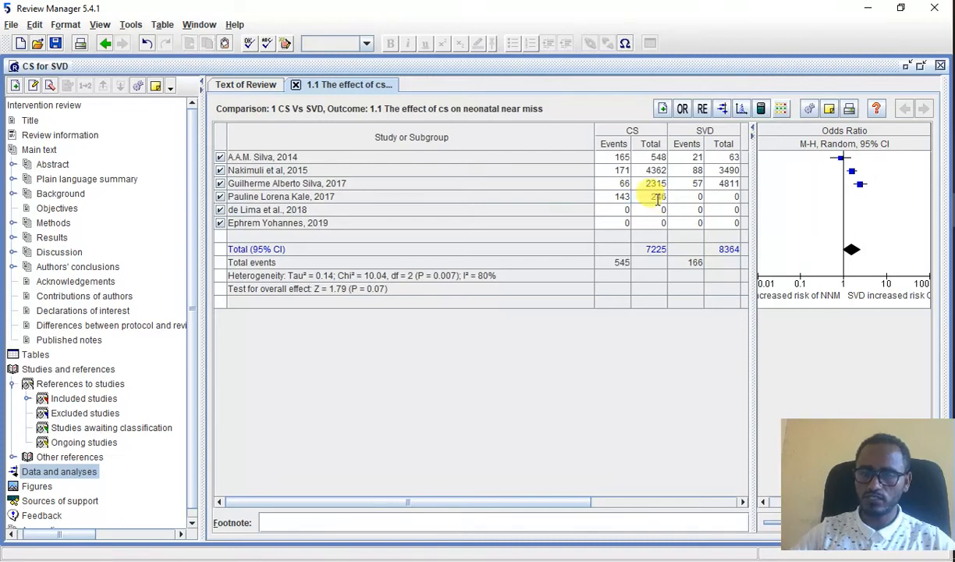
Step: Check the fourth row's SVD figures in Excel and enter 642 SVD events and an SVD total of 1266 for the second 2017 study
key(alt+Tab)
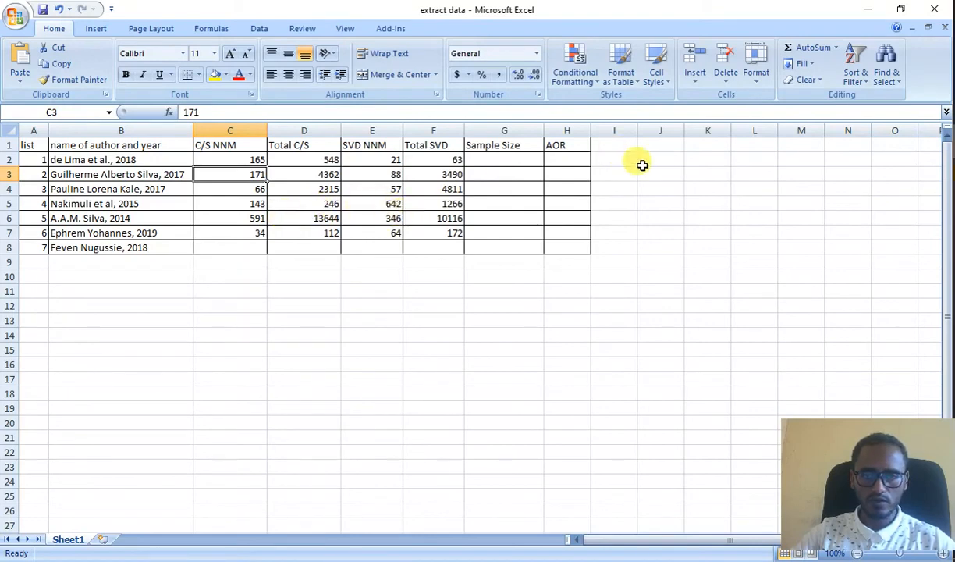
click(954, 209)
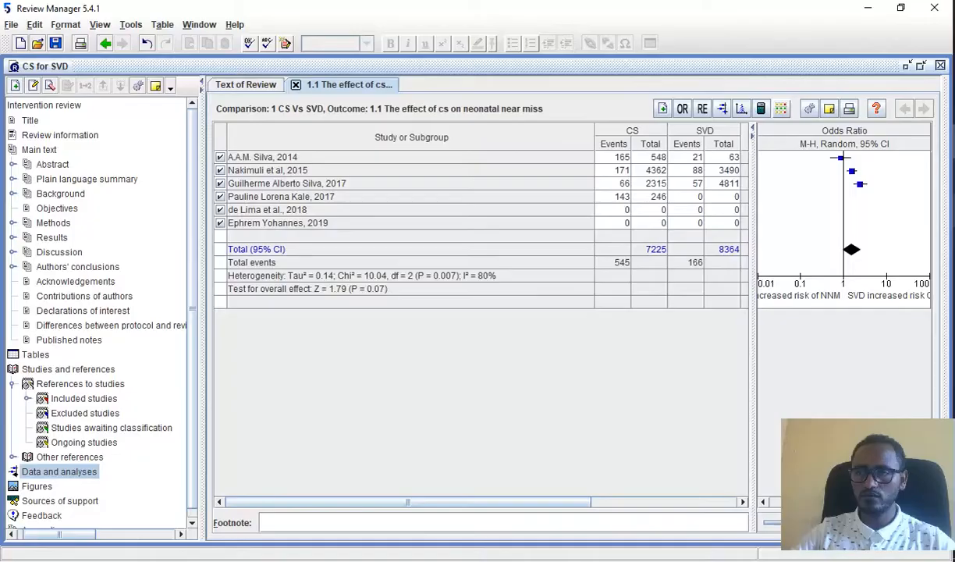
click(699, 198)
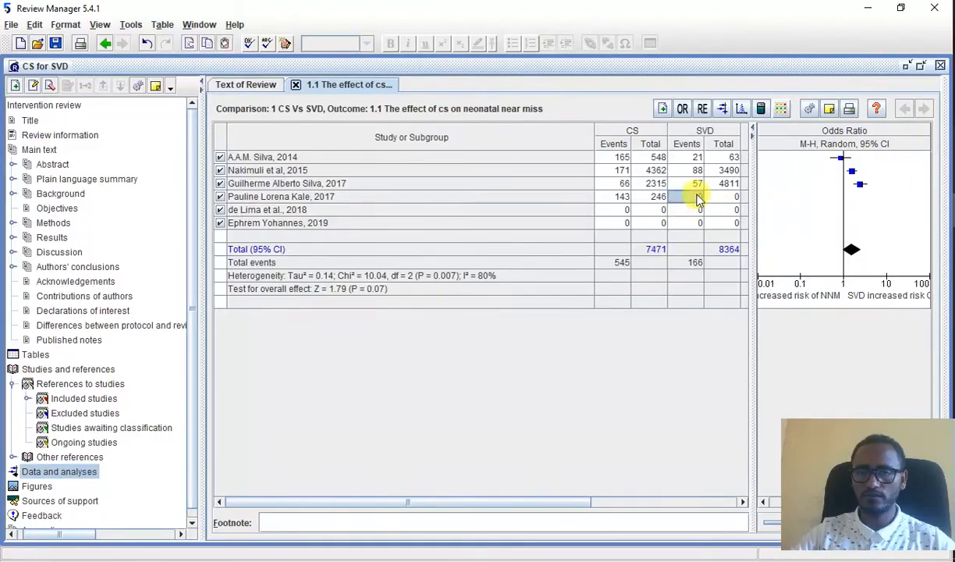
text(642)
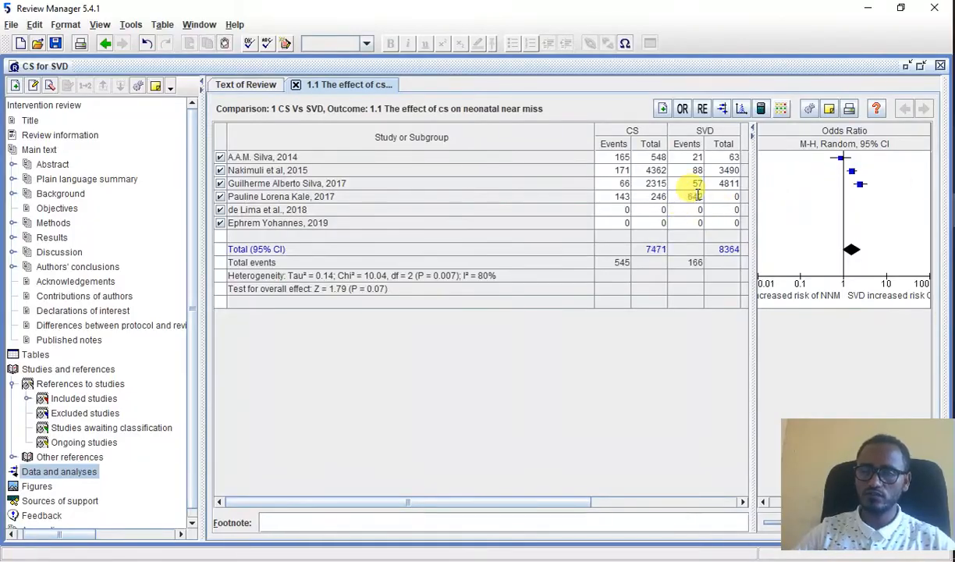
click(735, 198)
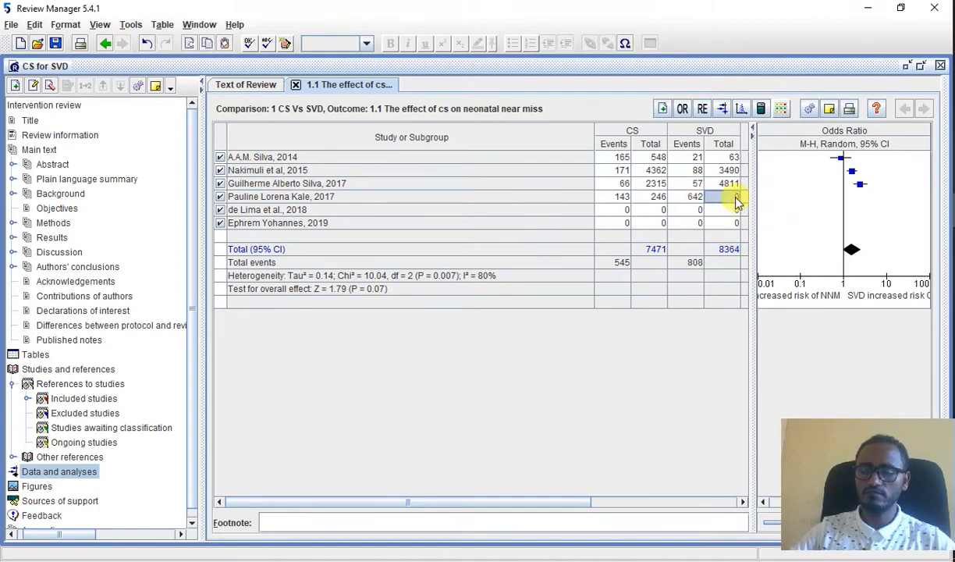
text(1260)
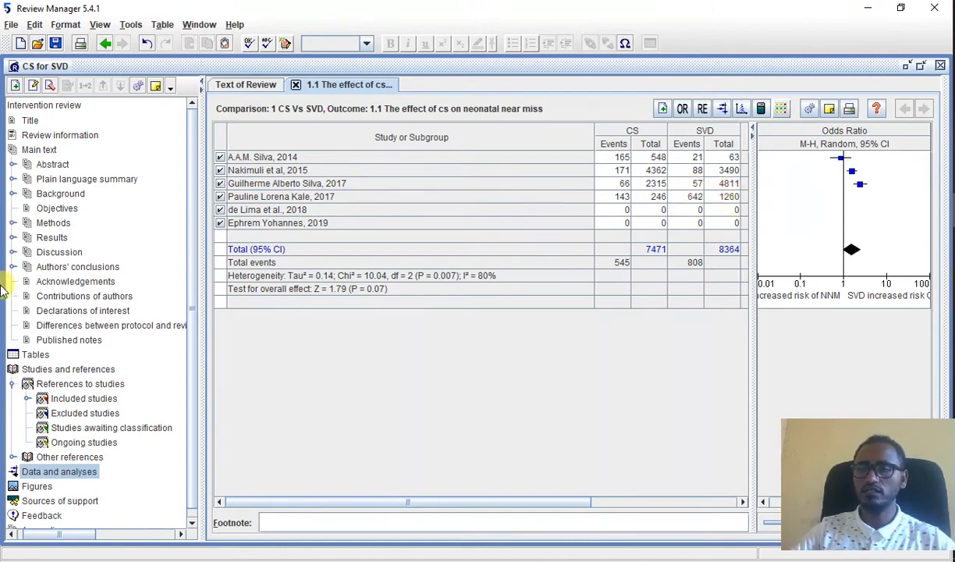
key(alt+Tab)
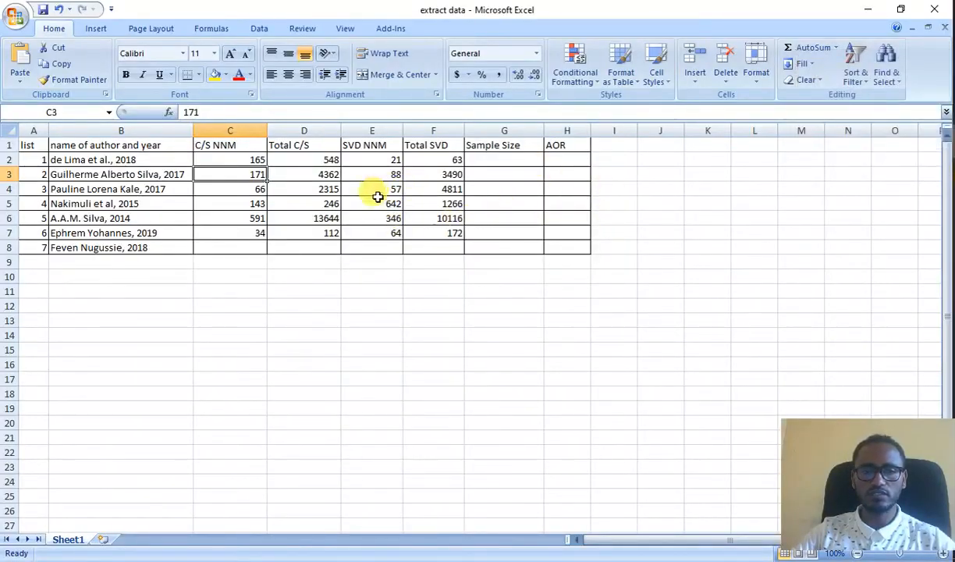
key(alt+Tab)
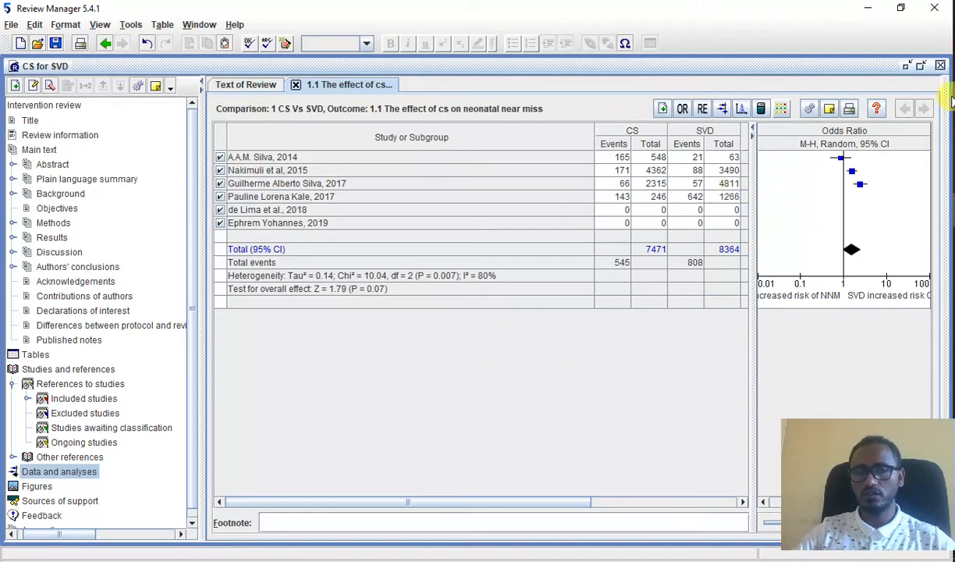
Step: Consult the fifth data row in Excel and enter 591 CS events and a CS total of 13644 for the 2018 study
click(953, 142)
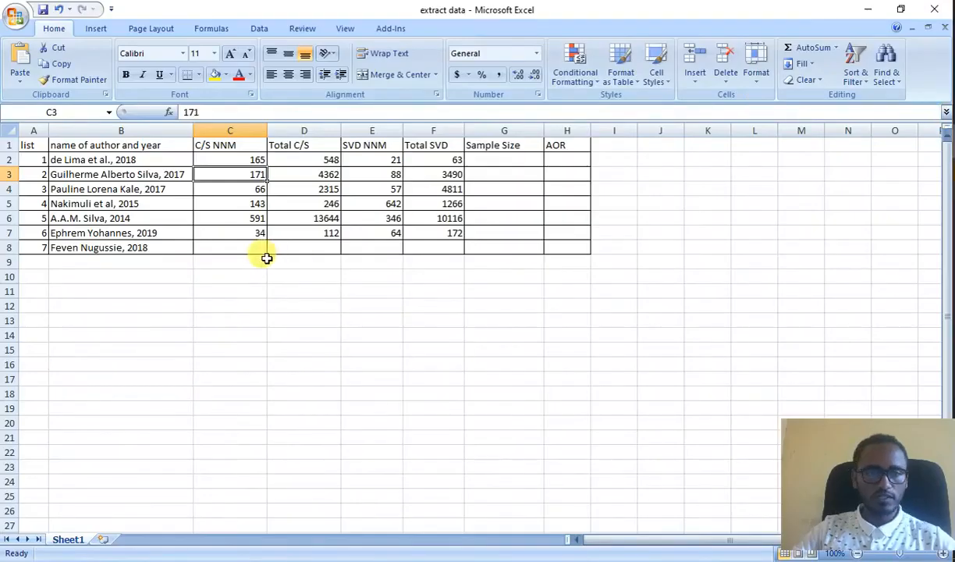
click(259, 219)
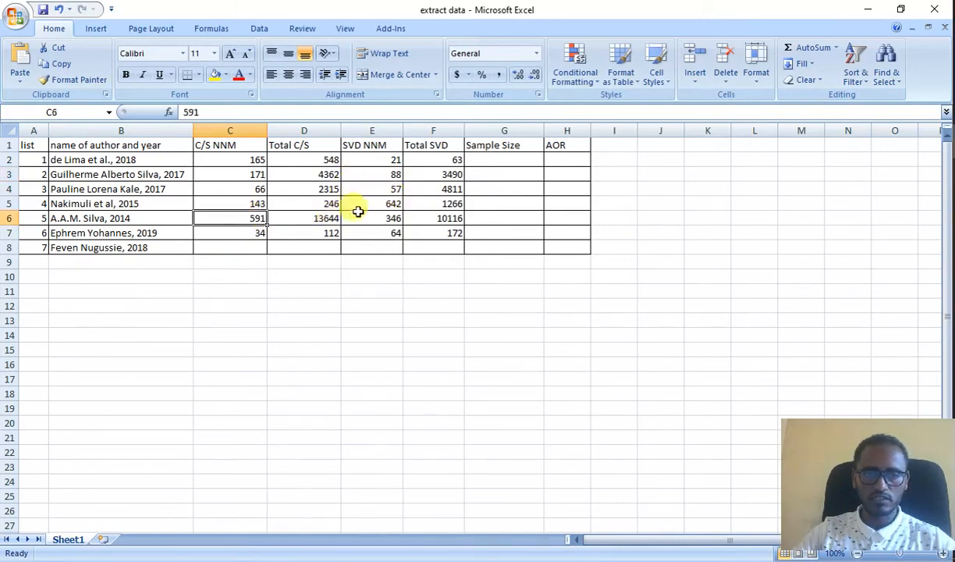
key(alt+Tab)
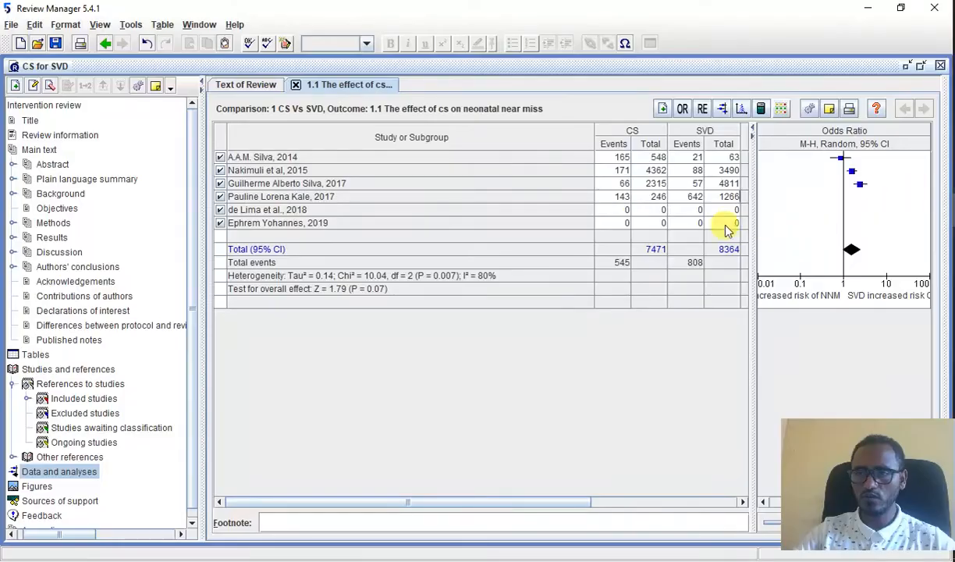
click(622, 209)
text(591)
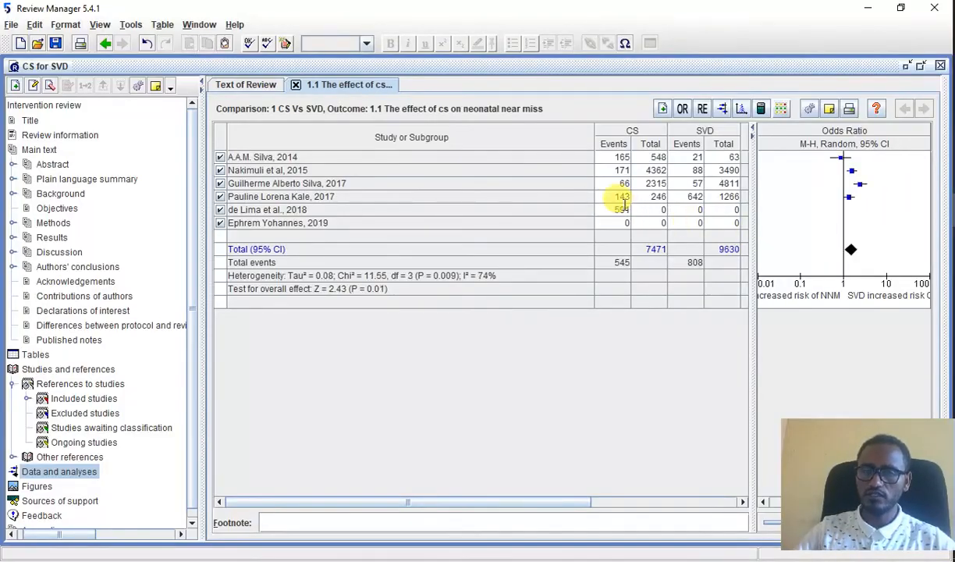
click(655, 209)
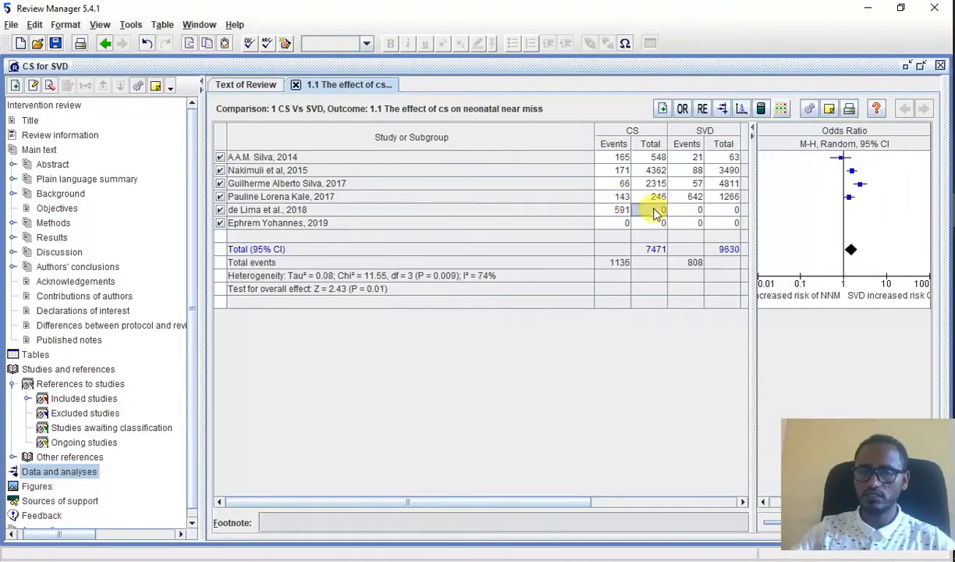
text(136)
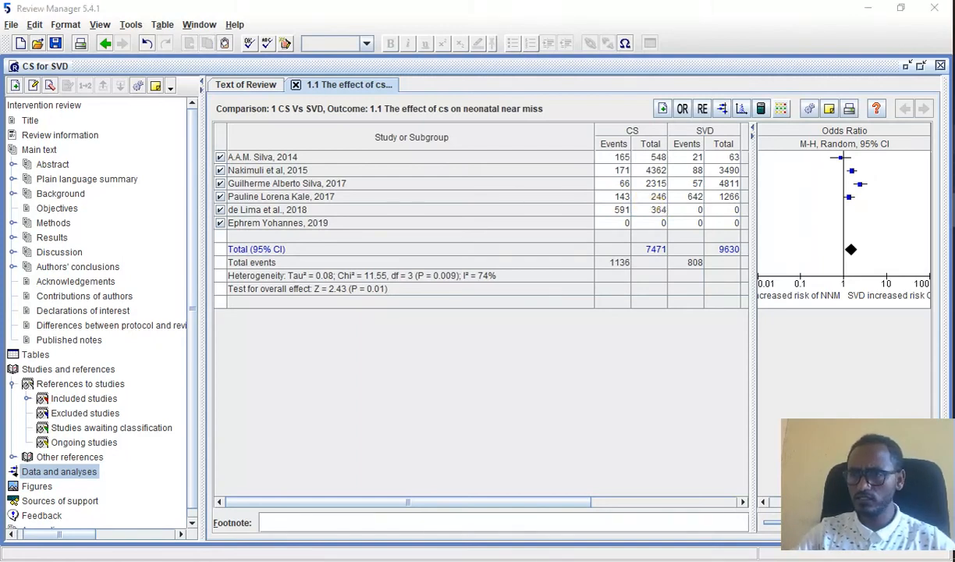
key(alt+Tab)
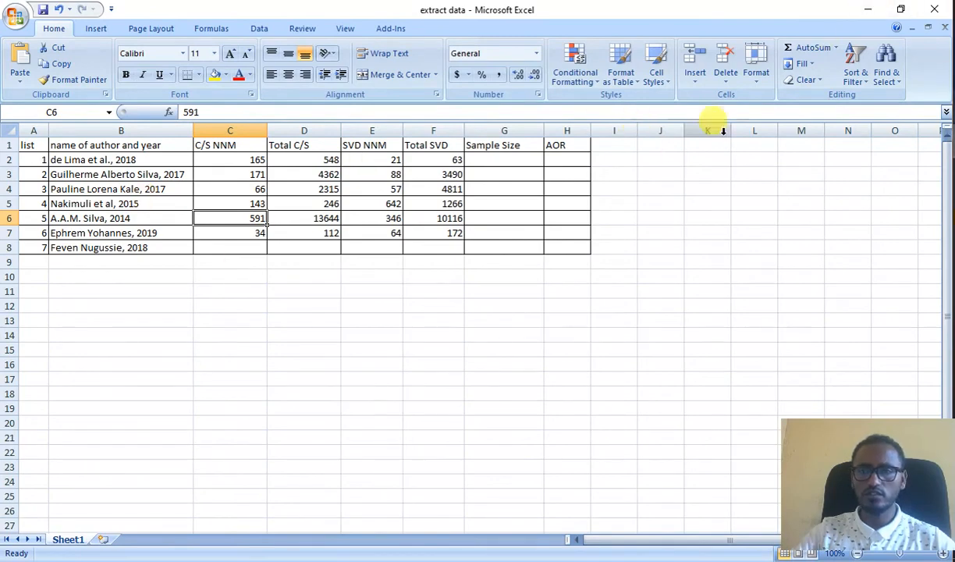
click(953, 220)
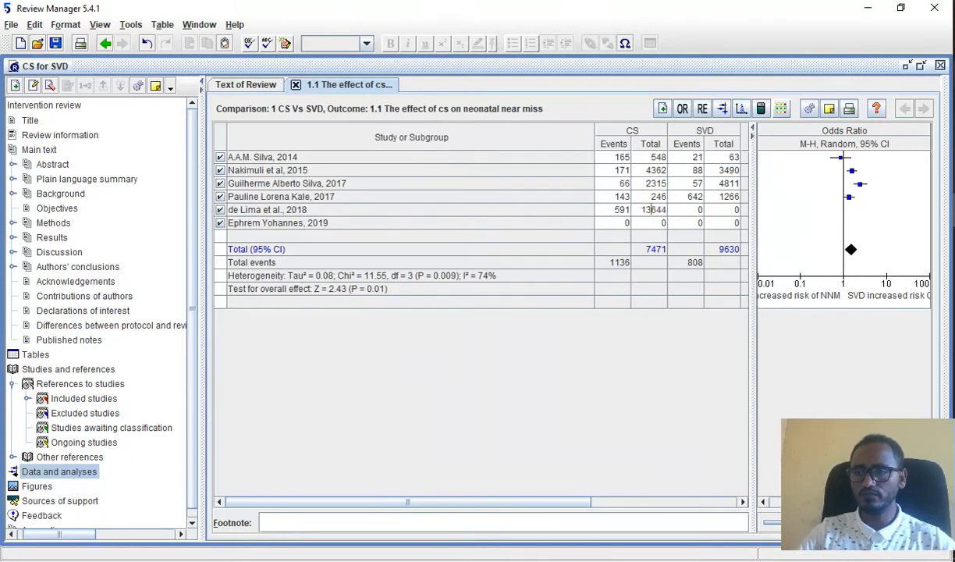
Step: Check the fifth row's SVD figures in Excel and enter 346 SVD events and an SVD total of 10116 for the 2018 study
key(alt+Tab)
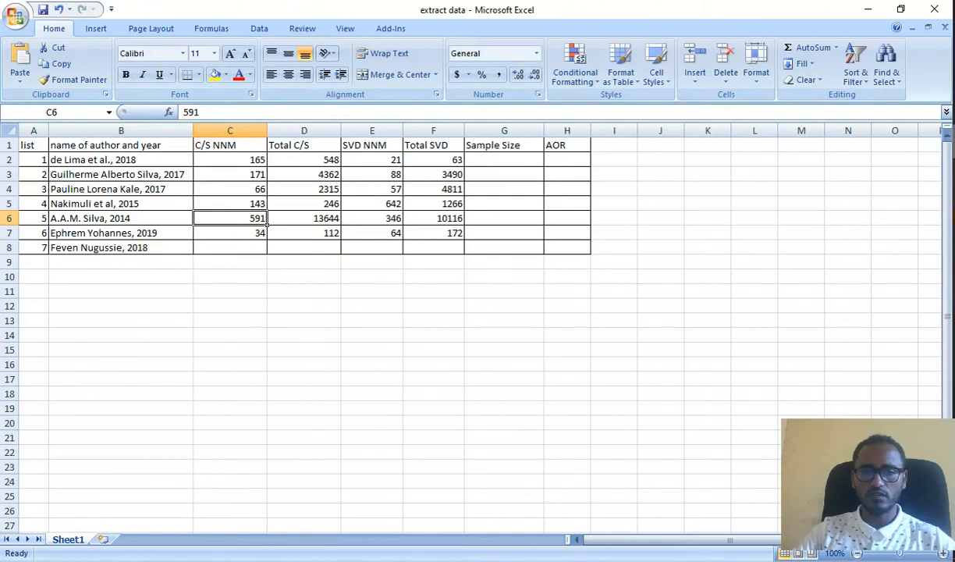
key(alt+Tab)
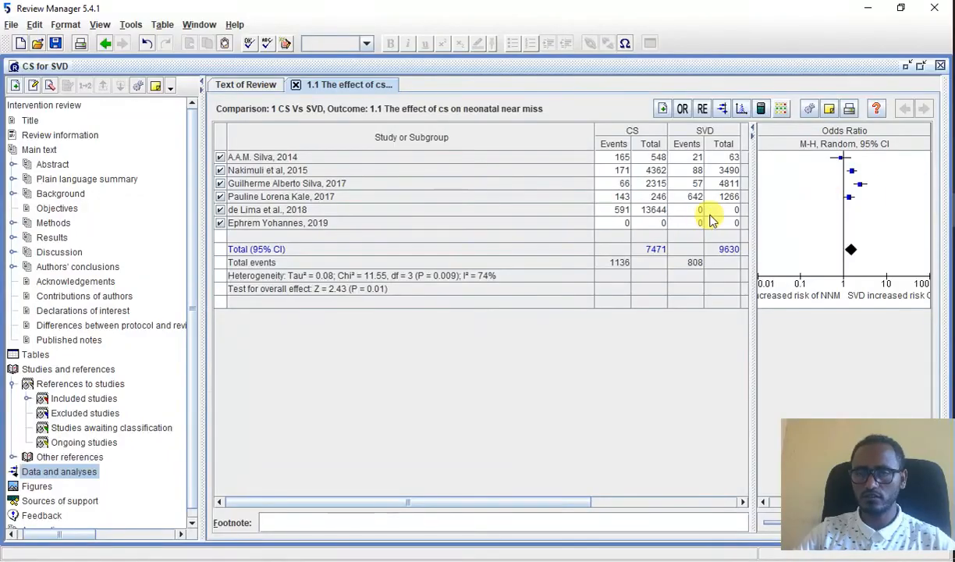
text(3)
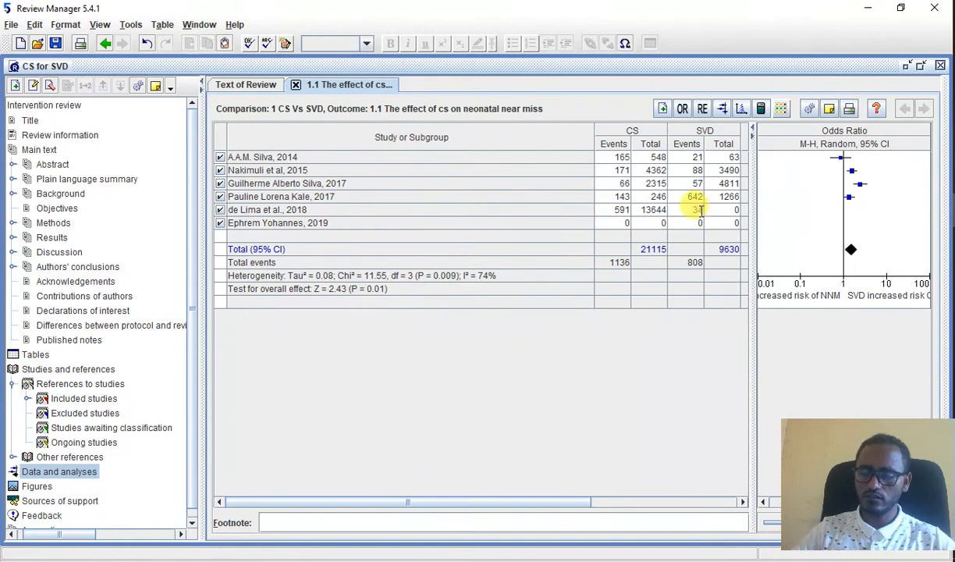
text(46)
click(734, 210)
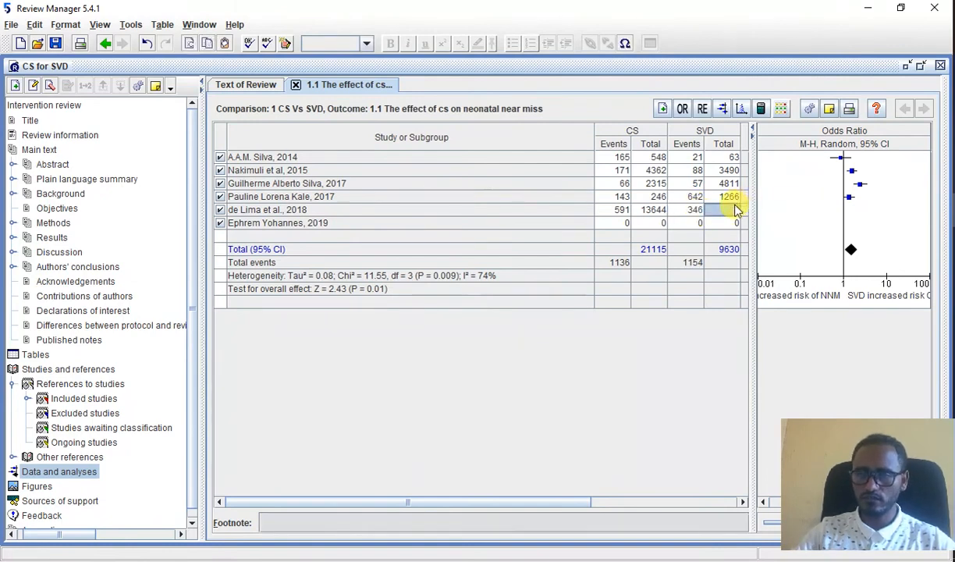
text(10116)
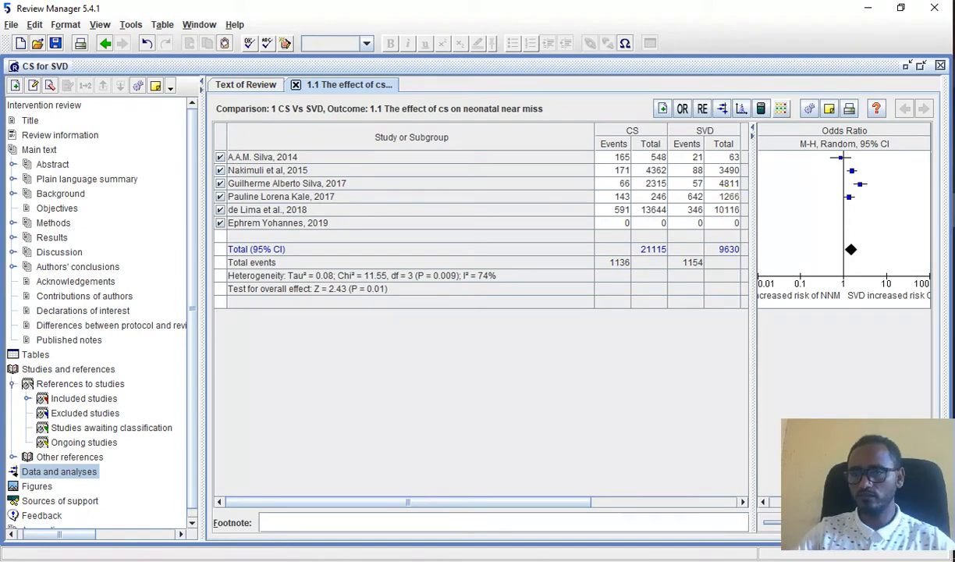
Step: Read the sixth data row in Excel and enter 34 CS events and a CS total of 112 for the 2019 study
key(alt+Tab)
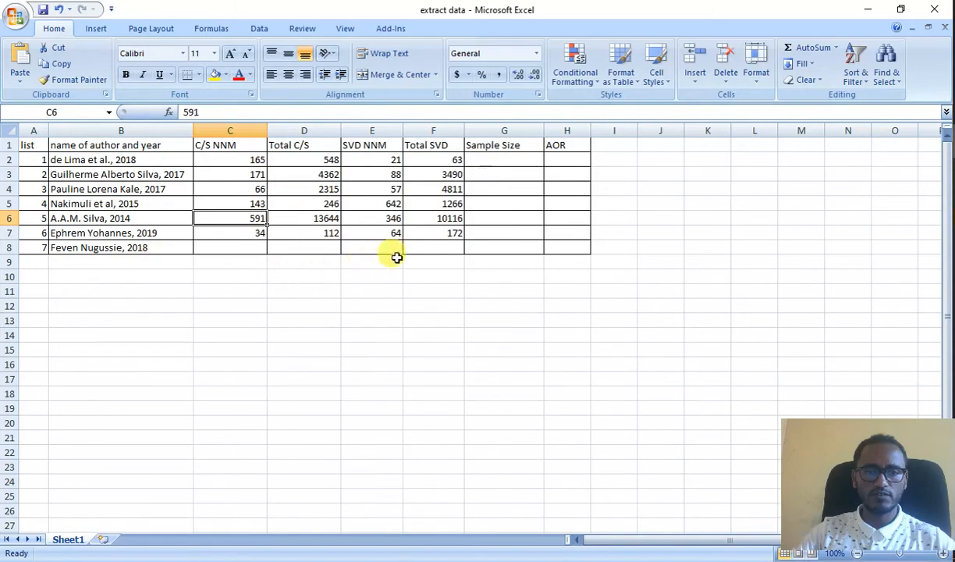
key(alt+Tab)
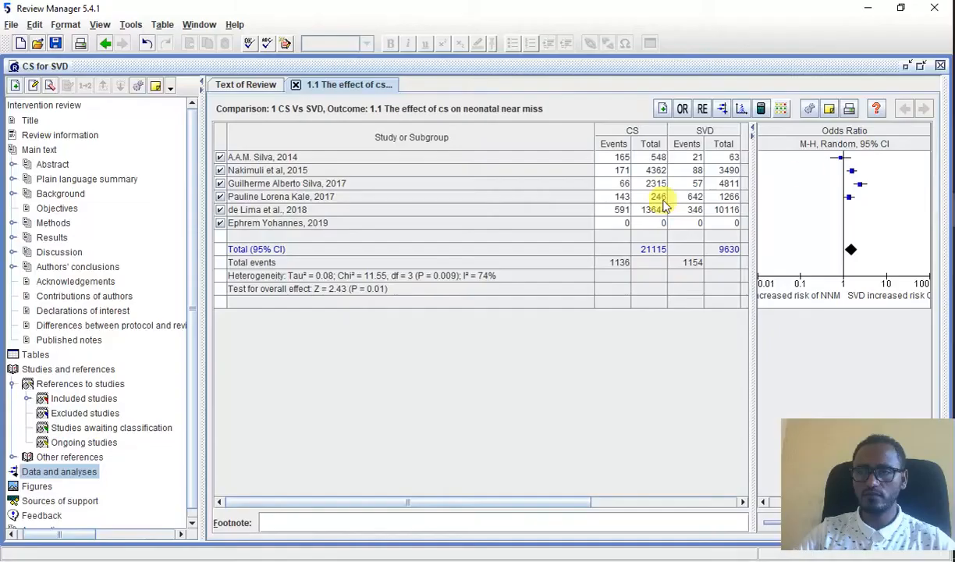
text(34)
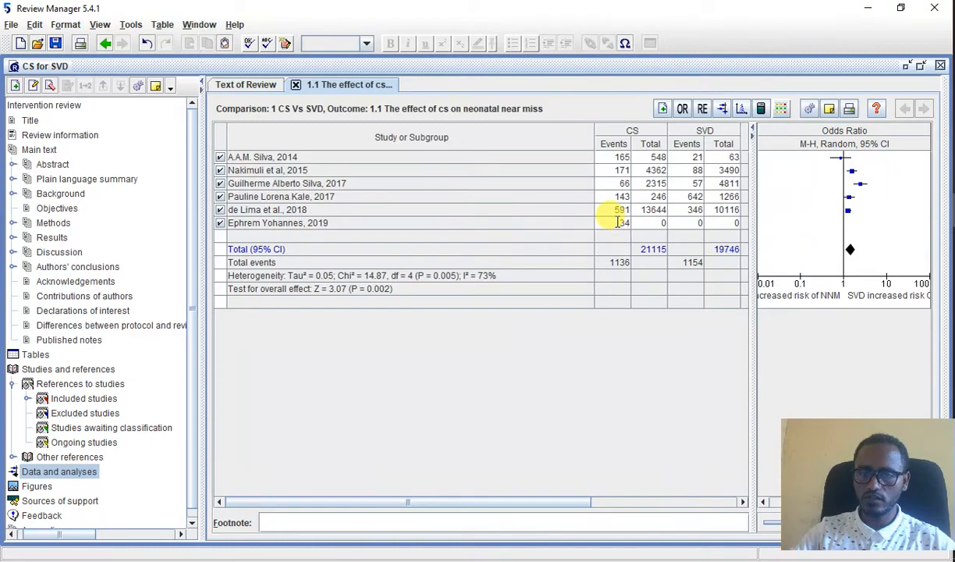
click(654, 223)
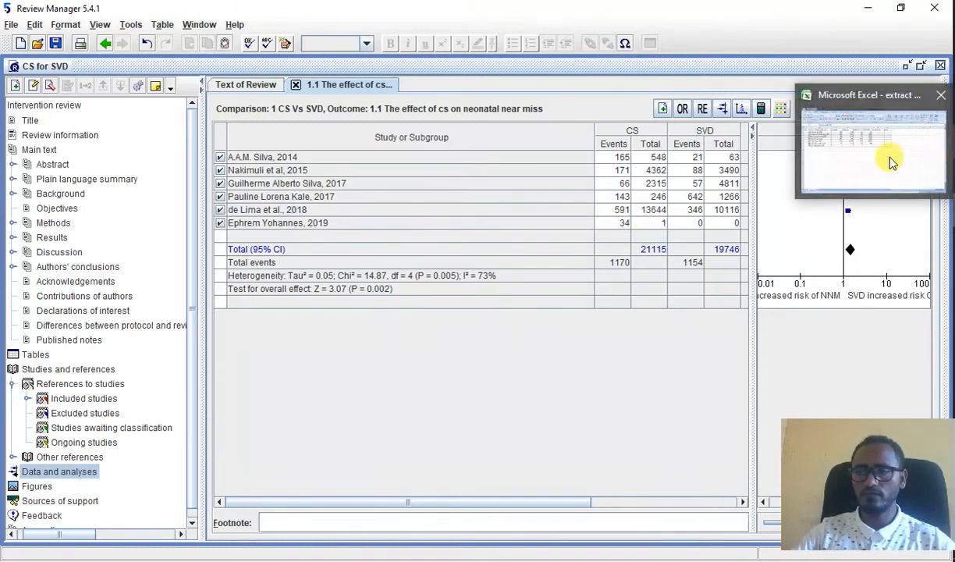
mouse_move(890, 160)
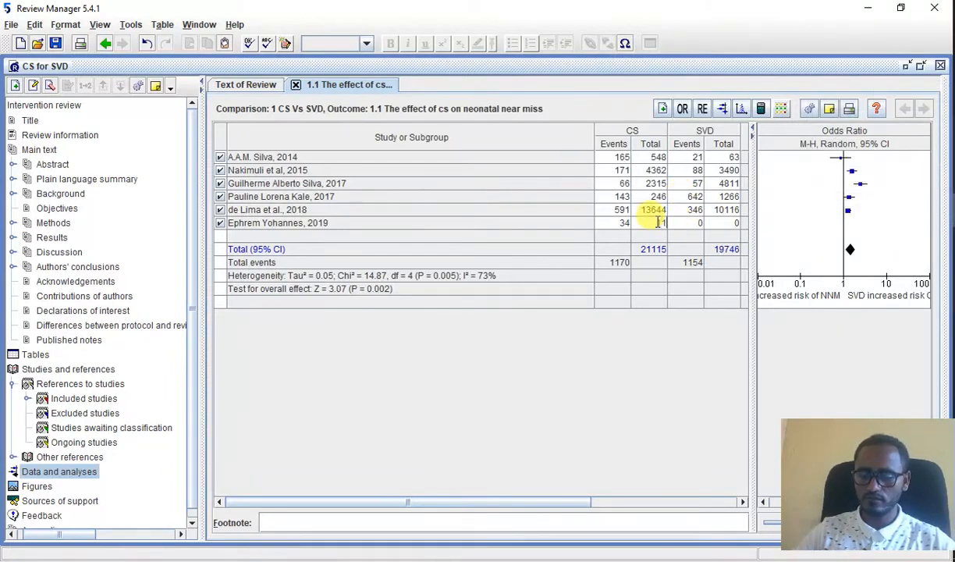
click(700, 222)
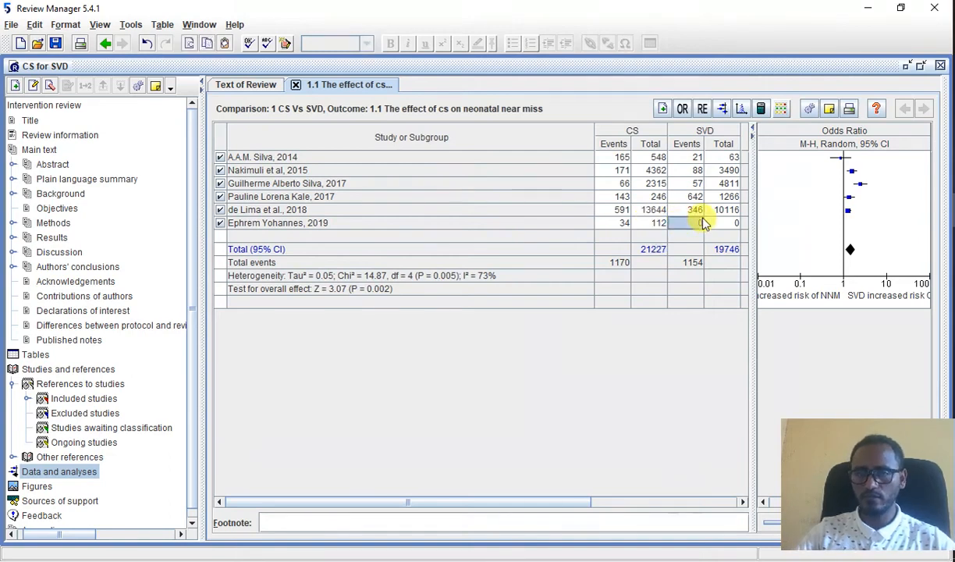
Step: Check the sixth row's SVD figures in Excel and enter 64 SVD events and an SVD total of 172 for the 2019 study
text(64)
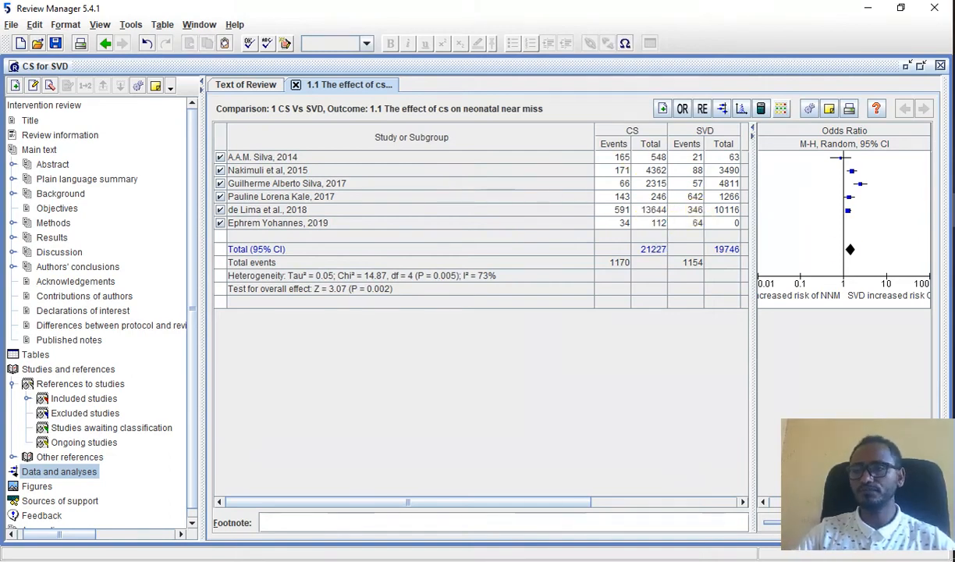
key(alt+Tab)
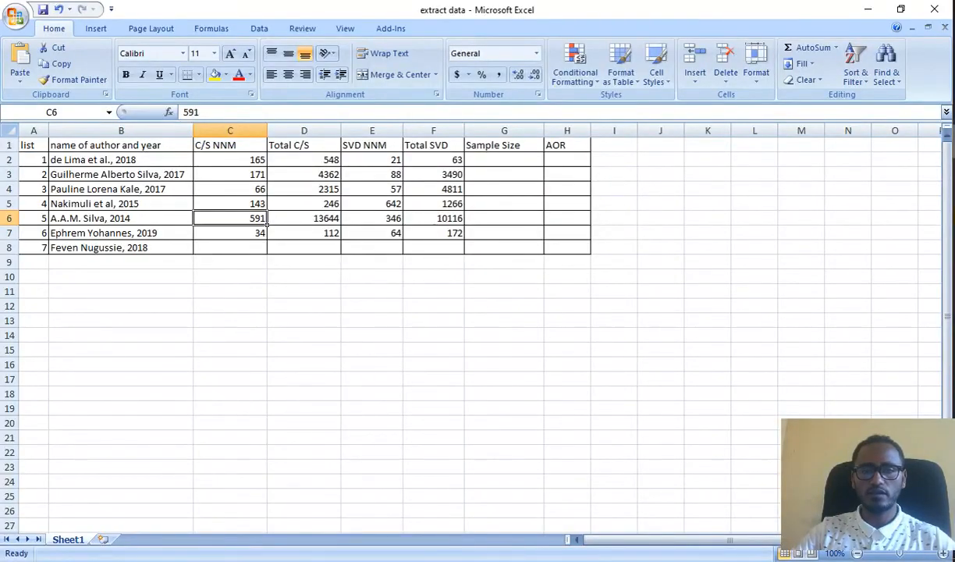
click(868, 9)
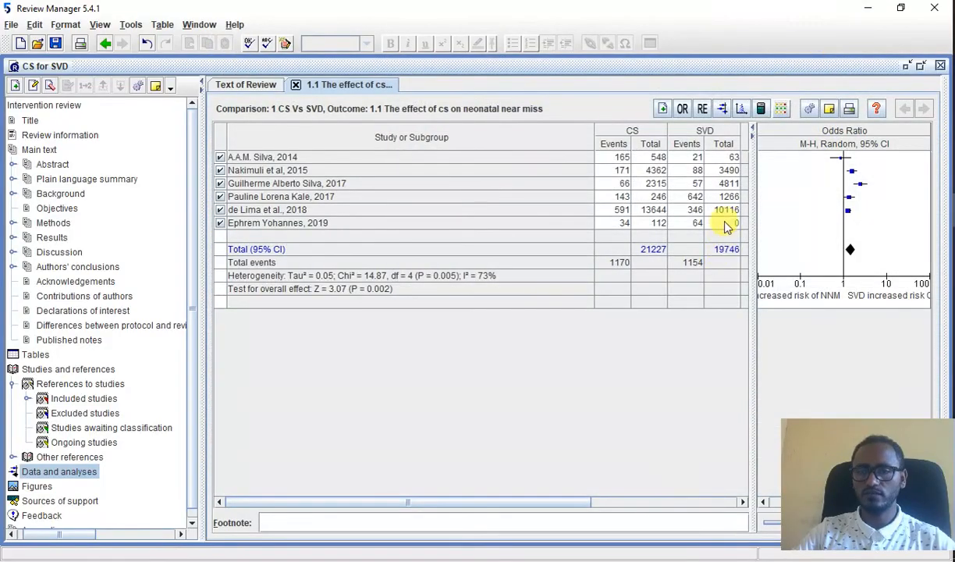
click(725, 224)
text(117)
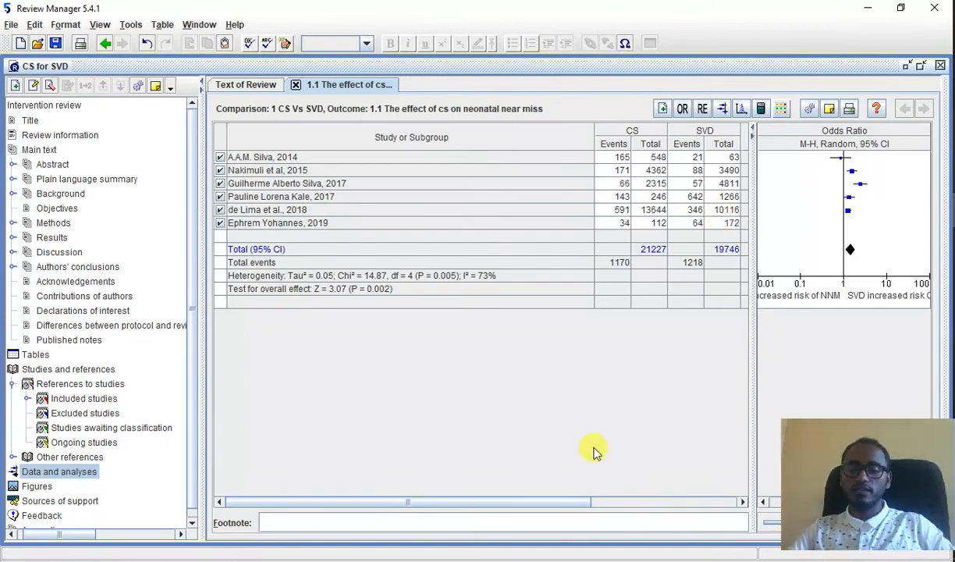
click(650, 503)
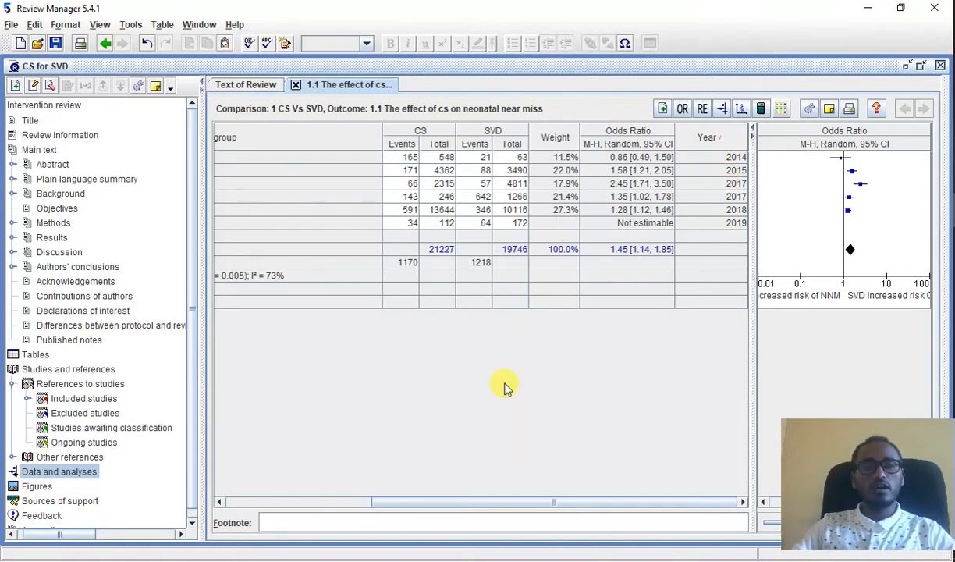
click(224, 276)
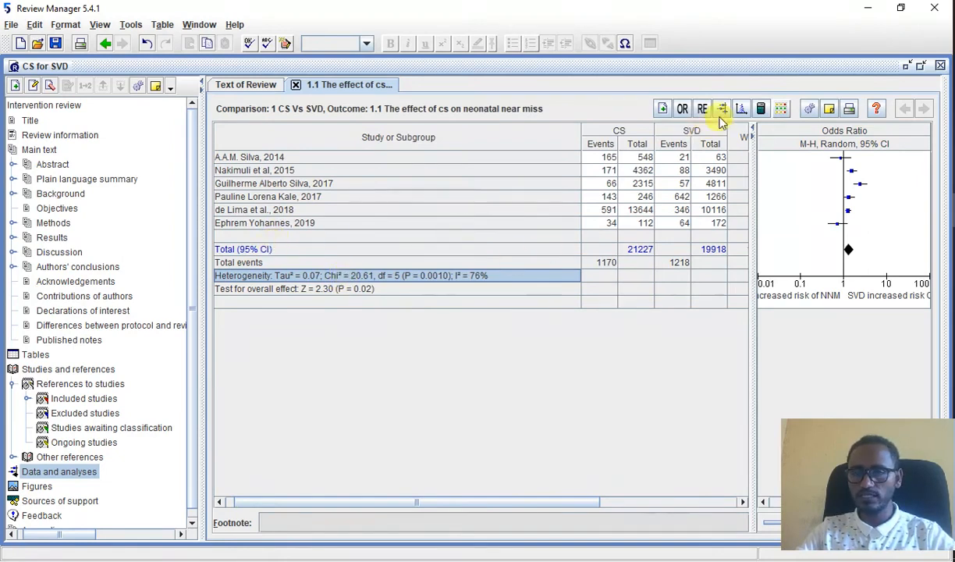
Step: Compare the outcome's results as Risk Ratio and Risk Difference, and return the effect measure to Odds Ratio
click(742, 503)
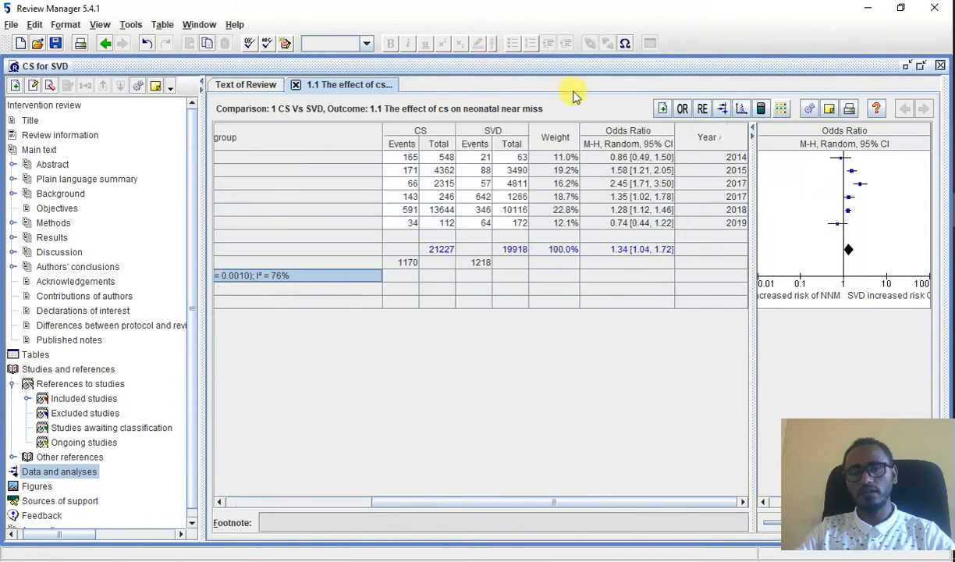
click(680, 110)
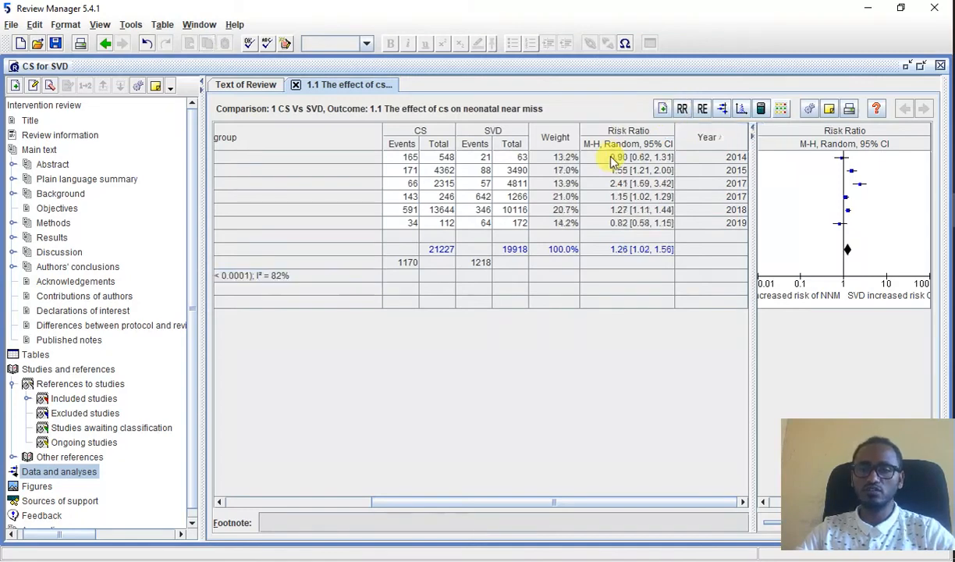
click(681, 110)
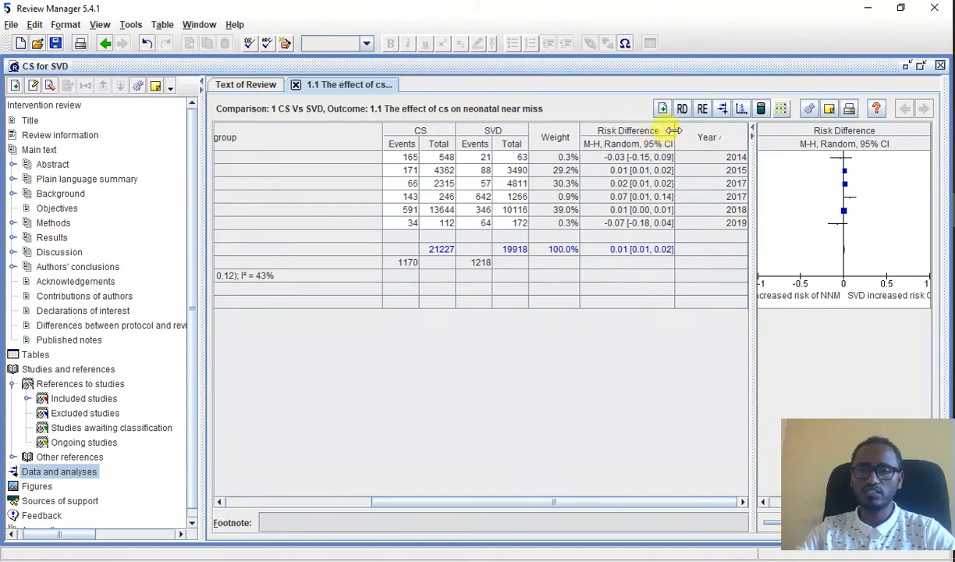
click(682, 110)
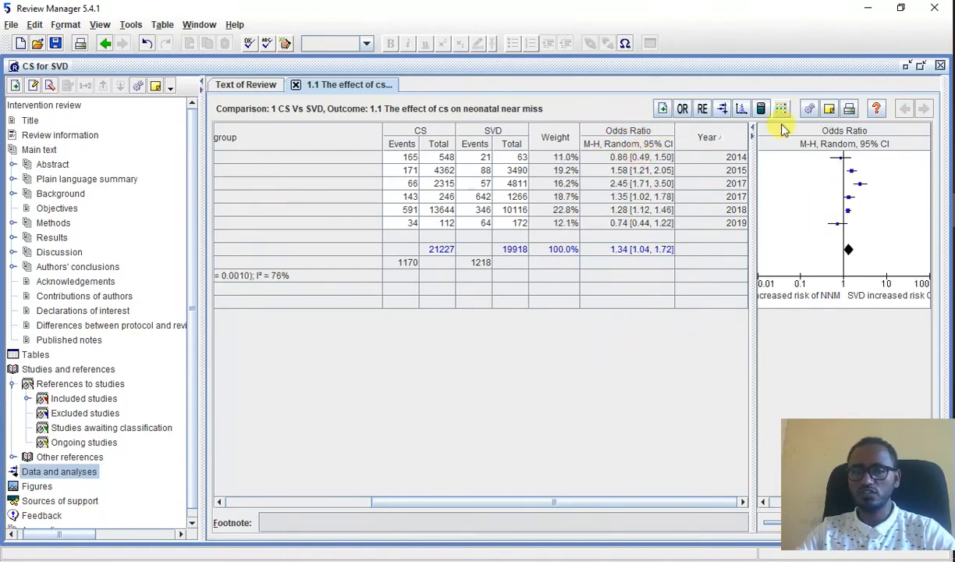
Step: View the forest plot for outcome 1.1, move its window fully into view, and close it without adding it as a figure
click(722, 111)
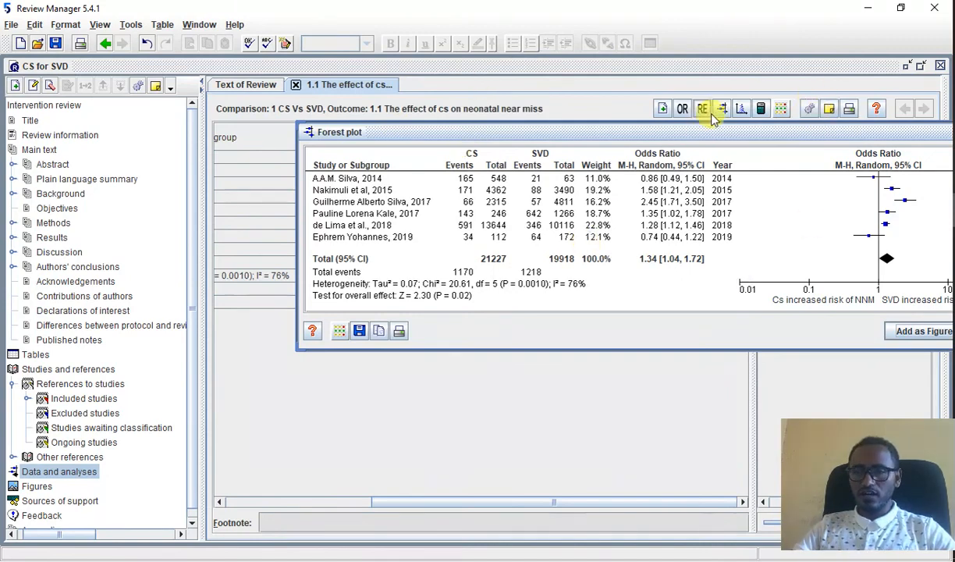
click(744, 110)
click(743, 110)
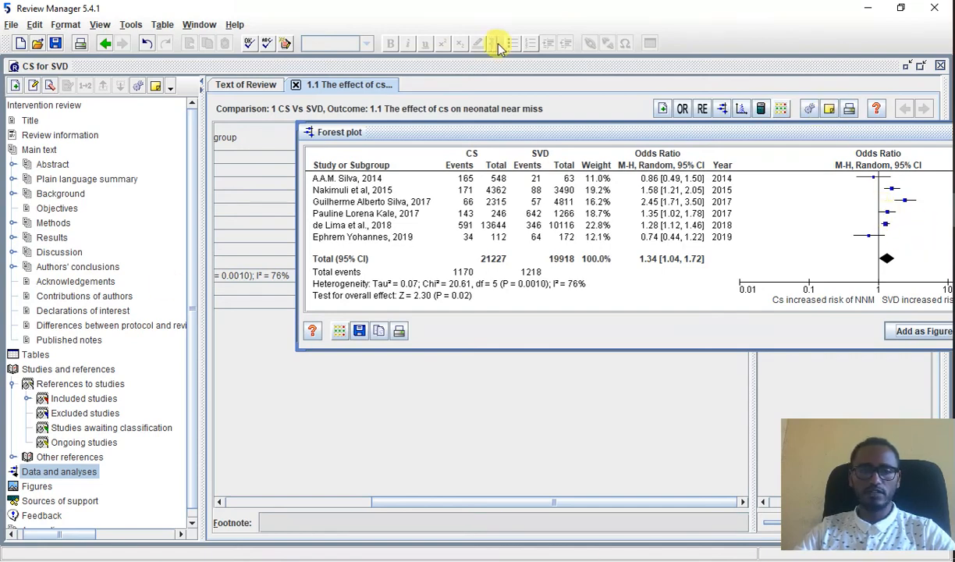
drag(361, 132, 220, 139)
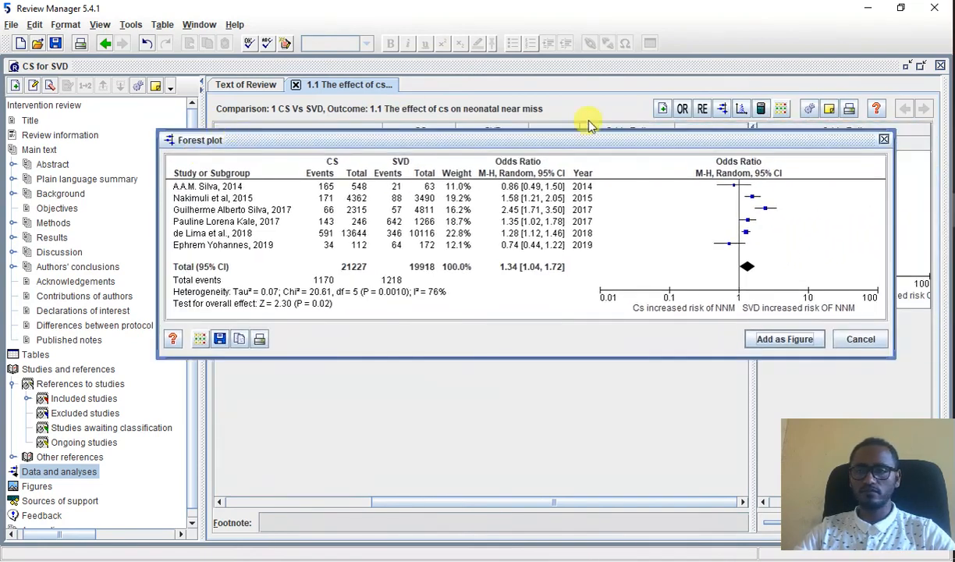
click(883, 139)
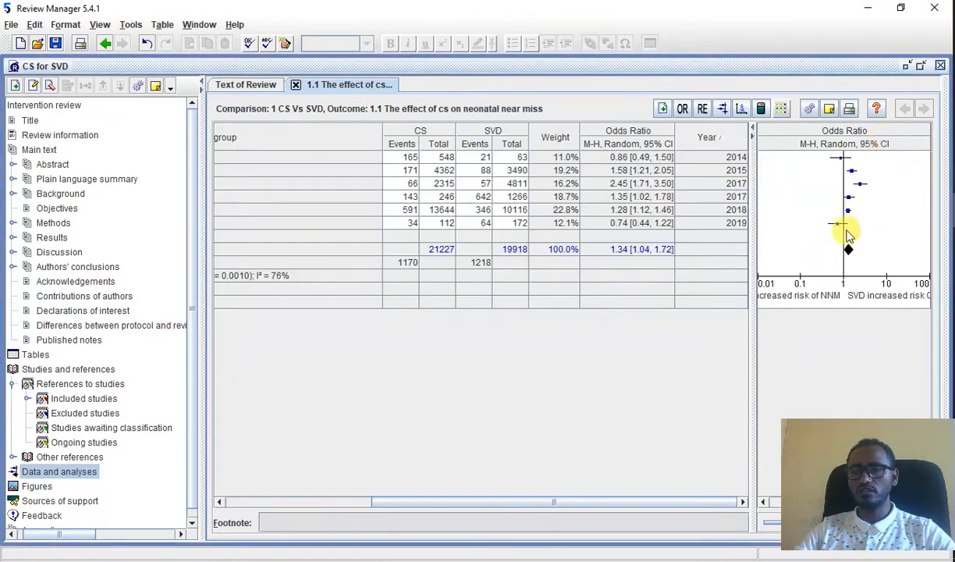
Step: Open and close the outcome's calculator, and examine the funnel plot without adding it as a figure
click(762, 111)
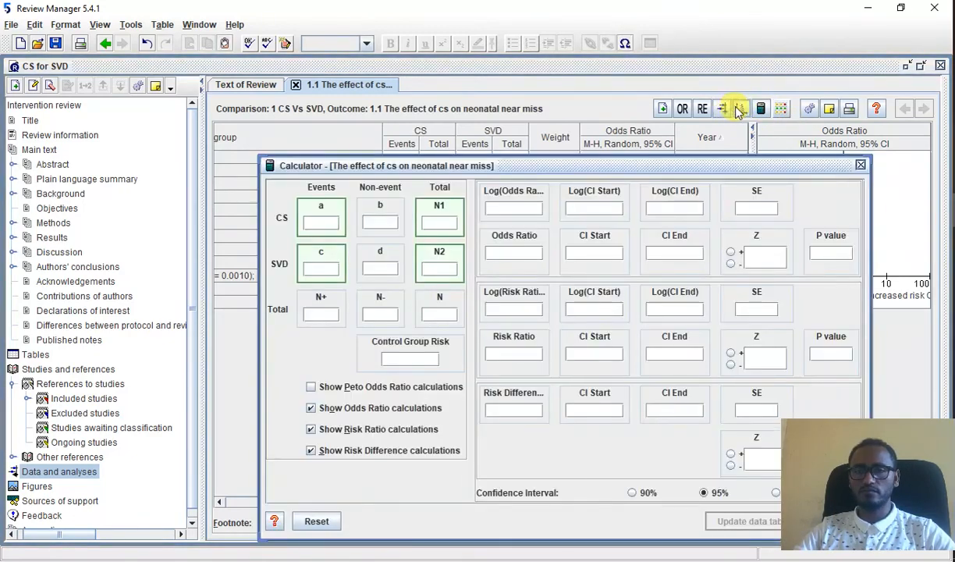
click(860, 167)
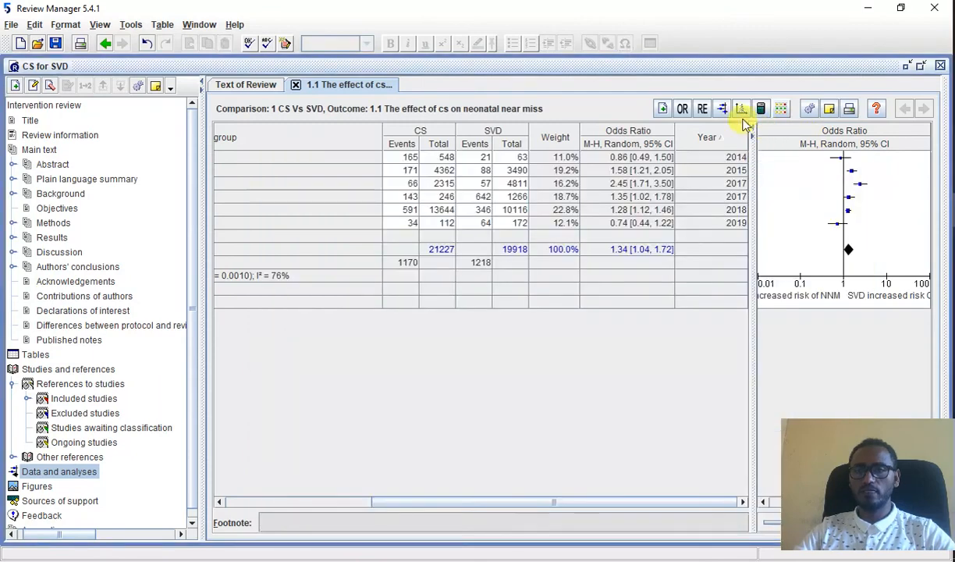
click(742, 114)
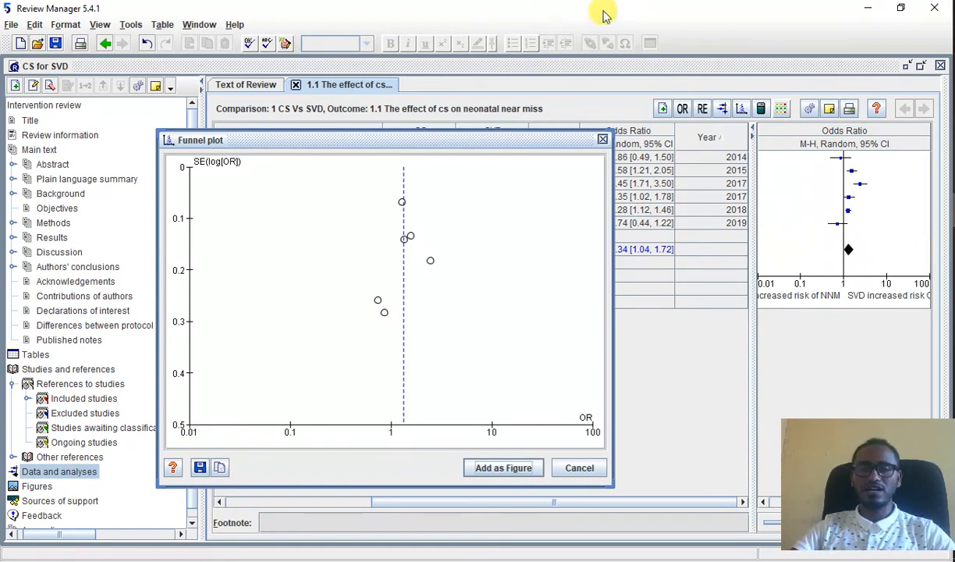
click(603, 138)
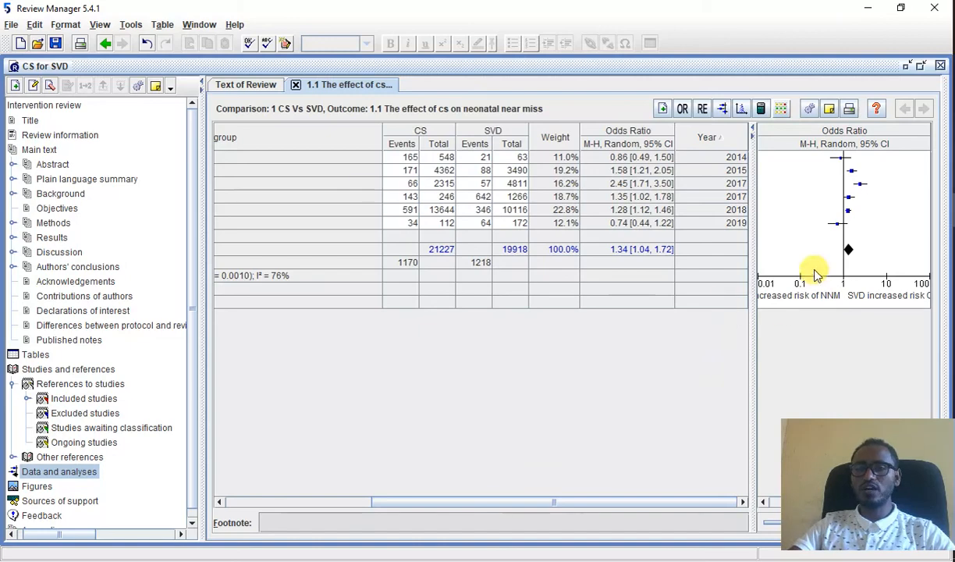
Step: Open the notes window for outcome 1.1 and close it without writing a note
click(831, 110)
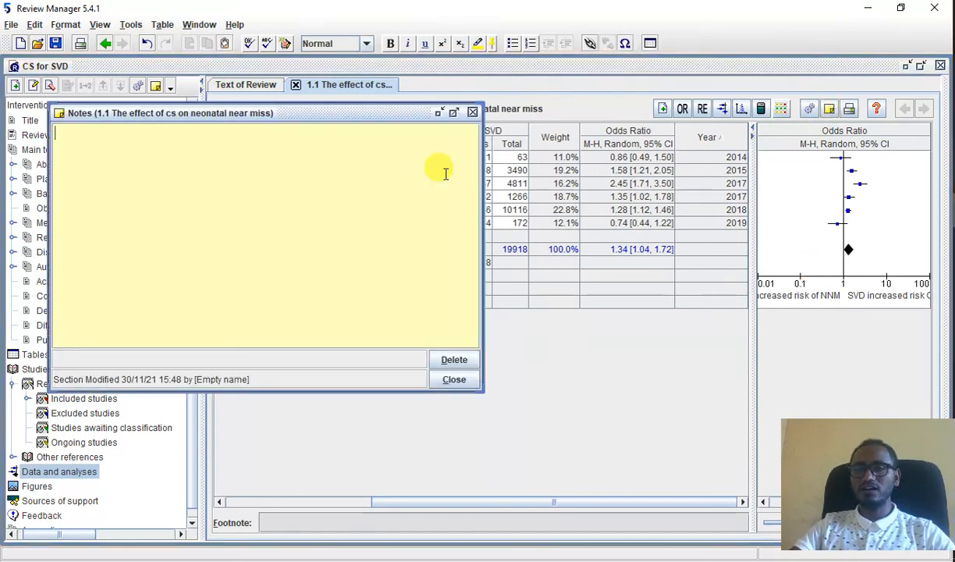
click(473, 112)
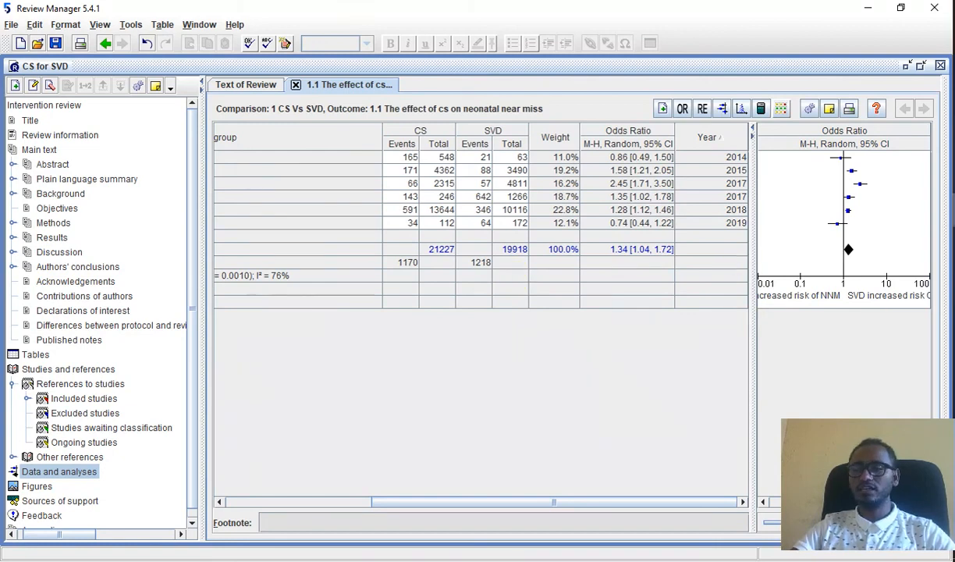
click(954, 175)
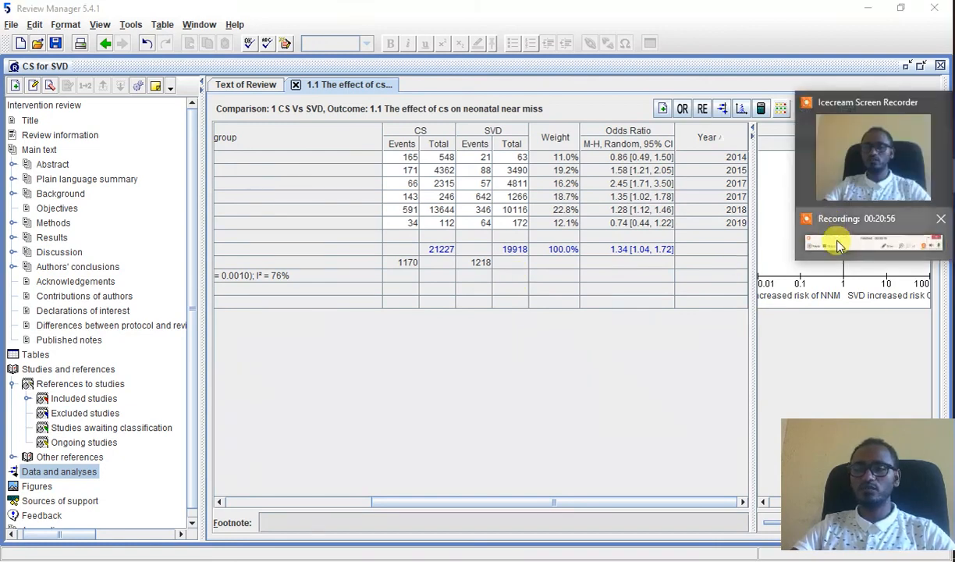